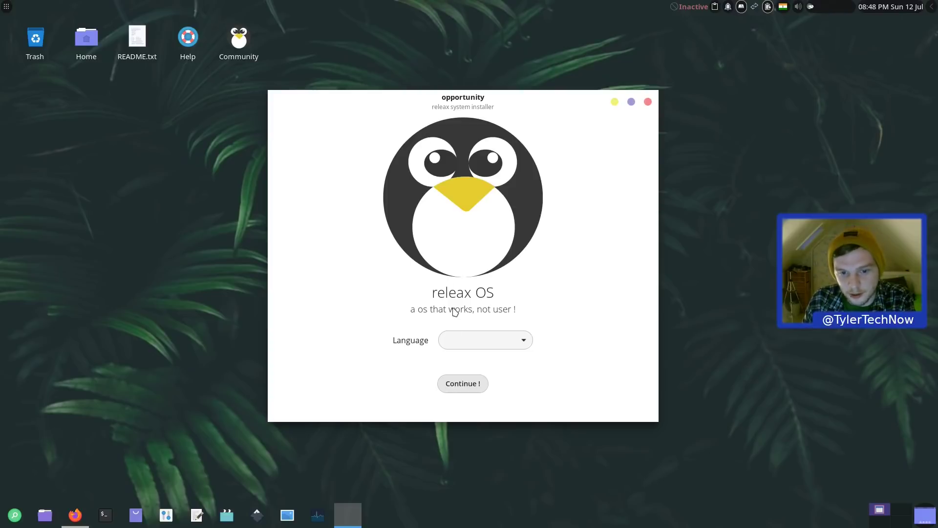
Step: Read the releax about page, highlighting the name and spelling-mistake sentences, then go to the home page
{"action": "left_click", "coordinate": [443, 273]}
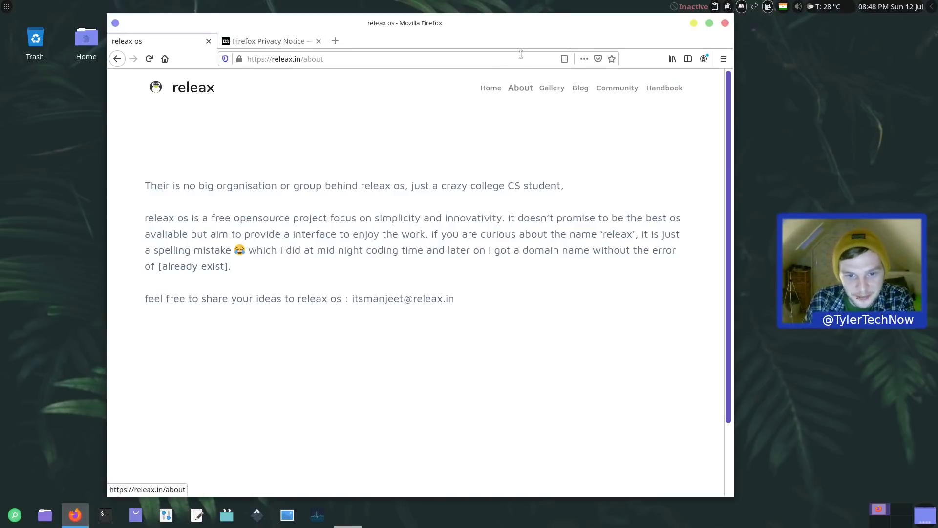
{"action": "left_click_drag", "start_coordinate": [433, 234], "coordinate": [644, 237]}
{"action": "left_click_drag", "start_coordinate": [148, 251], "coordinate": [308, 250]}
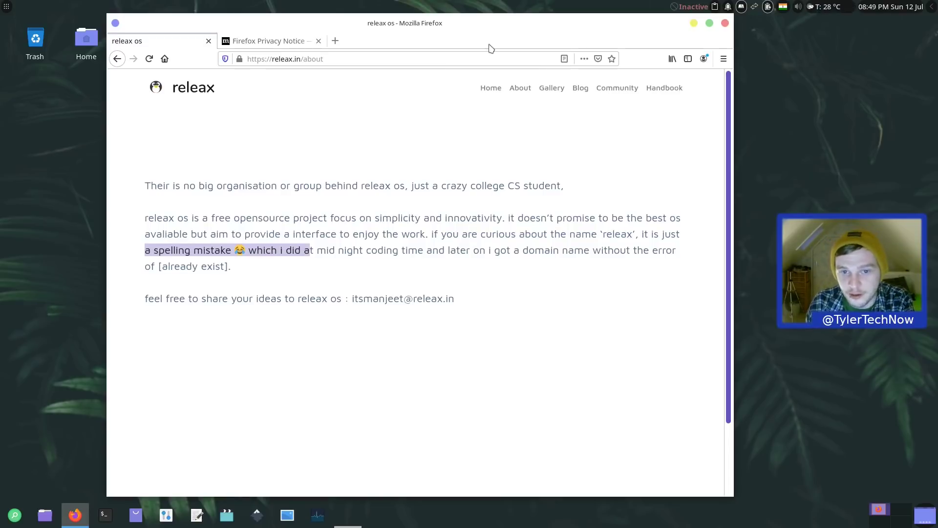
{"action": "left_click", "coordinate": [494, 89]}
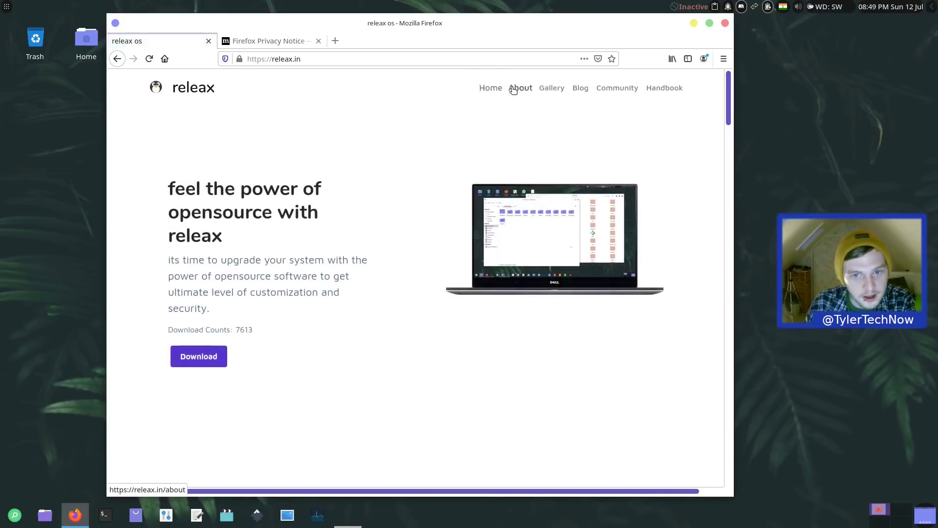
Step: Scroll through the 'Why releax os ?' cards, highlighting the Independent, Lightening fast and Bundle Kits descriptions
{"action": "scroll", "coordinate": [348, 177], "scroll_direction": "down", "scroll_amount": 6}
{"action": "scroll", "coordinate": [349, 177], "scroll_direction": "down", "scroll_amount": 3}
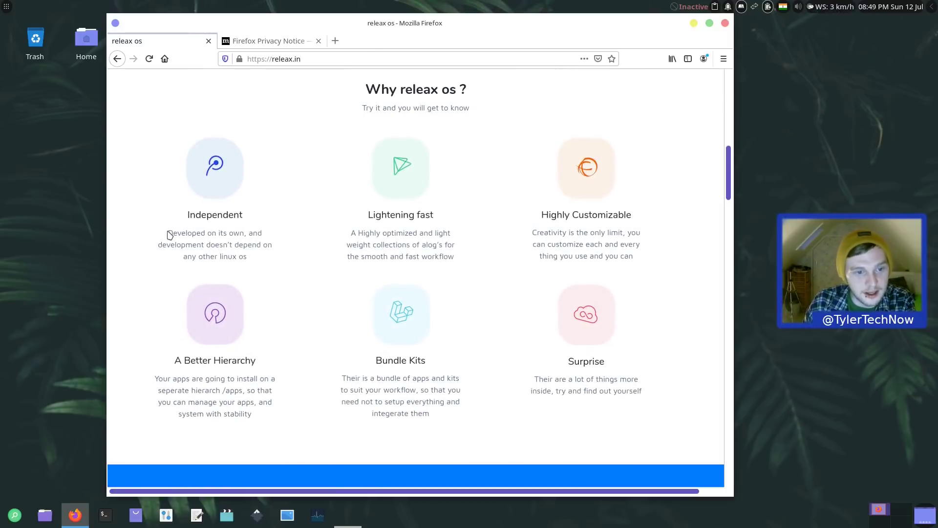
{"action": "left_click_drag", "start_coordinate": [168, 233], "coordinate": [279, 263]}
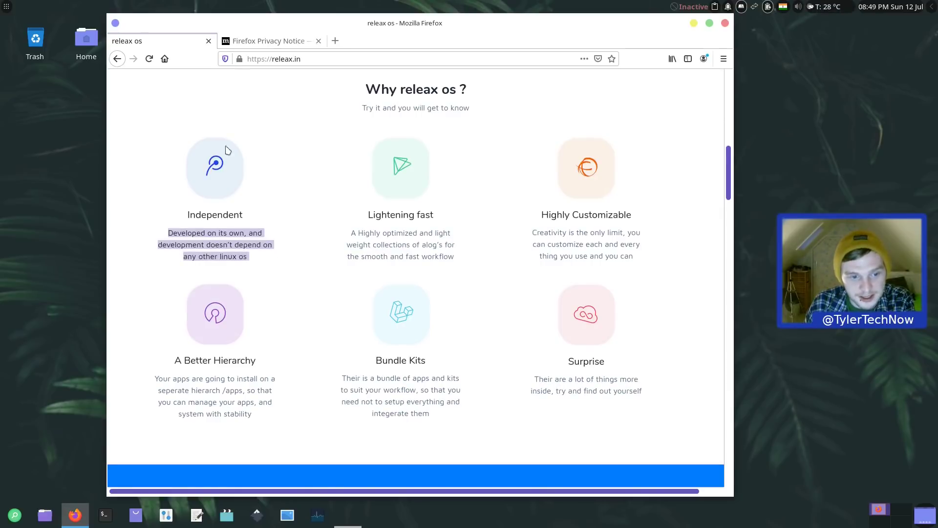
{"action": "scroll", "coordinate": [192, 298], "scroll_direction": "down", "scroll_amount": 3}
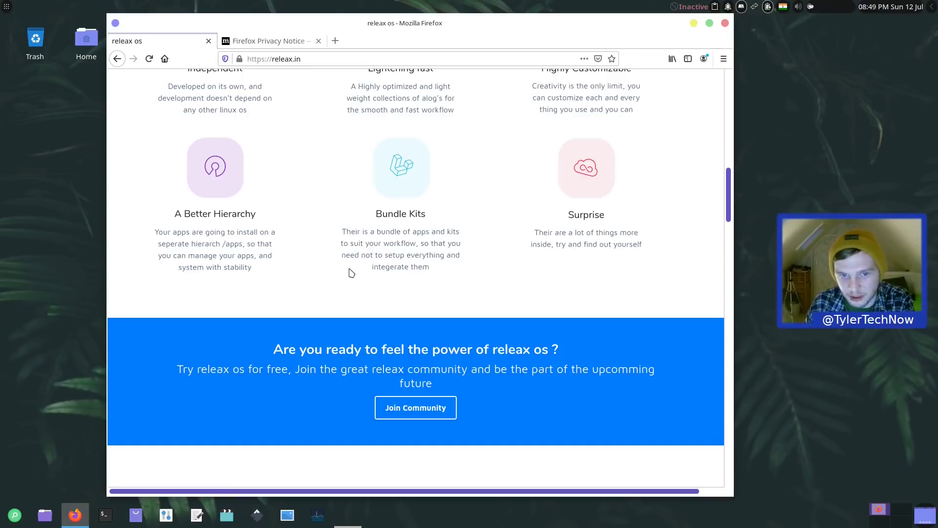
{"action": "scroll", "coordinate": [349, 269], "scroll_direction": "up", "scroll_amount": 1}
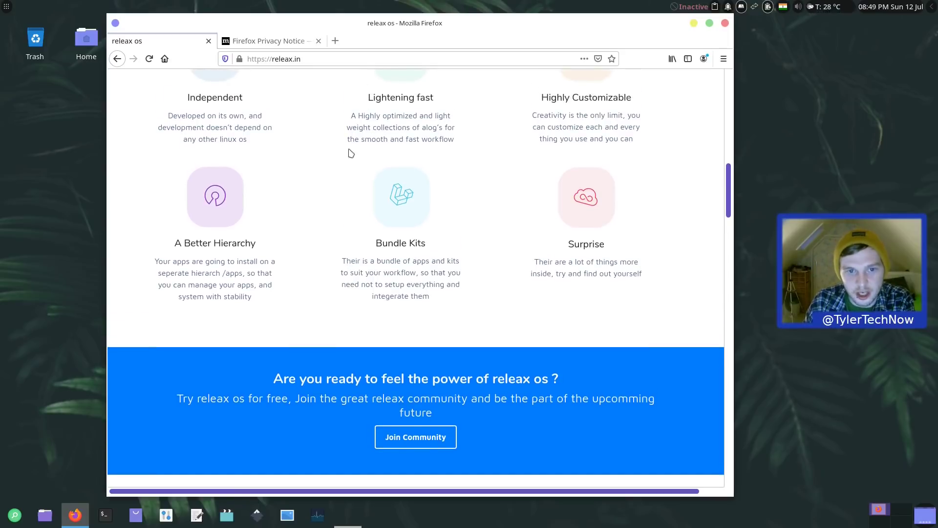
{"action": "left_click_drag", "start_coordinate": [354, 116], "coordinate": [476, 146]}
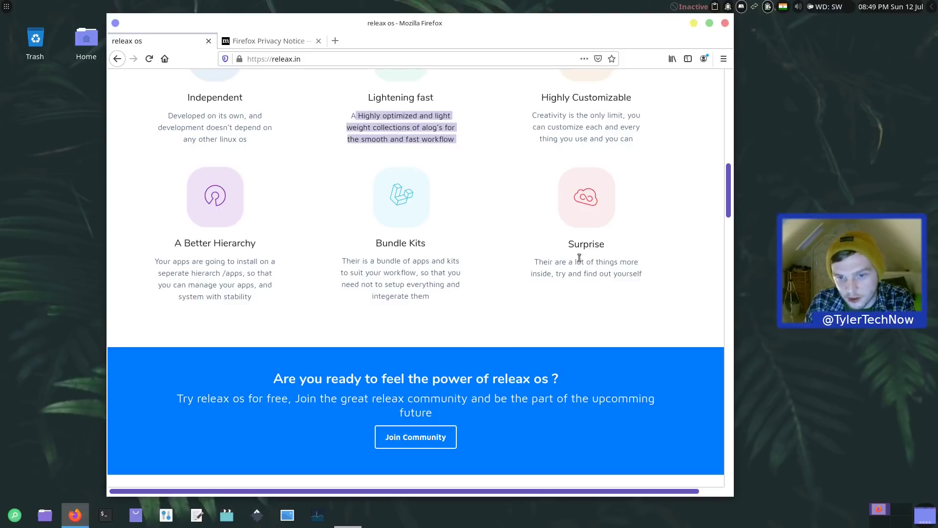
{"action": "left_click_drag", "start_coordinate": [341, 262], "coordinate": [477, 297]}
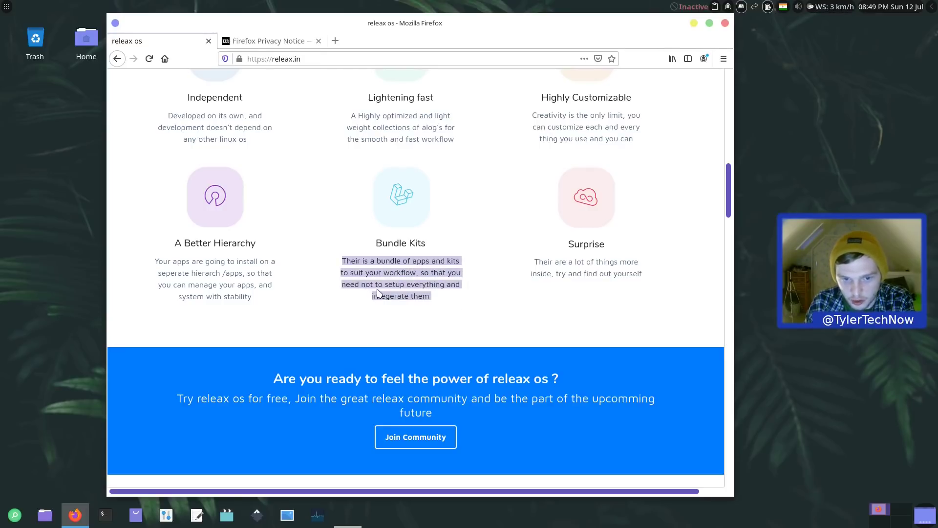
Step: Close Firefox and all its tabs, disabling the close-tabs warning
{"action": "left_click", "coordinate": [725, 23]}
{"action": "left_click", "coordinate": [353, 268]}
{"action": "left_click", "coordinate": [517, 285]}
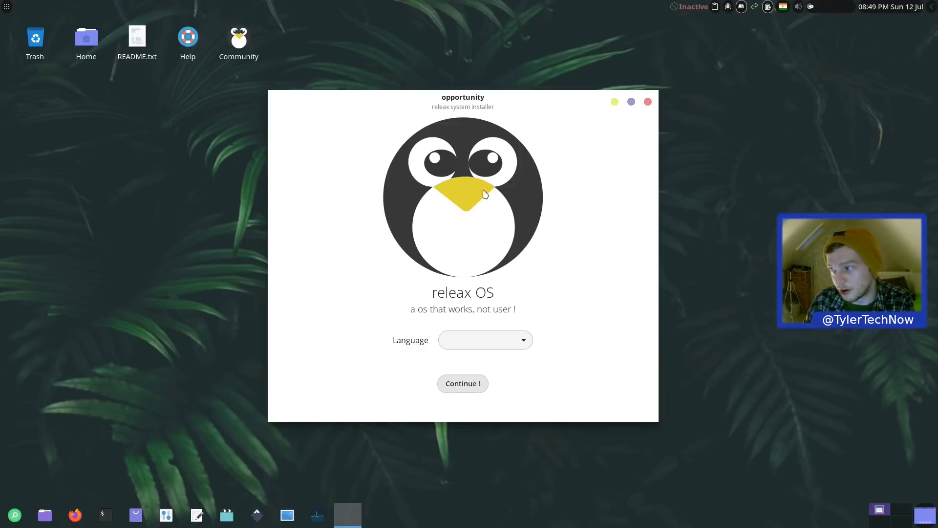
Step: Choose English as the installer language and continue to the Select Disk page
{"action": "left_click_drag", "start_coordinate": [457, 93], "coordinate": [446, 101]}
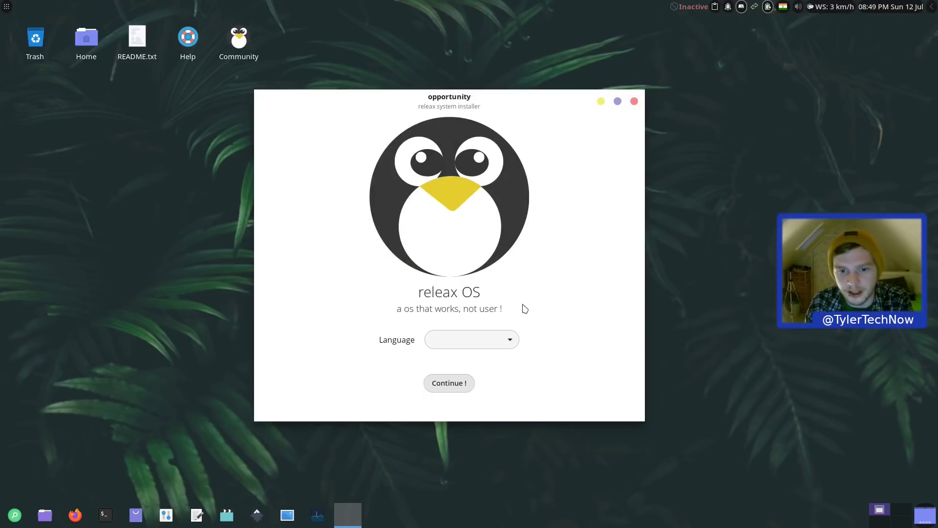
{"action": "left_click", "coordinate": [498, 341]}
{"action": "left_click", "coordinate": [500, 344]}
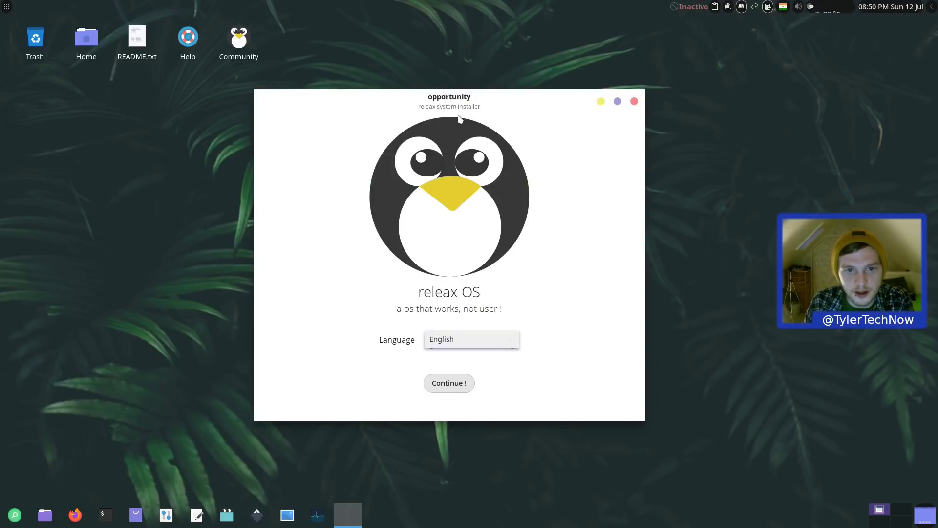
{"action": "left_click", "coordinate": [507, 339]}
{"action": "left_click", "coordinate": [483, 345]}
{"action": "left_click", "coordinate": [447, 384]}
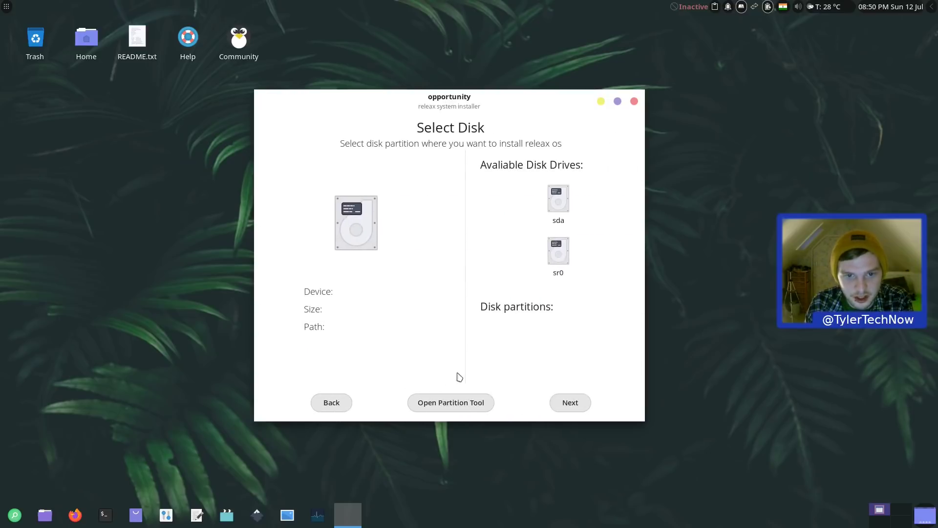
Step: Open the partition tool for sda and create a new msdos partition table
{"action": "left_click", "coordinate": [560, 208]}
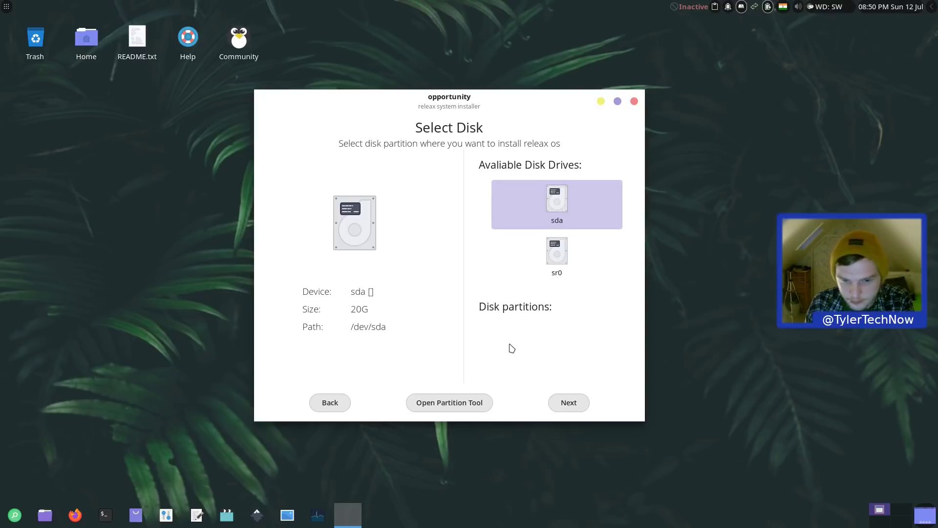
{"action": "left_click", "coordinate": [483, 403]}
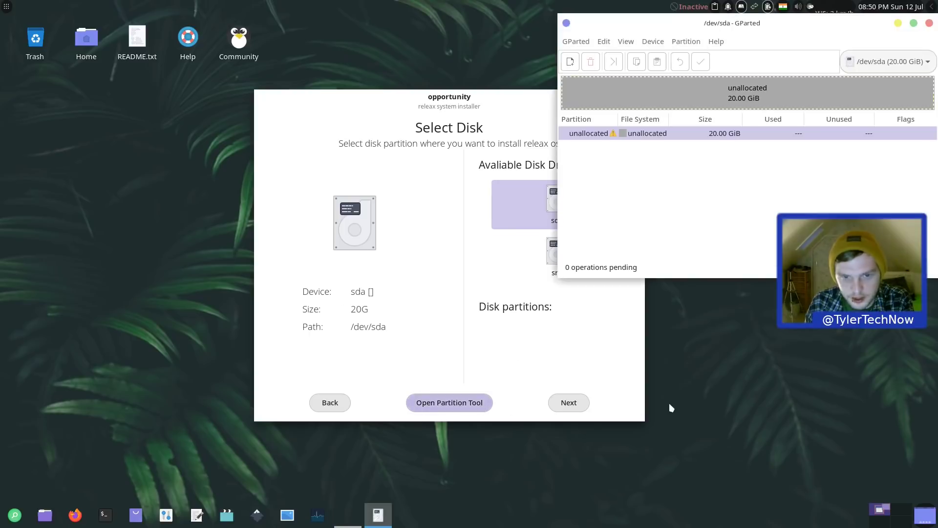
{"action": "left_click_drag", "start_coordinate": [774, 25], "coordinate": [443, 139]}
{"action": "left_click", "coordinate": [323, 161]}
{"action": "left_click", "coordinate": [335, 176]}
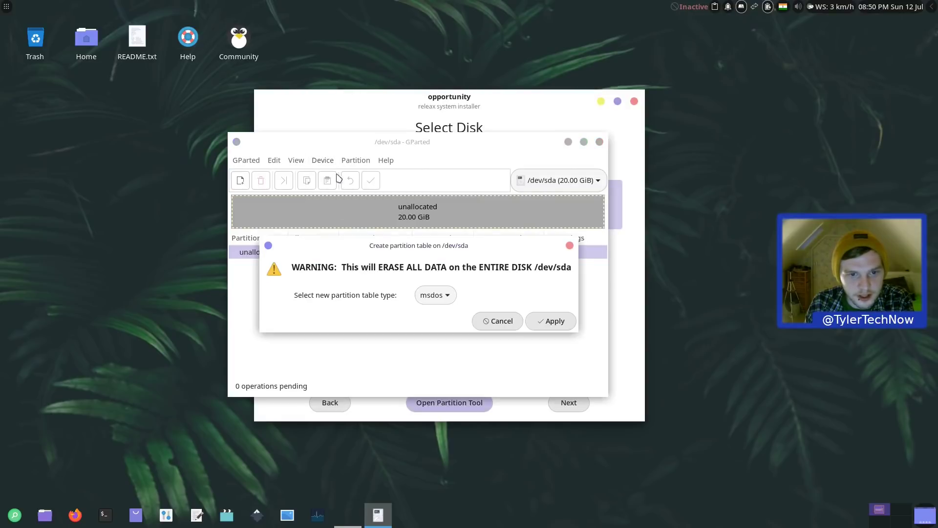
{"action": "left_click", "coordinate": [550, 321]}
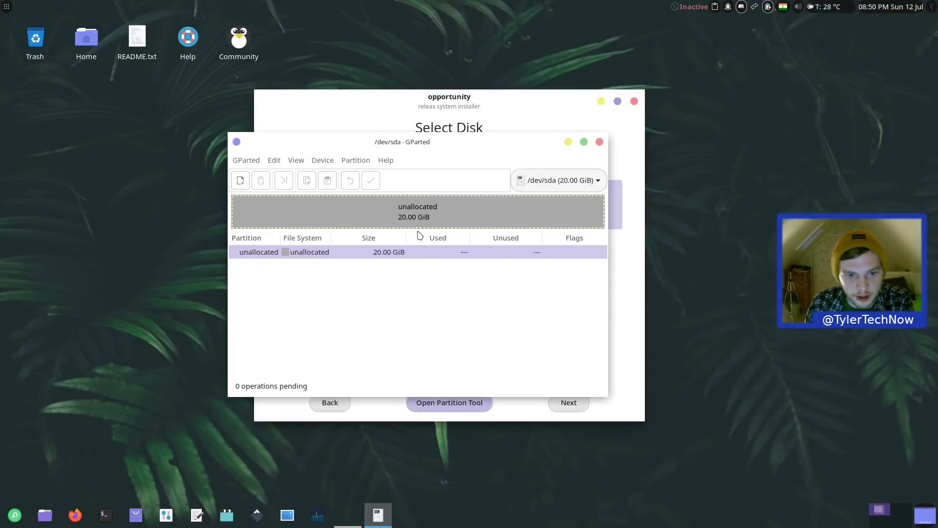
Step: Create a 20 GiB ext4 partition in the unallocated space and apply it to disk
{"action": "right_click", "coordinate": [391, 254]}
{"action": "left_click", "coordinate": [424, 262]}
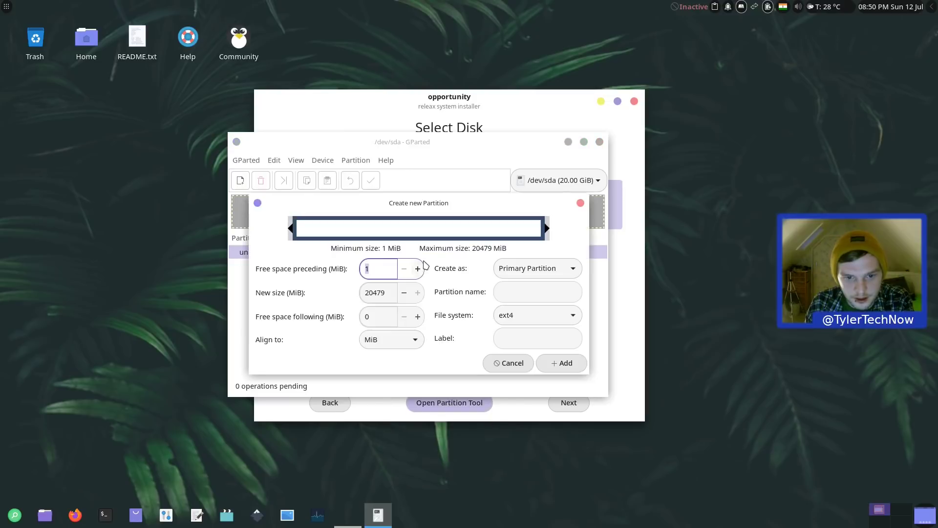
{"action": "left_click", "coordinate": [572, 367]}
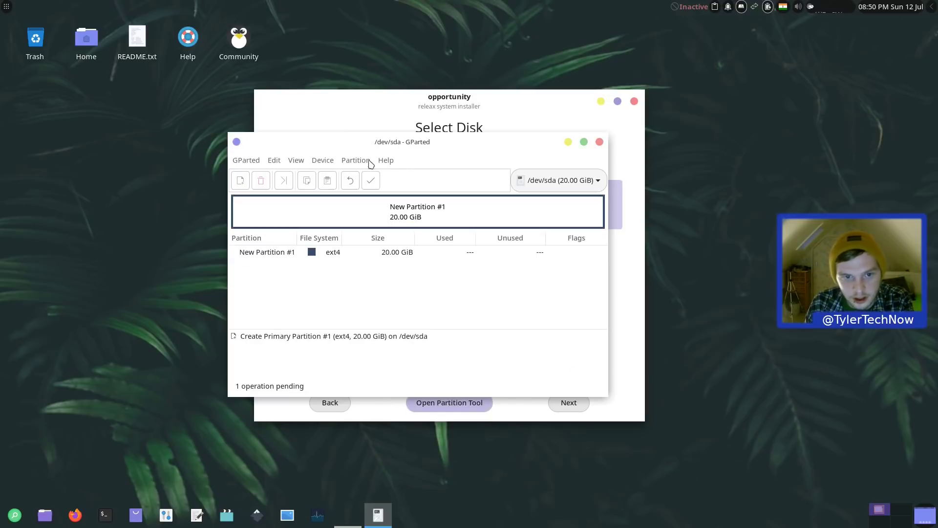
{"action": "left_click", "coordinate": [372, 181]}
{"action": "left_click", "coordinate": [461, 324]}
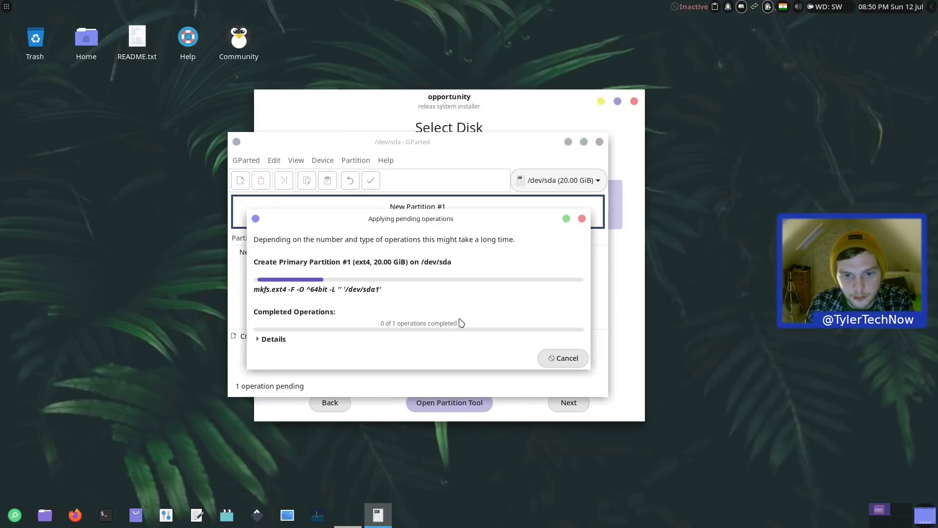
{"action": "left_click", "coordinate": [557, 357]}
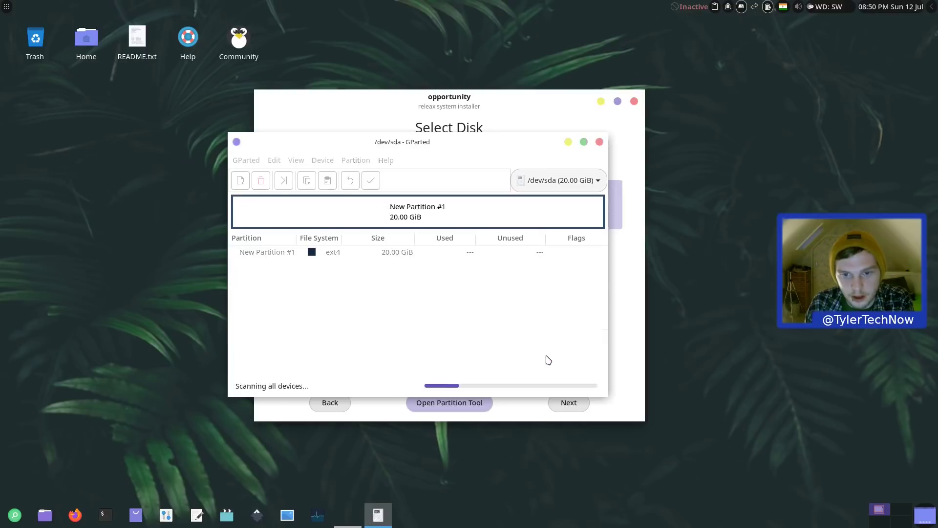
Step: Close GParted, refresh sda, and choose sda1 as the installation target
{"action": "left_click", "coordinate": [600, 141]}
{"action": "left_click", "coordinate": [560, 198]}
{"action": "left_click", "coordinate": [557, 288]}
{"action": "left_click", "coordinate": [577, 403]}
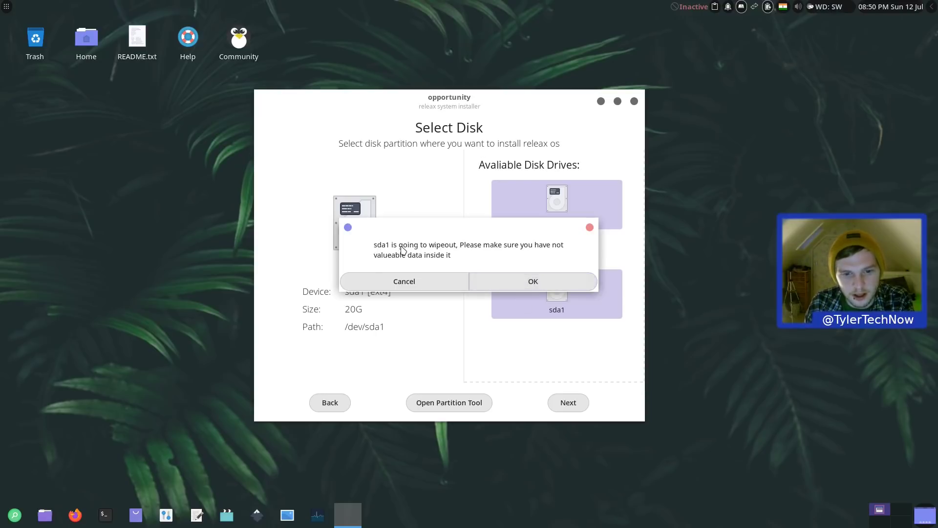
Step: Accept that sda1 will be wiped and fill in the user ID and both password fields
{"action": "left_click", "coordinate": [524, 285]}
{"action": "left_click", "coordinate": [491, 277]}
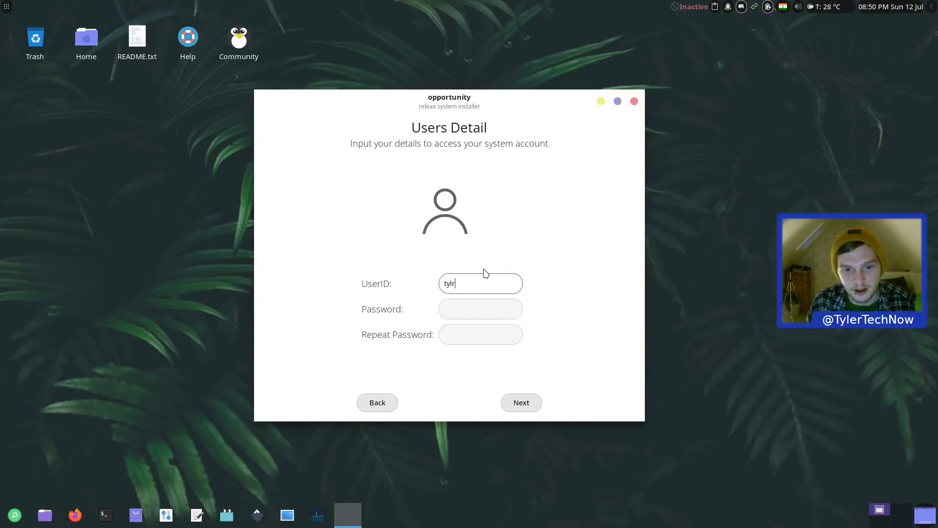
{"action": "type", "text": "tylr"}
{"action": "key", "text": "BackSpace"}
{"action": "type", "text": "er"}
{"action": "key", "text": "Tab"}
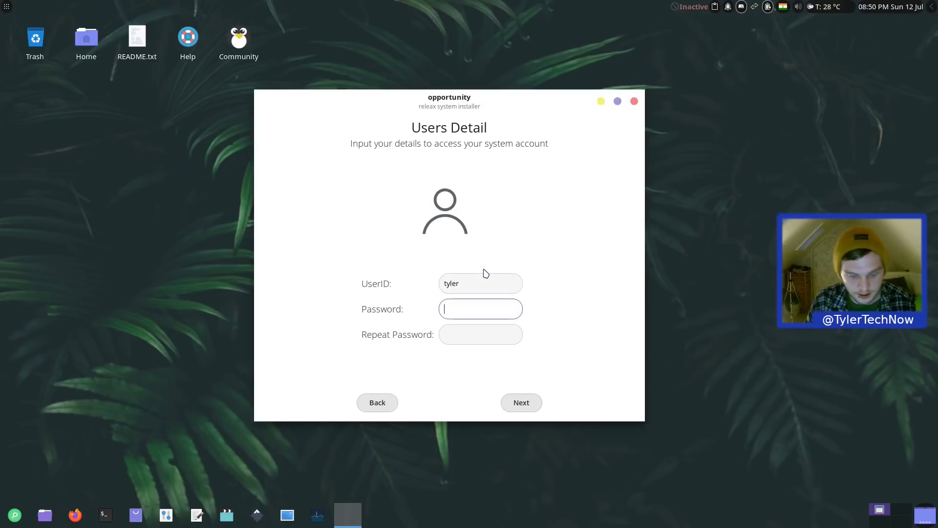
{"action": "type", "text": "********"}
{"action": "key", "text": "Tab"}
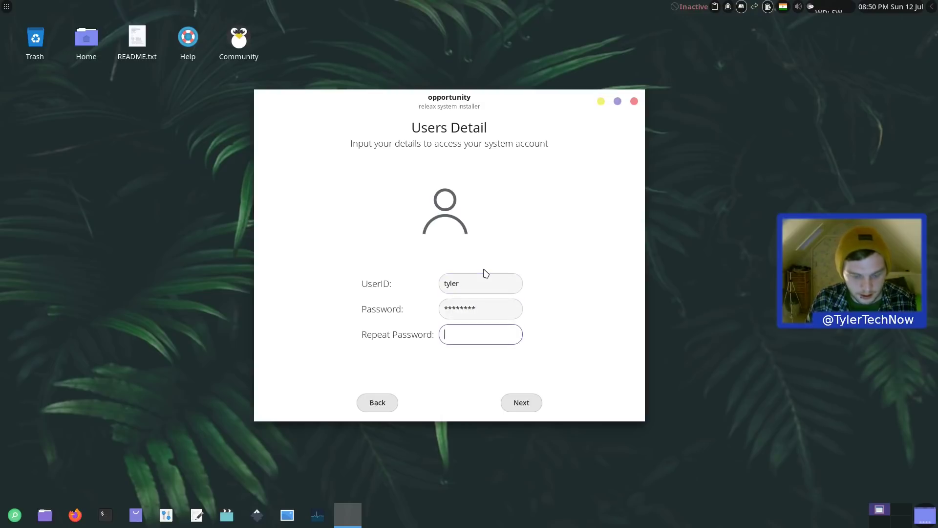
{"action": "type", "text": "****"}
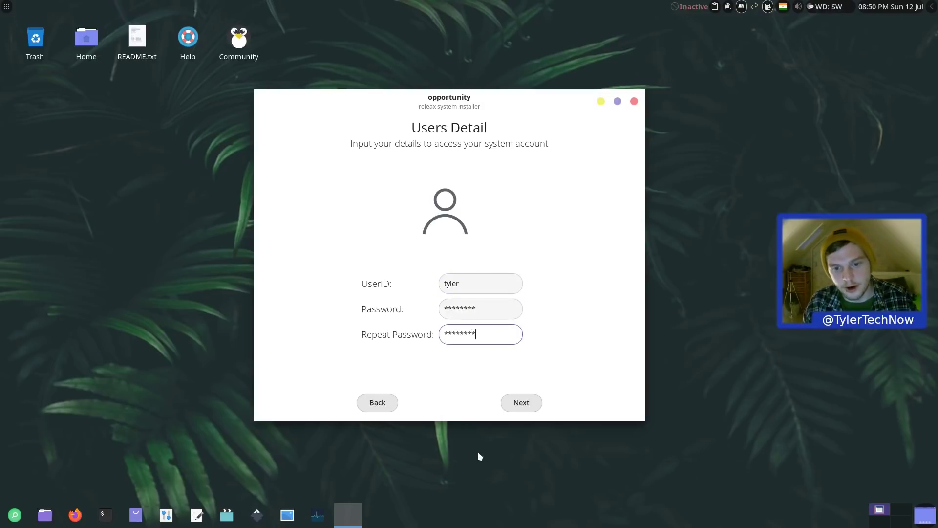
Step: Review the configuration summary, install releax OS, and reboot into the new system
{"action": "left_click", "coordinate": [522, 402]}
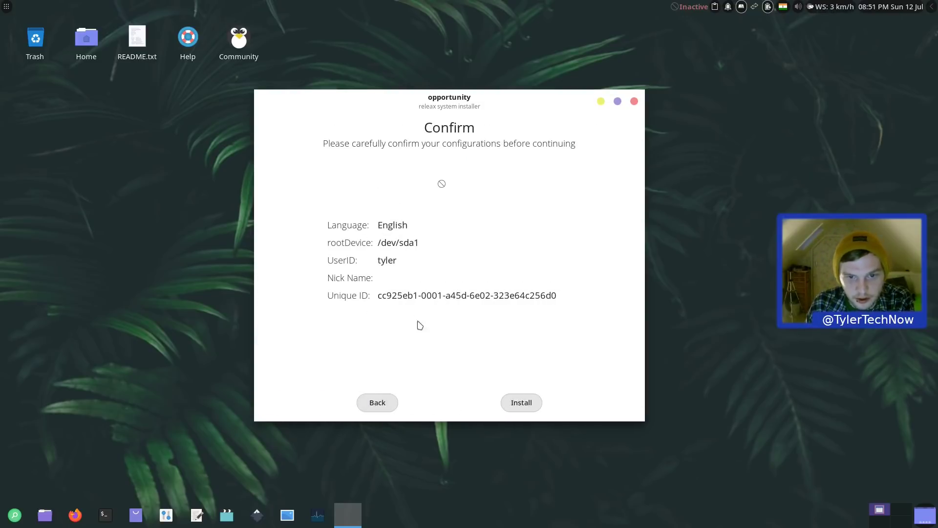
{"action": "left_click", "coordinate": [521, 402]}
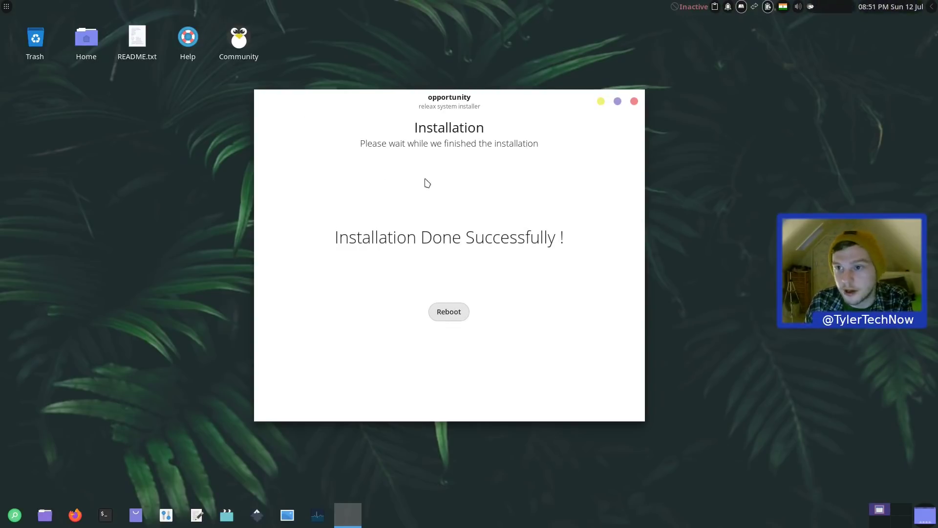
{"action": "left_click", "coordinate": [450, 315]}
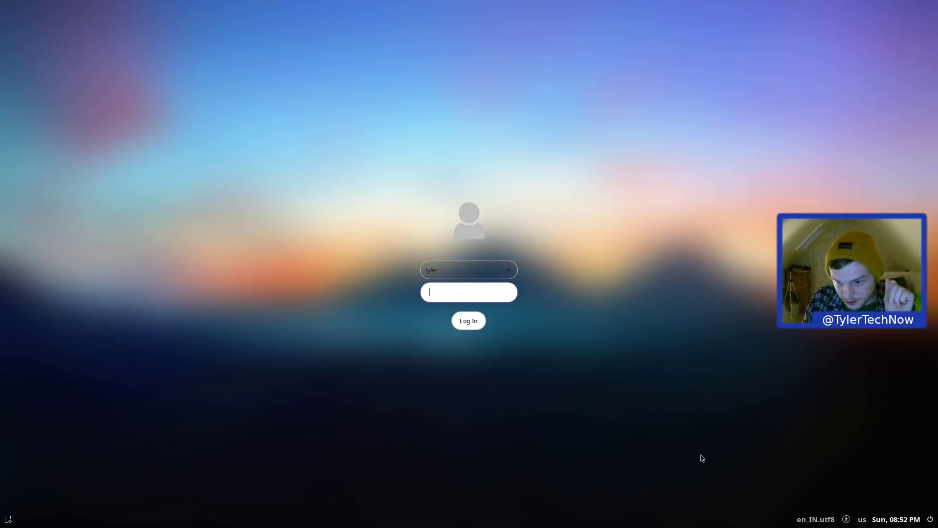
Step: Check the login language options, then submit the password to reach the Xfce desktop
{"action": "left_click", "coordinate": [814, 521]}
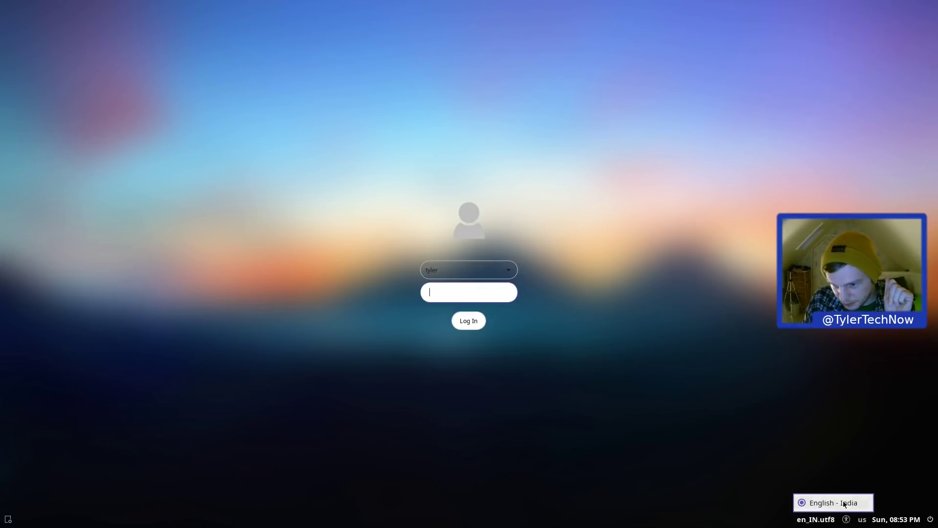
{"action": "left_click", "coordinate": [562, 309]}
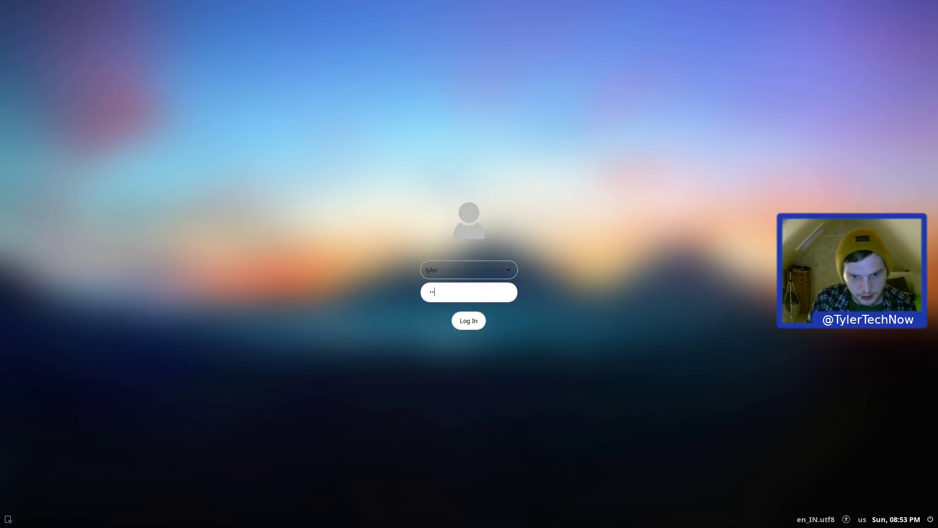
{"action": "key", "text": "Return"}
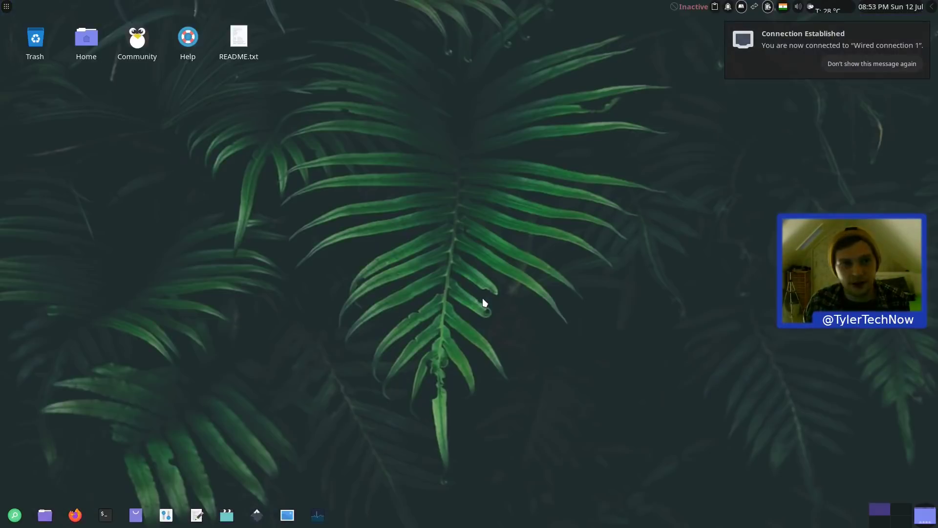
{"action": "left_click", "coordinate": [6, 8]}
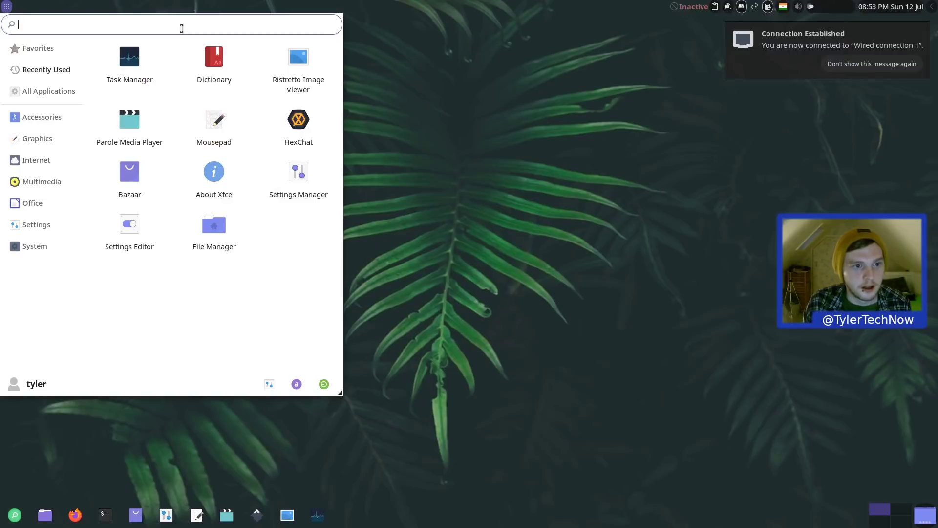
{"action": "right_click", "coordinate": [529, 155]}
{"action": "left_click", "coordinate": [405, 98]}
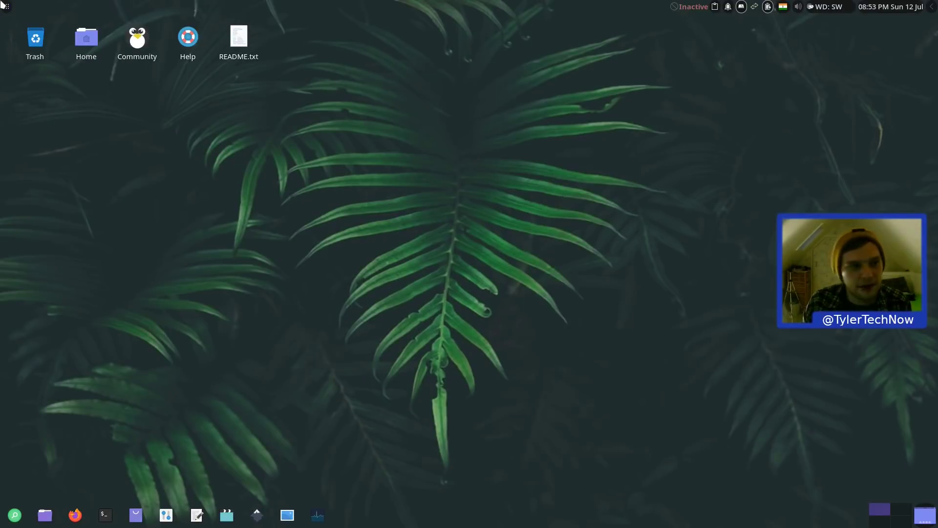
{"action": "left_click", "coordinate": [7, 7]}
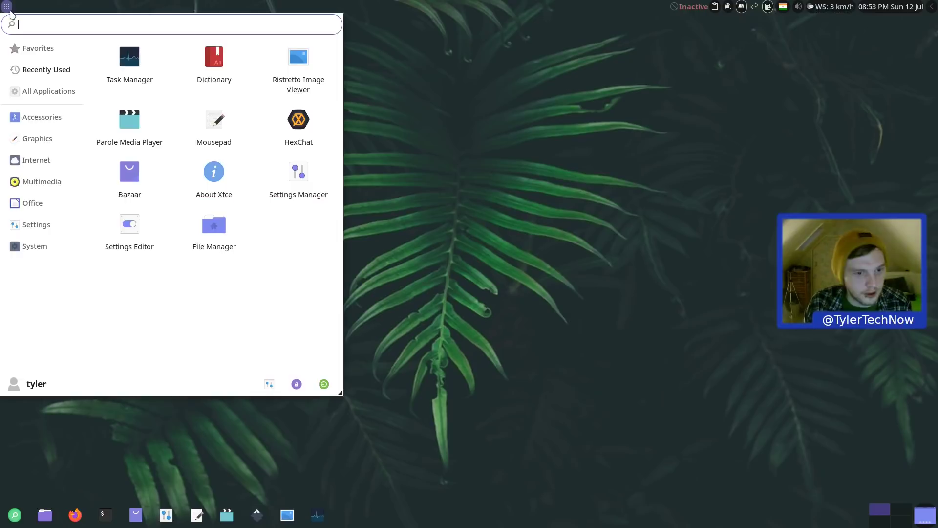
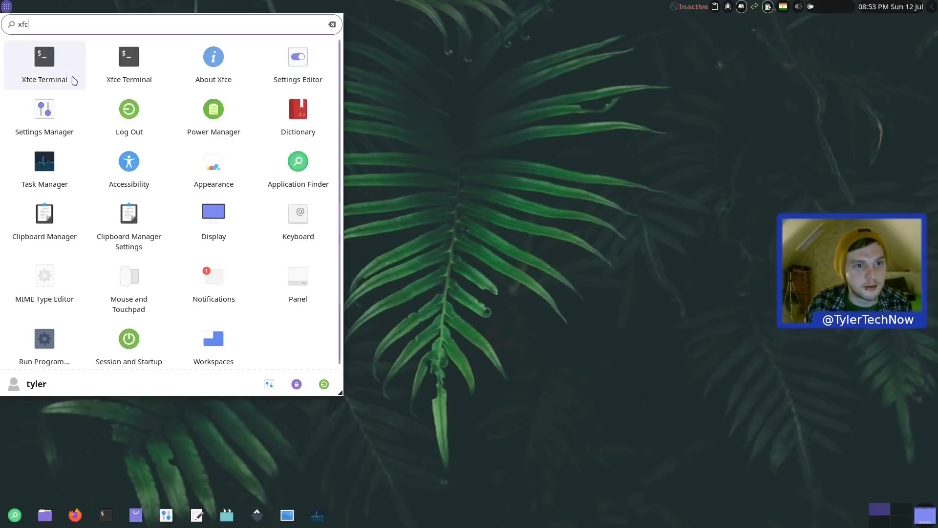
{"action": "left_click", "coordinate": [212, 58]}
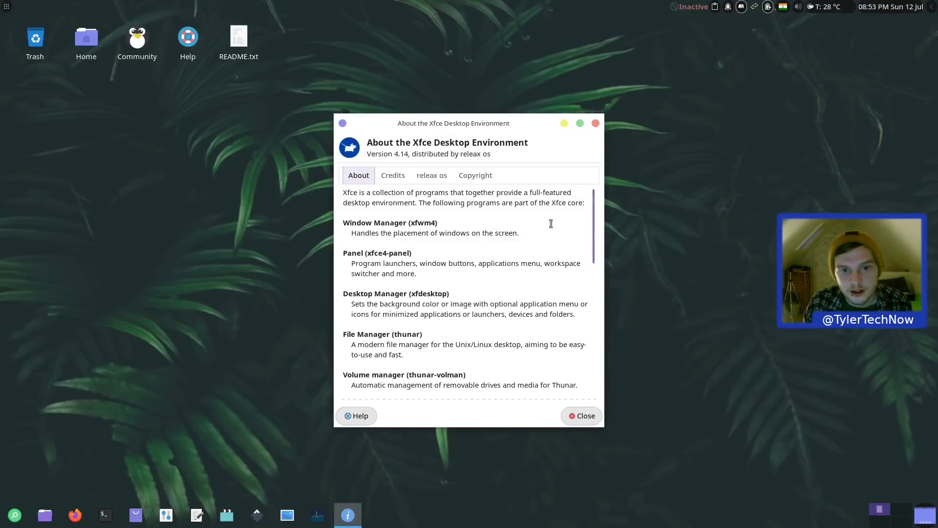
{"action": "left_click", "coordinate": [596, 123]}
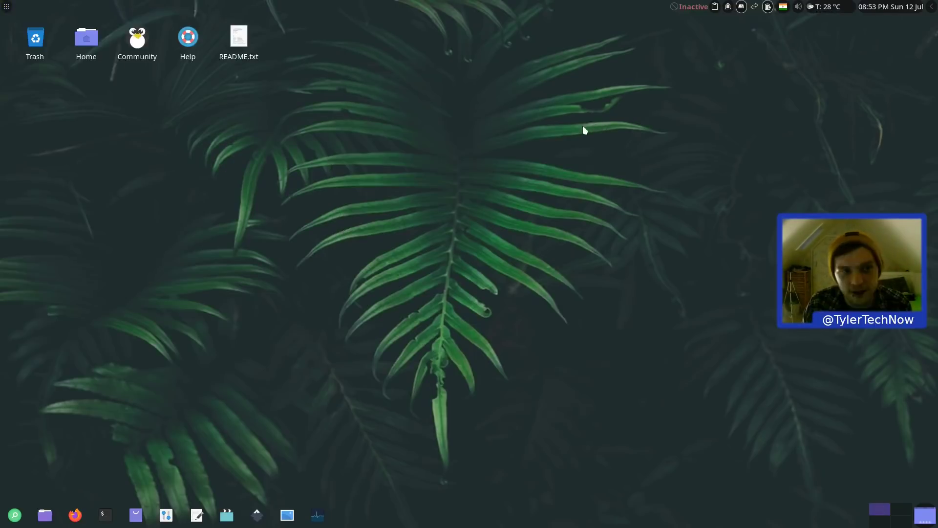
Step: Open the Layout tab of Keyboard settings via the Settings Manager
{"action": "left_click", "coordinate": [7, 6]}
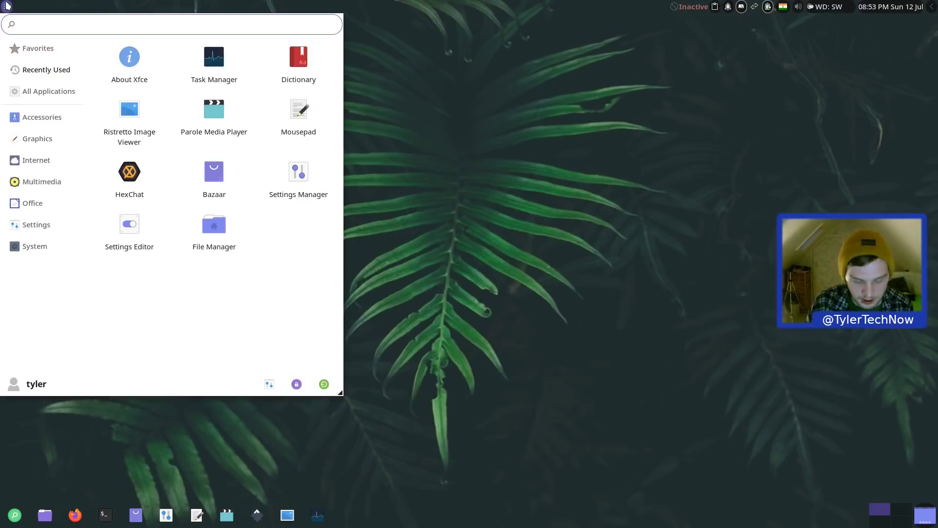
{"action": "type", "text": "settings"}
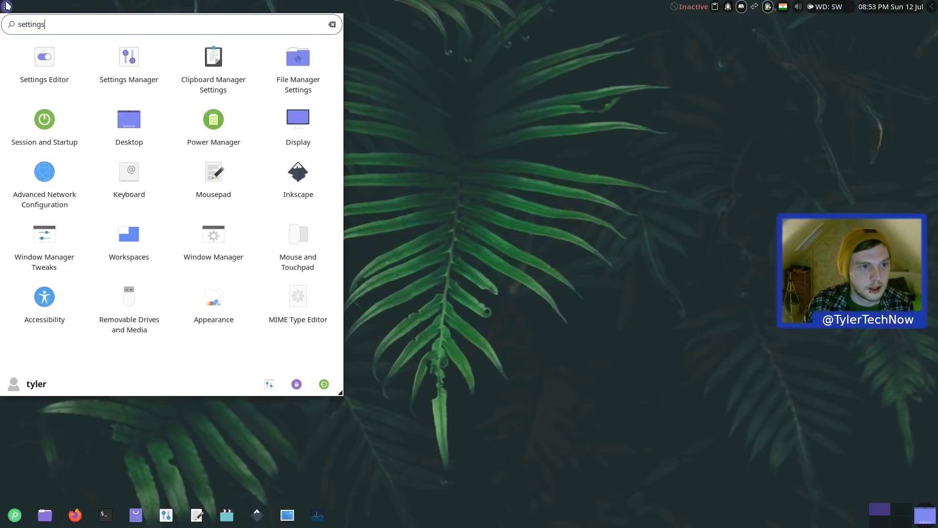
{"action": "left_click", "coordinate": [101, 59]}
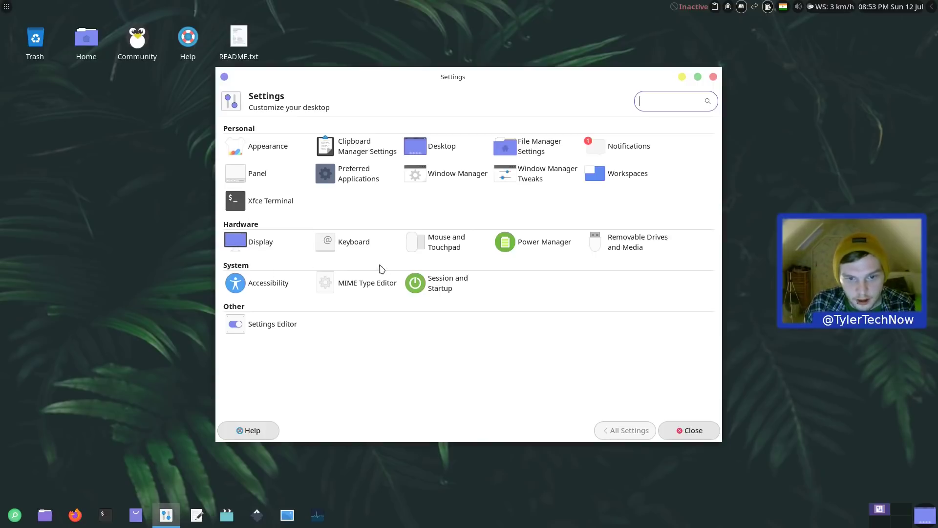
{"action": "left_click", "coordinate": [353, 250]}
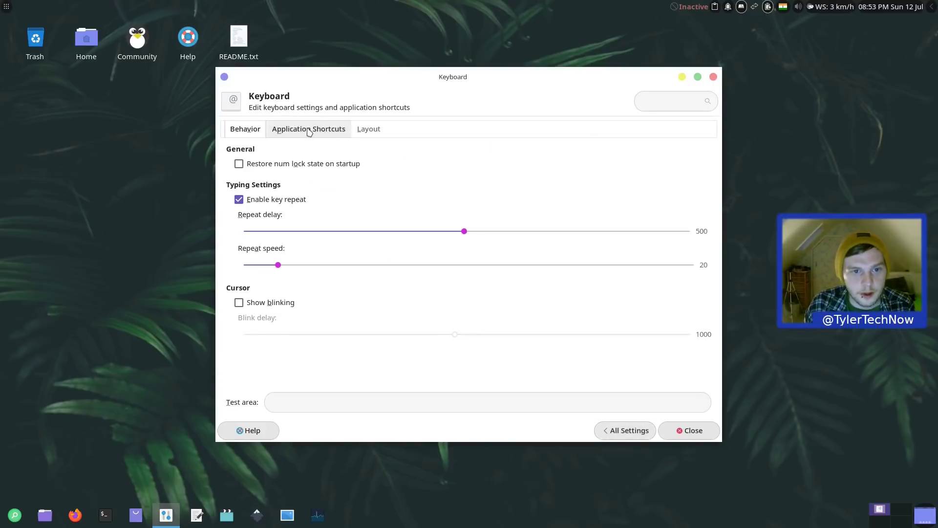
{"action": "left_click", "coordinate": [373, 129]}
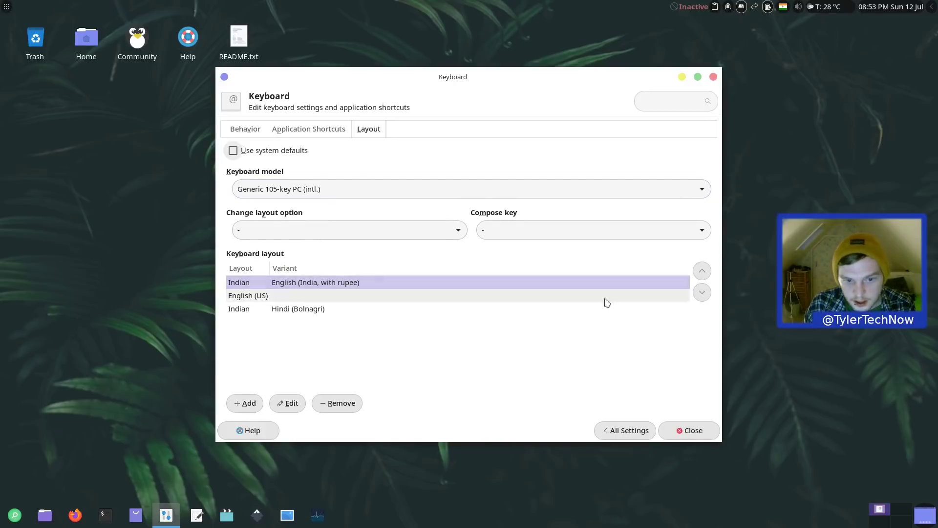
Step: Add English (UK) and remove the English (India), English (US) and Hindi (Bolnagri) layouts
{"action": "left_click", "coordinate": [244, 403]}
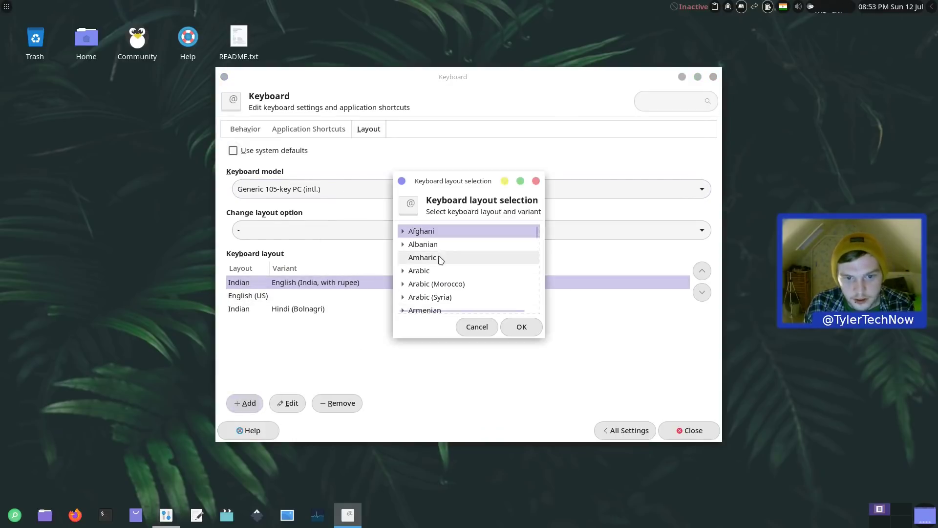
{"action": "scroll", "coordinate": [440, 280], "scroll_direction": "down", "scroll_amount": 1}
{"action": "scroll", "coordinate": [433, 279], "scroll_direction": "down", "scroll_amount": 7}
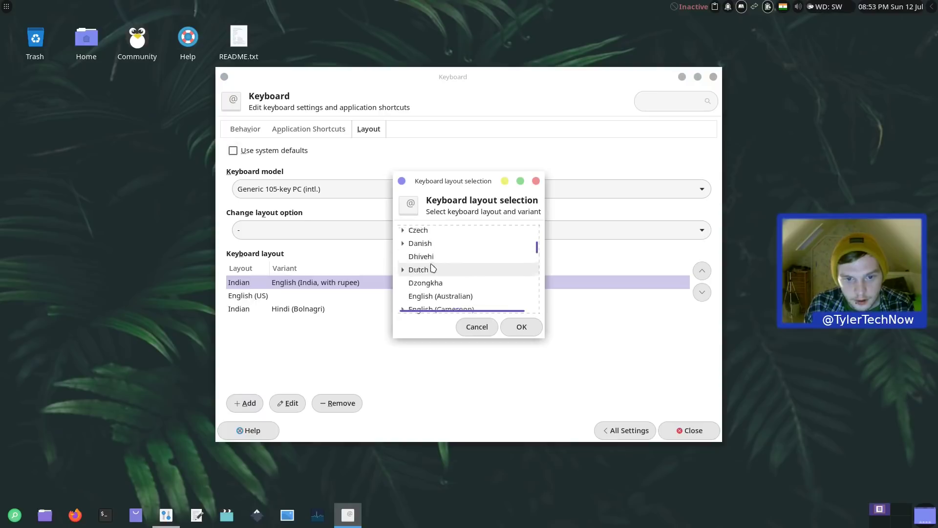
{"action": "scroll", "coordinate": [434, 279], "scroll_direction": "down", "scroll_amount": 2}
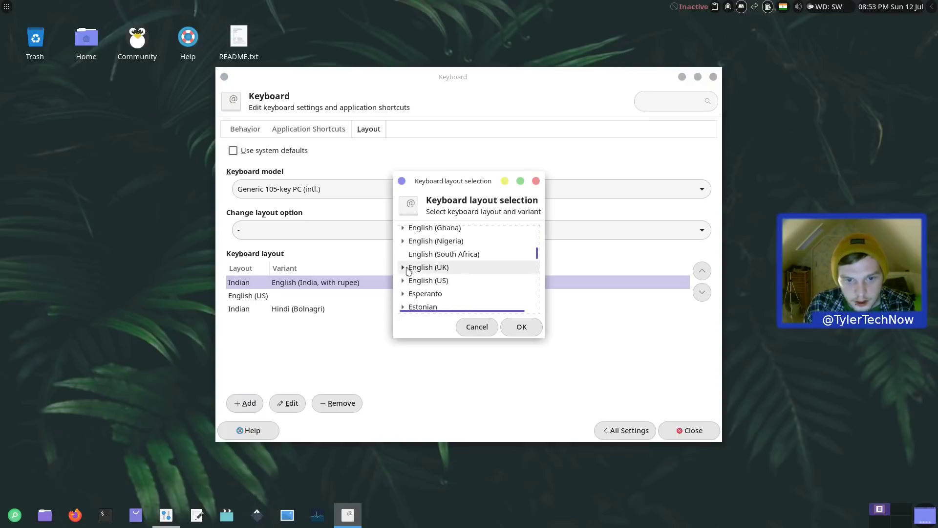
{"action": "left_click", "coordinate": [414, 268]}
{"action": "left_click", "coordinate": [521, 326]}
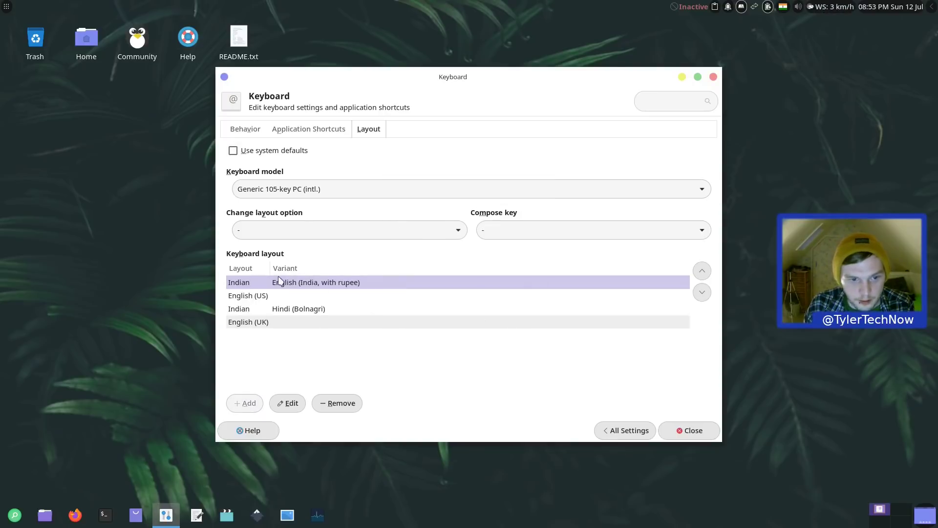
{"action": "left_click", "coordinate": [336, 406]}
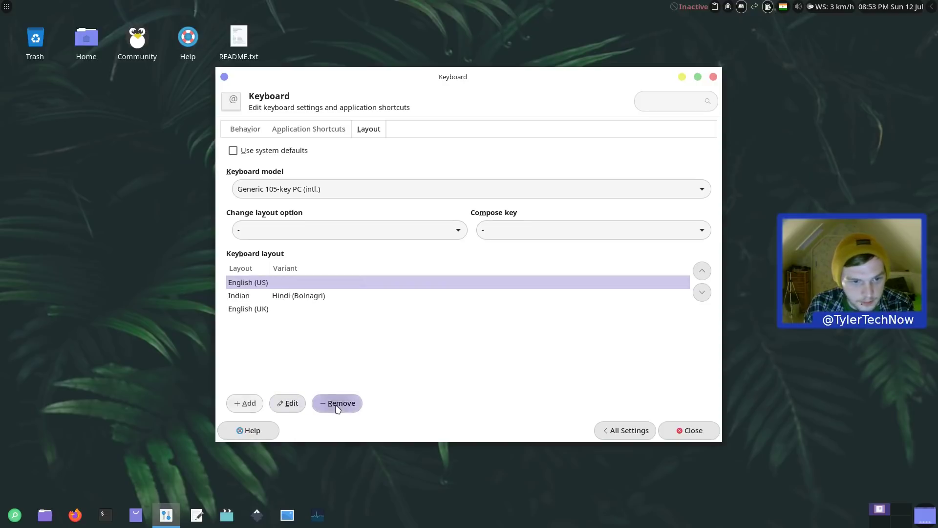
{"action": "left_click", "coordinate": [331, 403]}
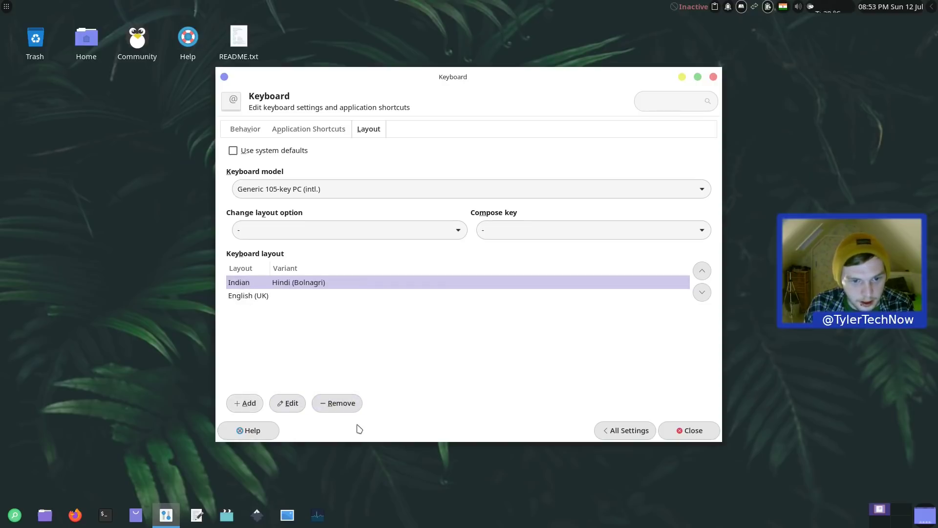
{"action": "left_click", "coordinate": [337, 403]}
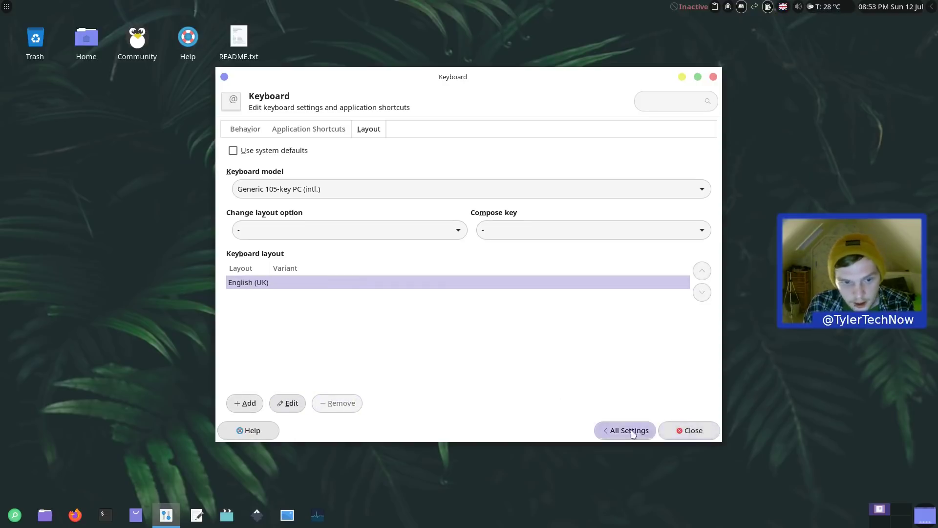
Step: Close the keyboard settings, open a terminal to inspect its garbled prompt, then close it
{"action": "left_click", "coordinate": [686, 430]}
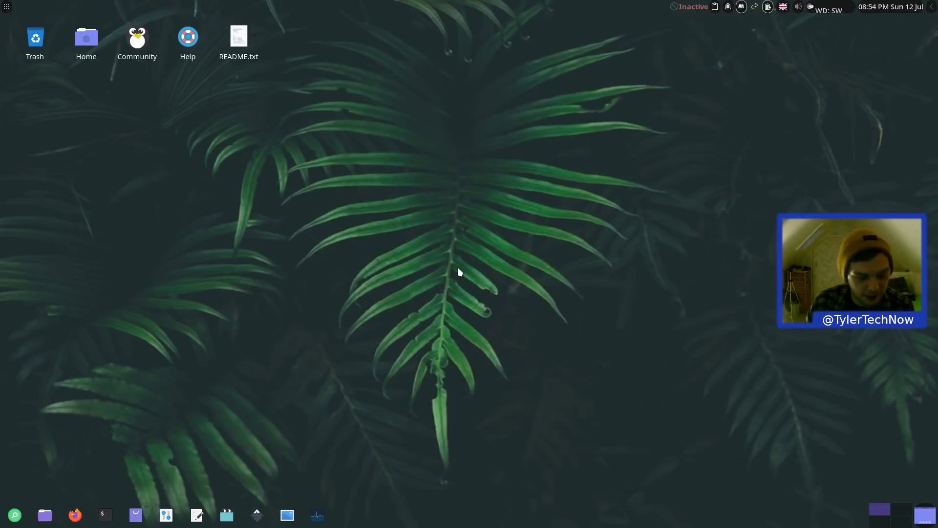
{"action": "key", "text": "ctrl+alt+t"}
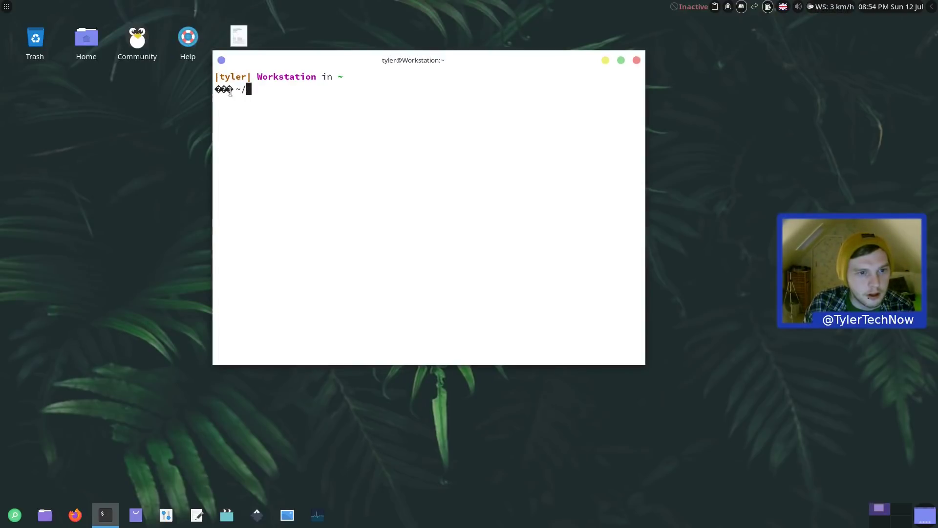
{"action": "left_click_drag", "start_coordinate": [230, 92], "coordinate": [217, 89]}
{"action": "left_click", "coordinate": [294, 105]}
{"action": "left_click", "coordinate": [637, 60]}
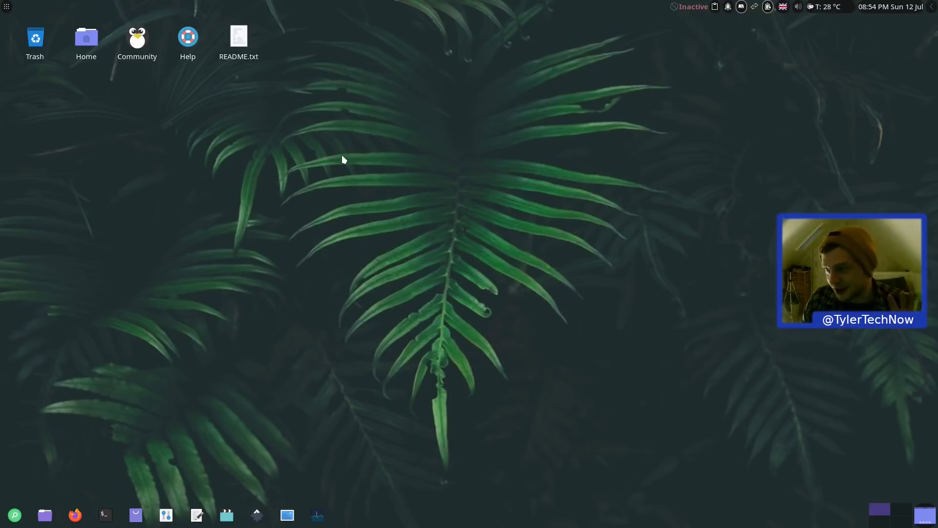
Step: Bring up and dismiss the desktop context menu, then open the applications menu
{"action": "right_click", "coordinate": [410, 158]}
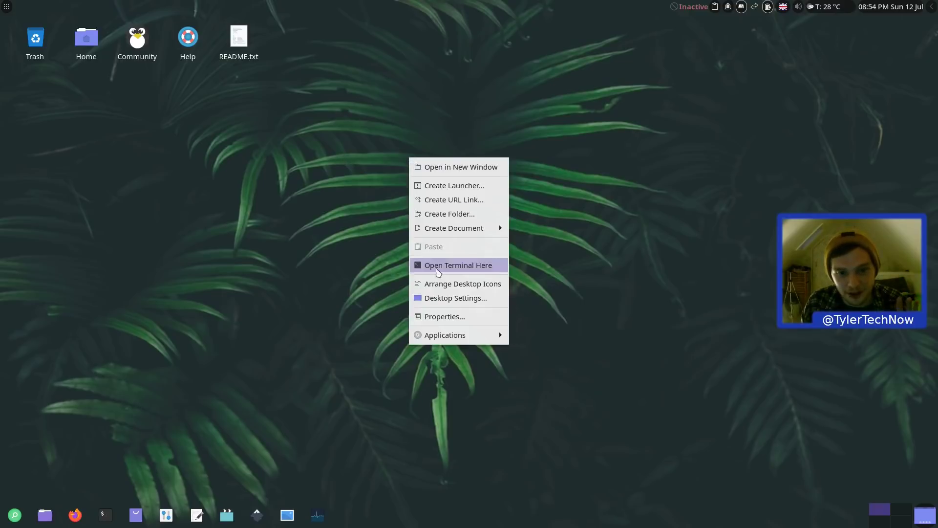
{"action": "left_click", "coordinate": [98, 101]}
{"action": "left_click", "coordinate": [6, 7]}
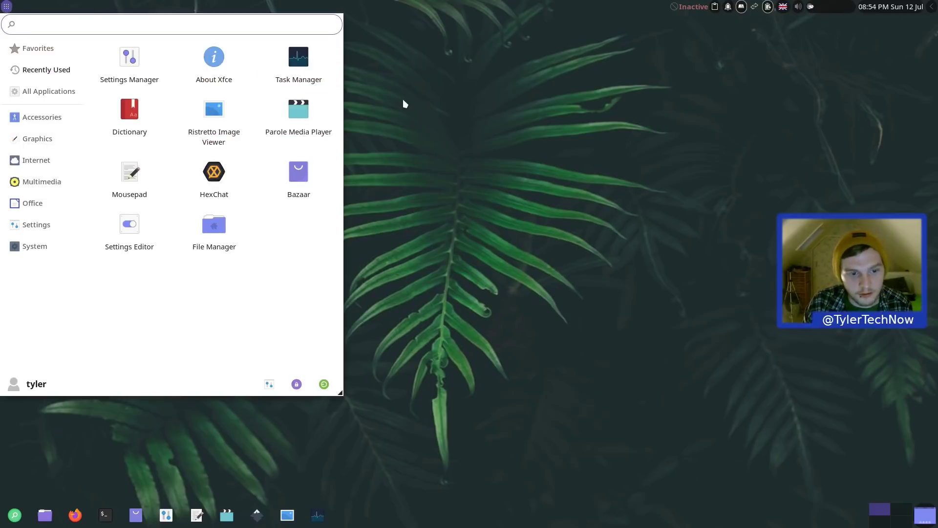
Step: Open the Display settings from the menu search, then close them again
{"action": "type", "text": "display"}
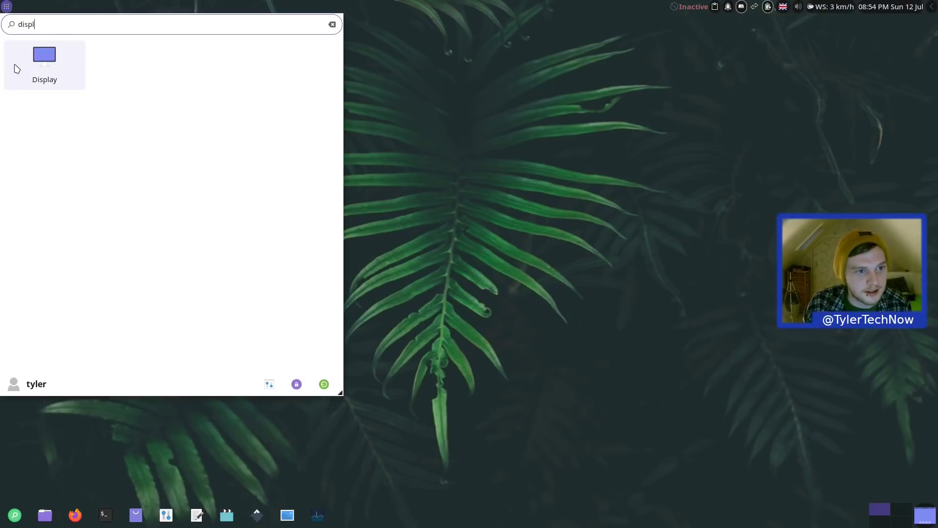
{"action": "left_click", "coordinate": [16, 68]}
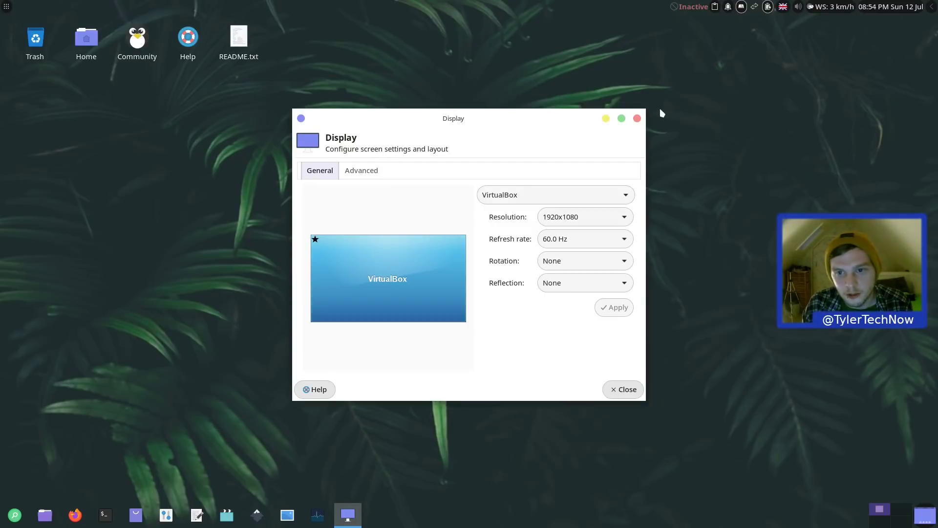
{"action": "left_click", "coordinate": [637, 118]}
Step: Set the sunset picture as wallpaper in Desktop settings, preview it, and close the window
{"action": "right_click", "coordinate": [485, 118]}
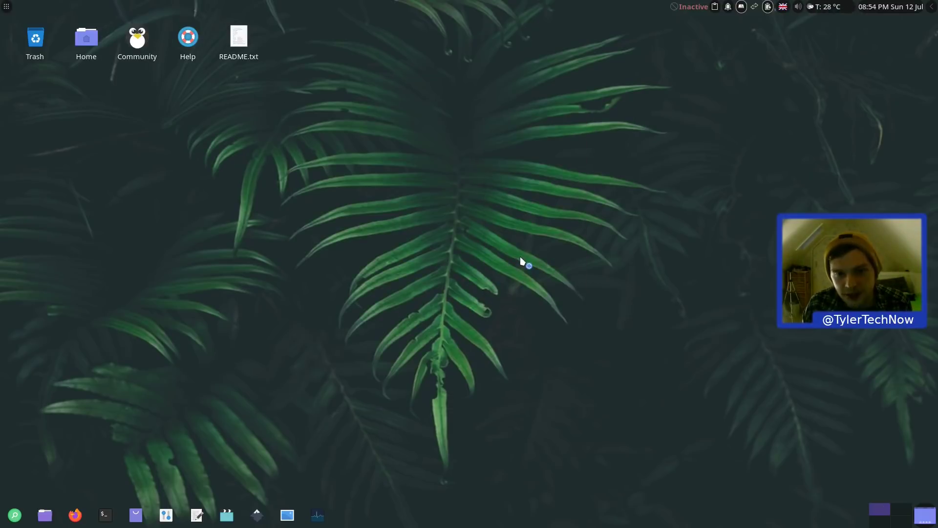
{"action": "left_click", "coordinate": [518, 256]}
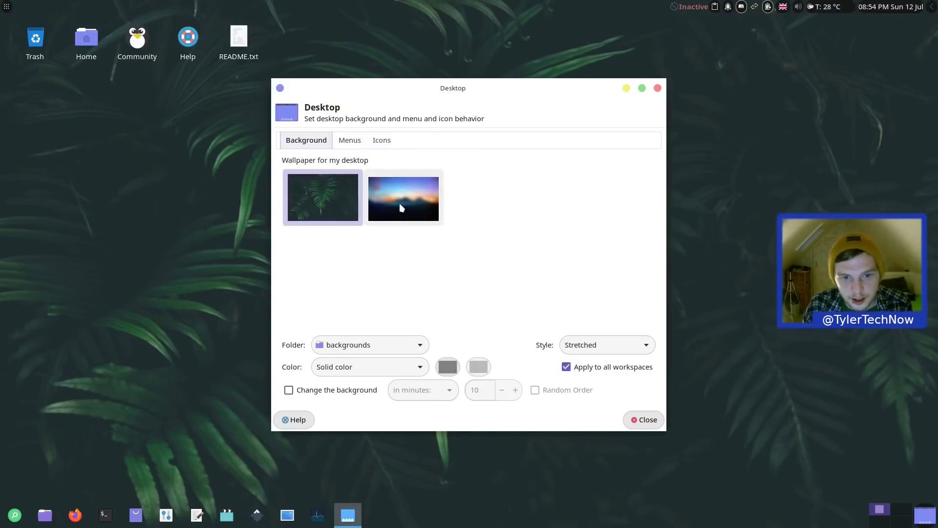
{"action": "left_click", "coordinate": [401, 205]}
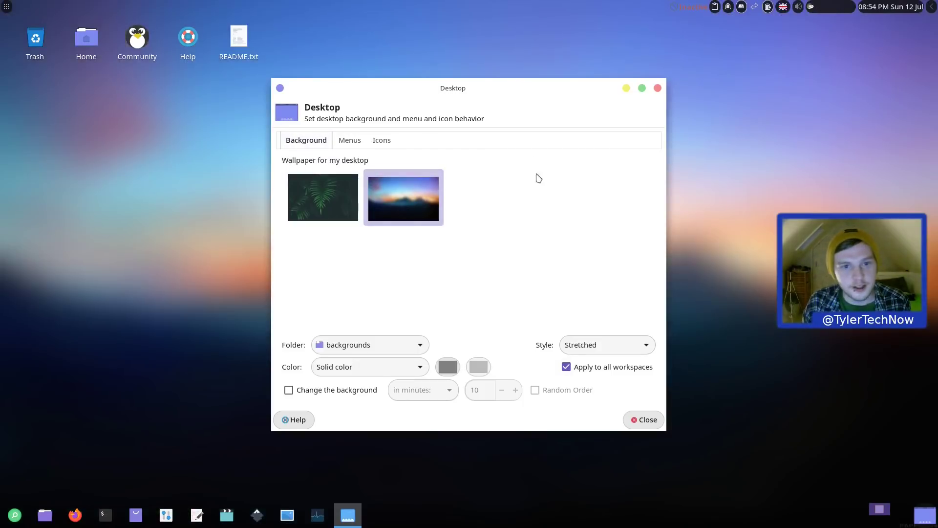
{"action": "left_click_drag", "start_coordinate": [477, 88], "coordinate": [804, 525]}
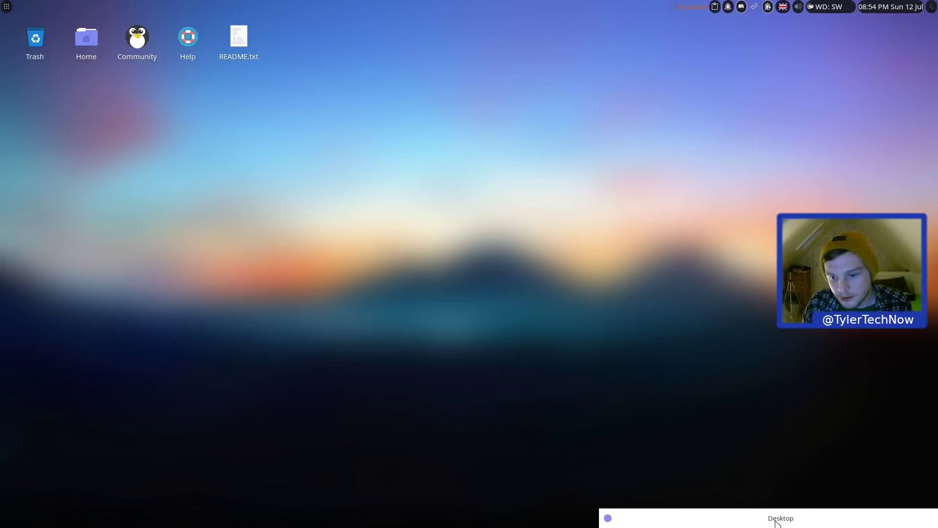
{"action": "left_click_drag", "start_coordinate": [777, 523], "coordinate": [404, 97]}
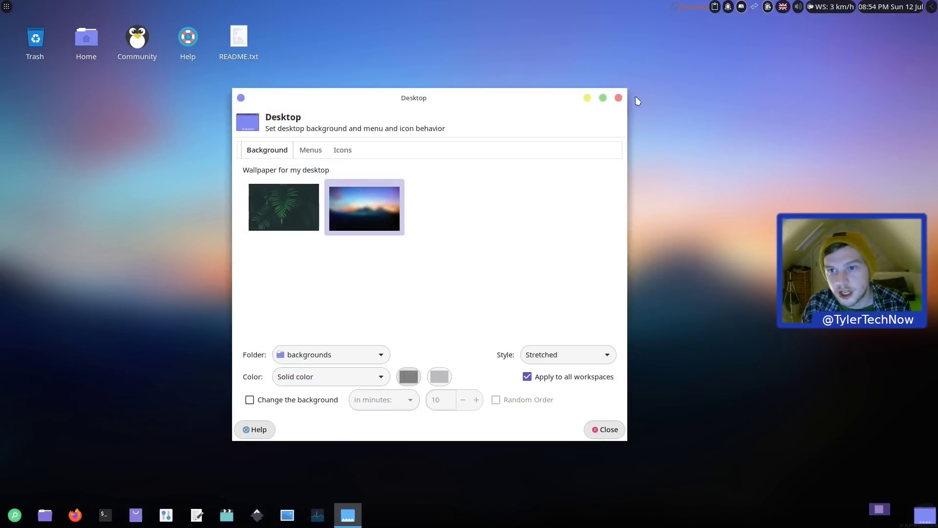
{"action": "left_click", "coordinate": [618, 98]}
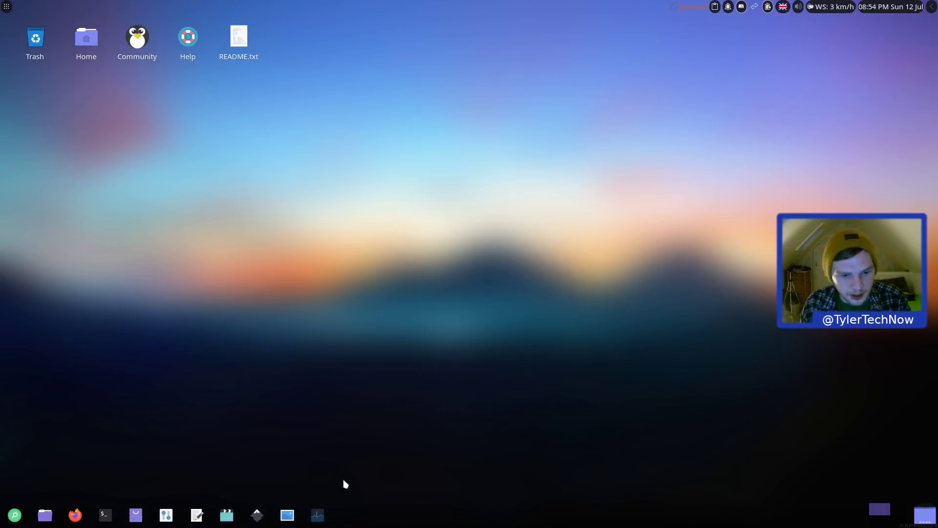
Step: Open Panel Preferences from the panel's context menu
{"action": "right_click", "coordinate": [519, 518]}
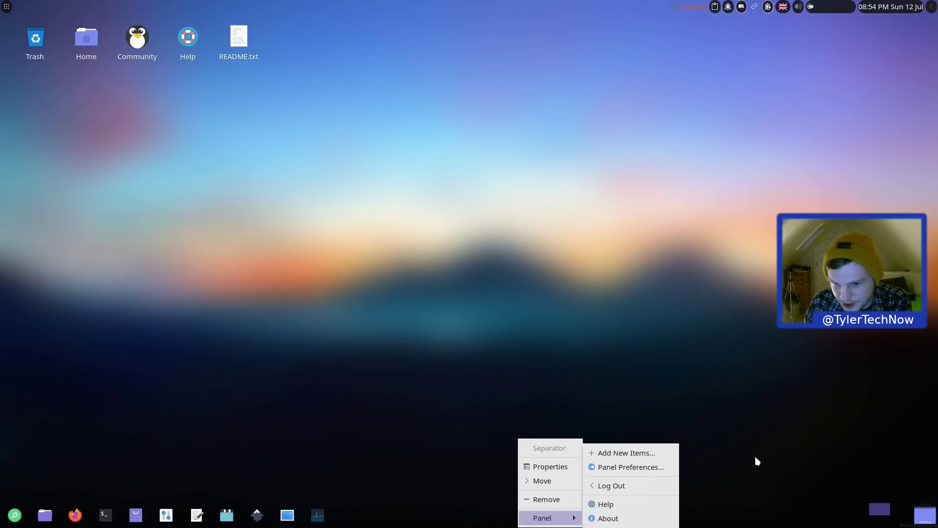
{"action": "left_click", "coordinate": [782, 470]}
{"action": "right_click", "coordinate": [827, 517]}
{"action": "mouse_move", "coordinate": [852, 517]}
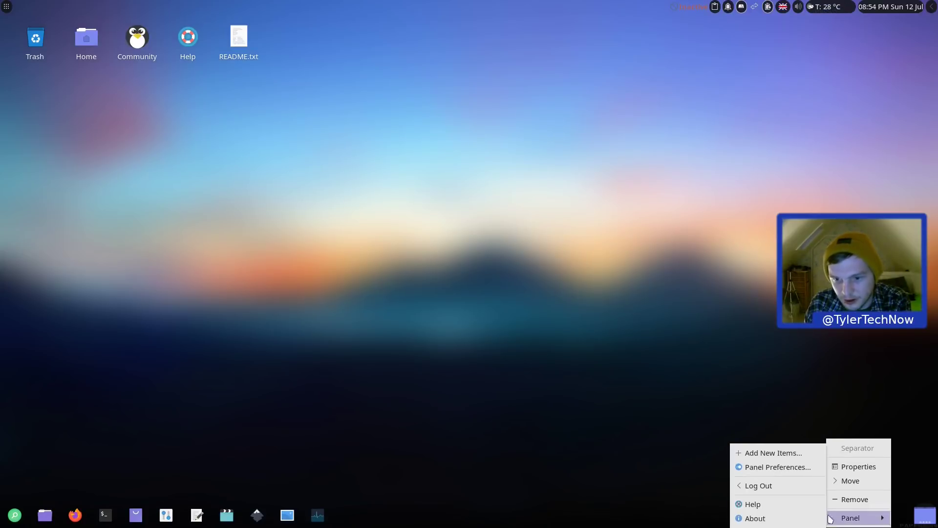
{"action": "left_click", "coordinate": [796, 468]}
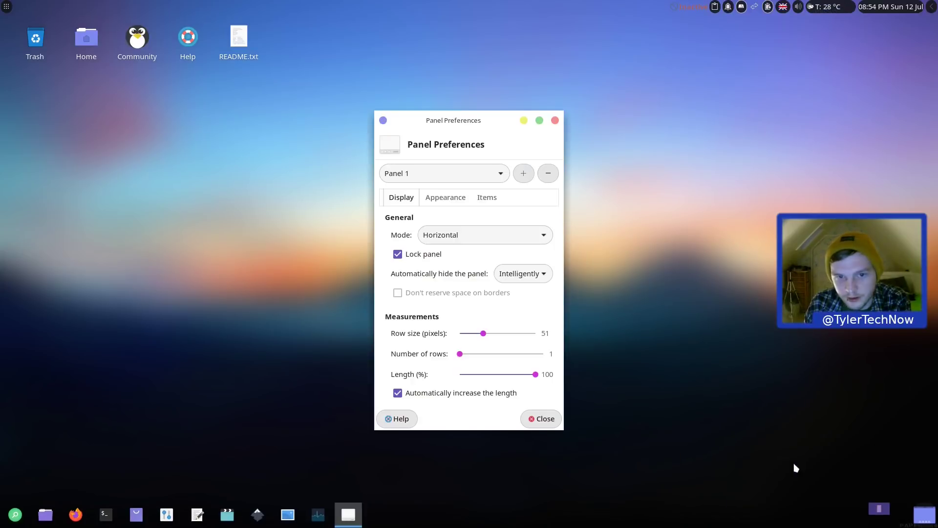
Step: Look over Panel 2's appearance settings, then Panel 1's items list
{"action": "left_click", "coordinate": [446, 174]}
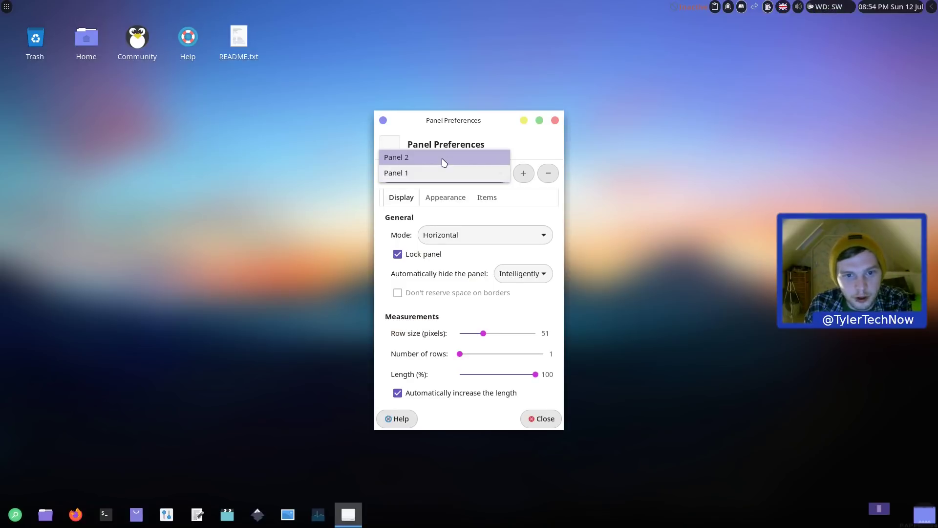
{"action": "left_click", "coordinate": [443, 158]}
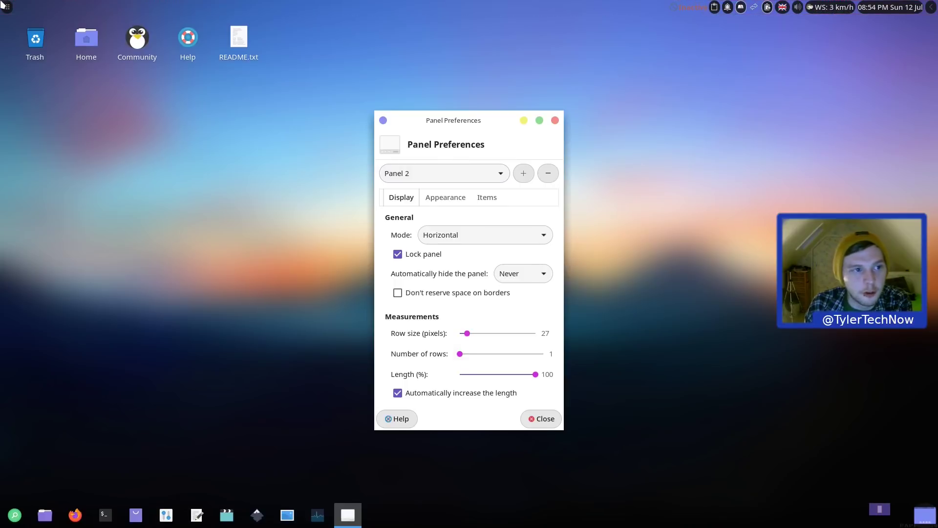
{"action": "left_click", "coordinate": [480, 169]}
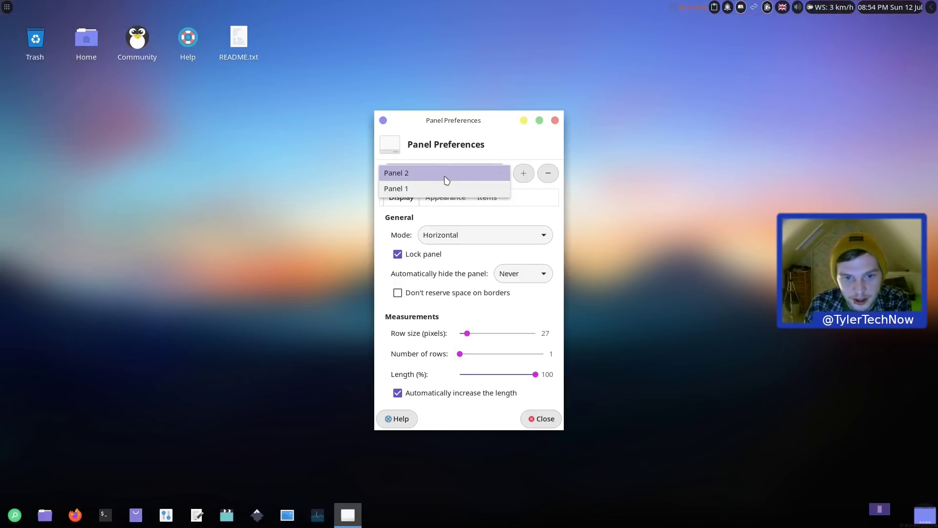
{"action": "left_click", "coordinate": [444, 172]}
{"action": "left_click", "coordinate": [454, 200]}
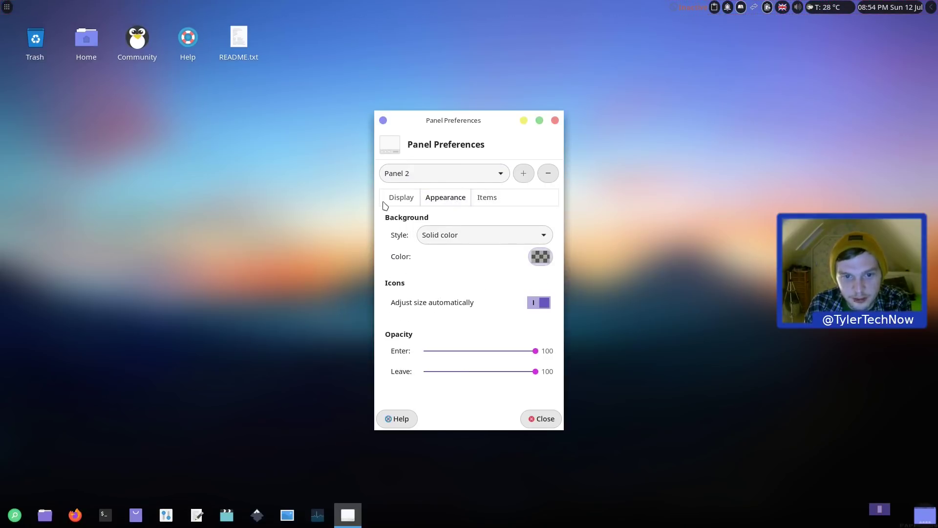
{"action": "left_click", "coordinate": [422, 177]}
{"action": "left_click", "coordinate": [419, 189]}
{"action": "left_click", "coordinate": [487, 198]}
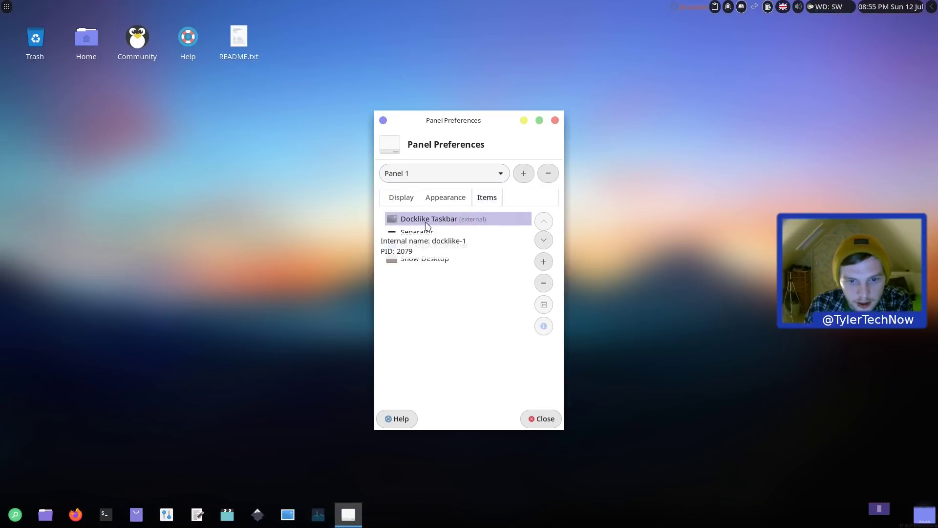
Step: Switch workspaces and back, then return Panel Preferences to Panel 2's settings
{"action": "right_click", "coordinate": [126, 522]}
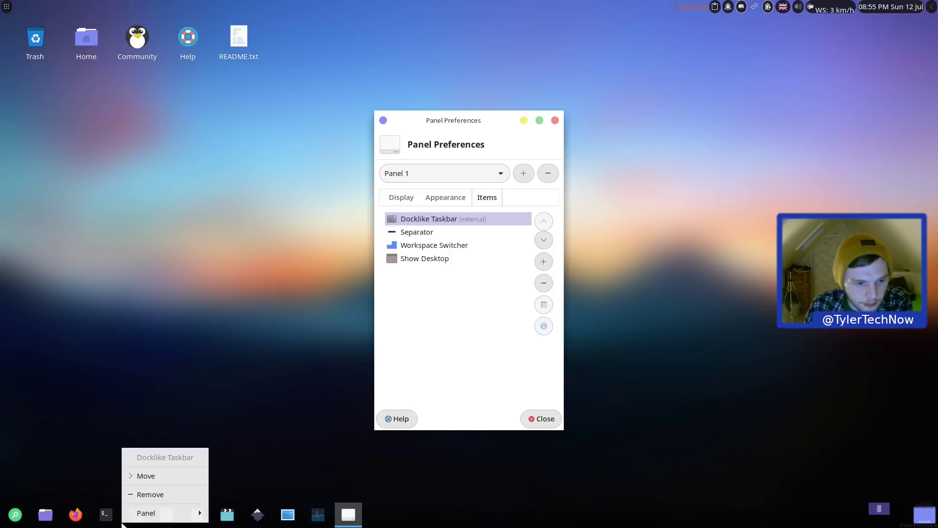
{"action": "left_click", "coordinate": [474, 299]}
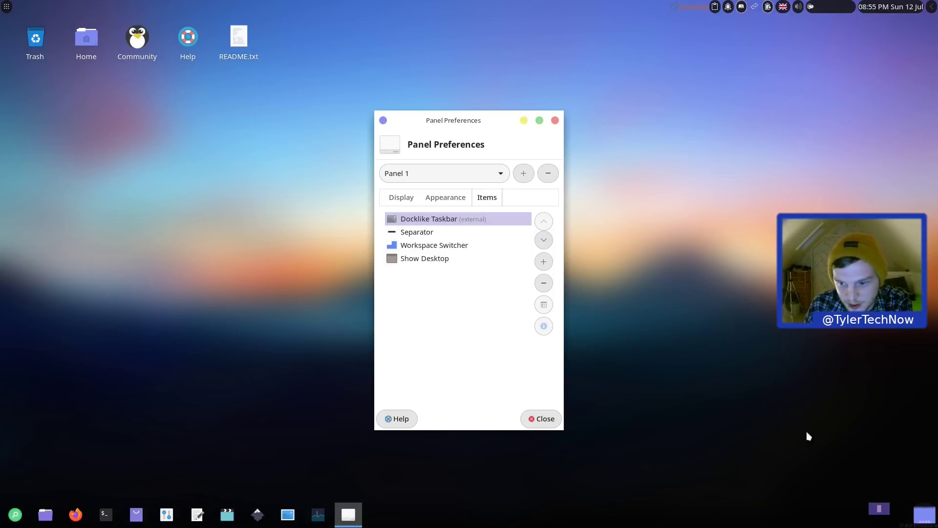
{"action": "left_click", "coordinate": [900, 516]}
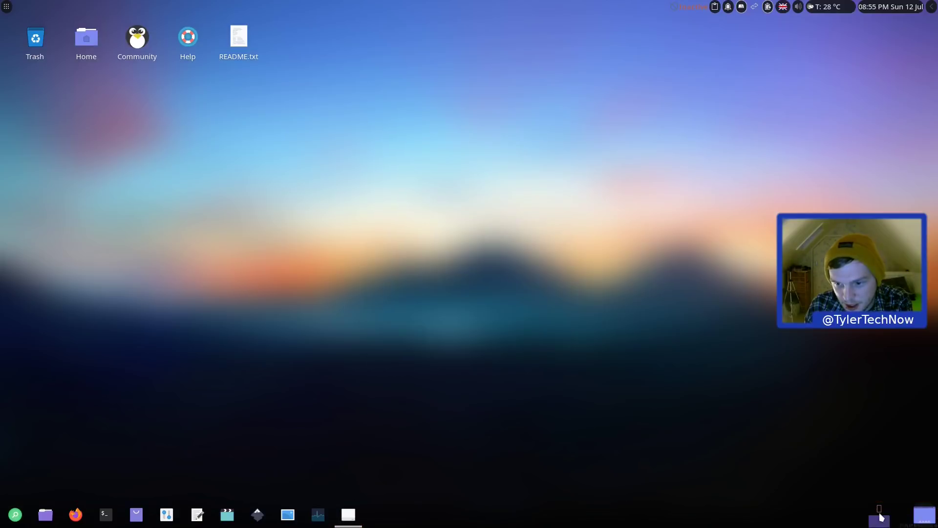
{"action": "left_click", "coordinate": [880, 515]}
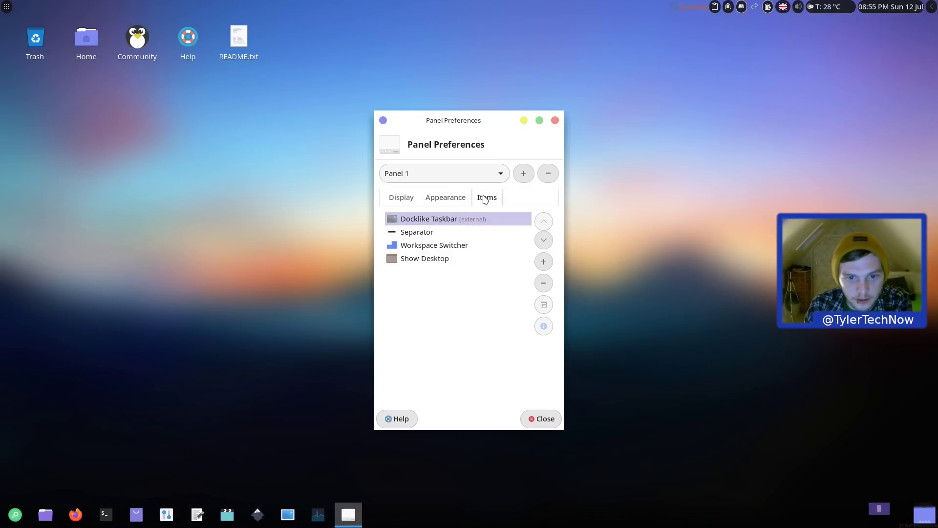
{"action": "left_click", "coordinate": [445, 197]}
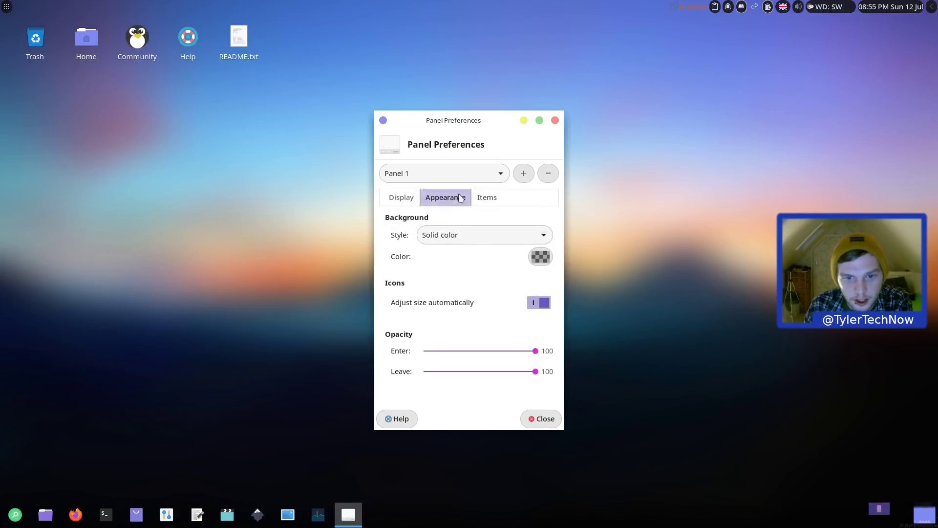
{"action": "left_click", "coordinate": [454, 173]}
{"action": "left_click", "coordinate": [454, 158]}
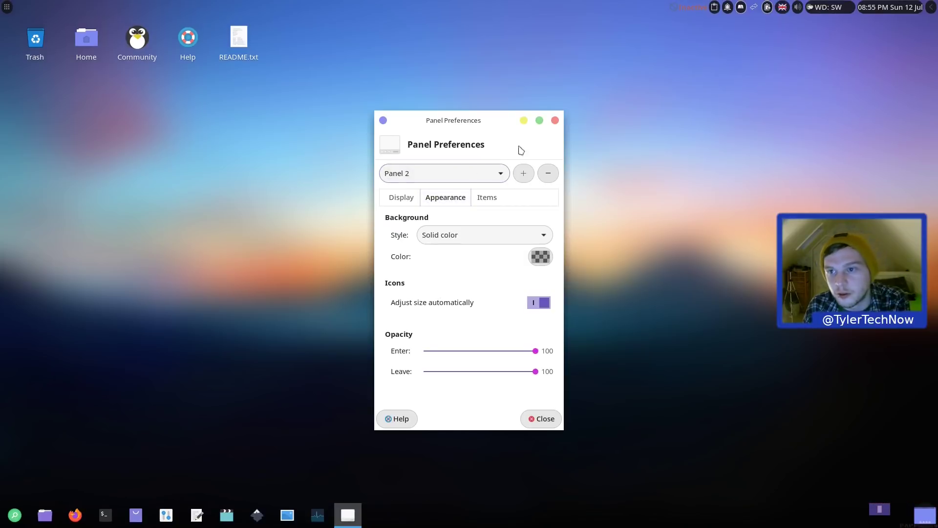
Step: View Panel 2's items and the menu's Office and All categories, then close Panel Preferences
{"action": "left_click", "coordinate": [487, 197]}
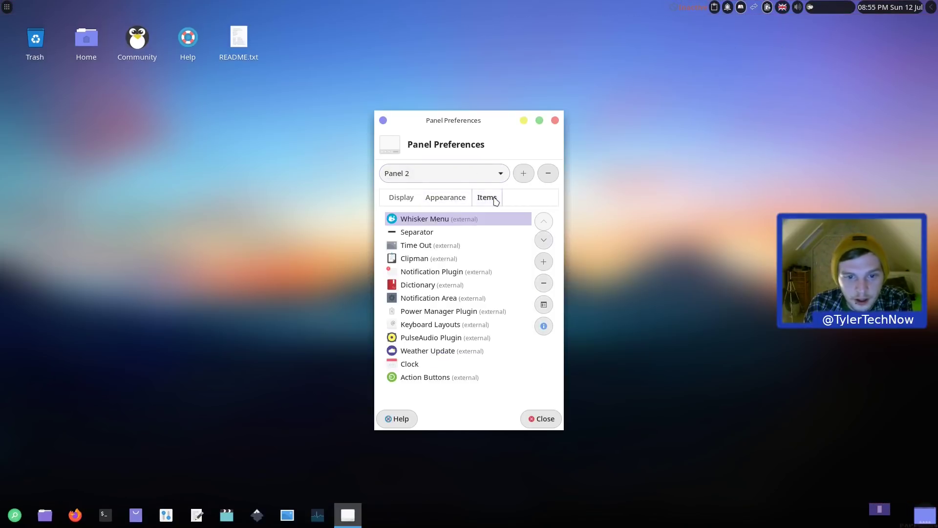
{"action": "left_click", "coordinate": [7, 6]}
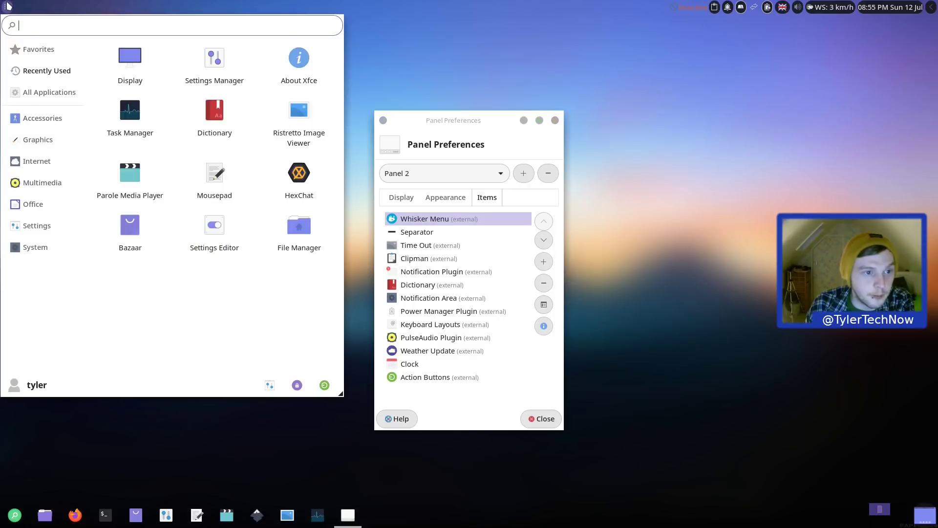
{"action": "left_click", "coordinate": [34, 204]}
{"action": "left_click", "coordinate": [48, 92]}
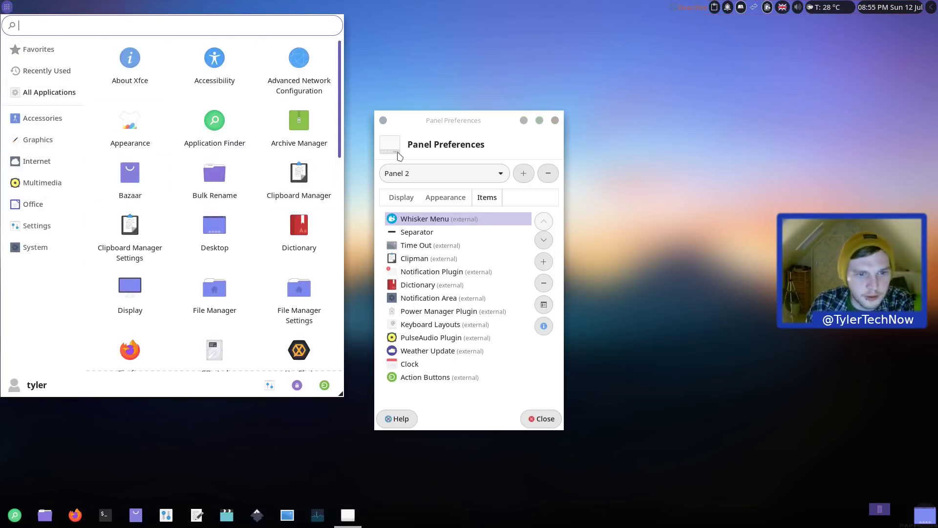
{"action": "left_click", "coordinate": [480, 150]}
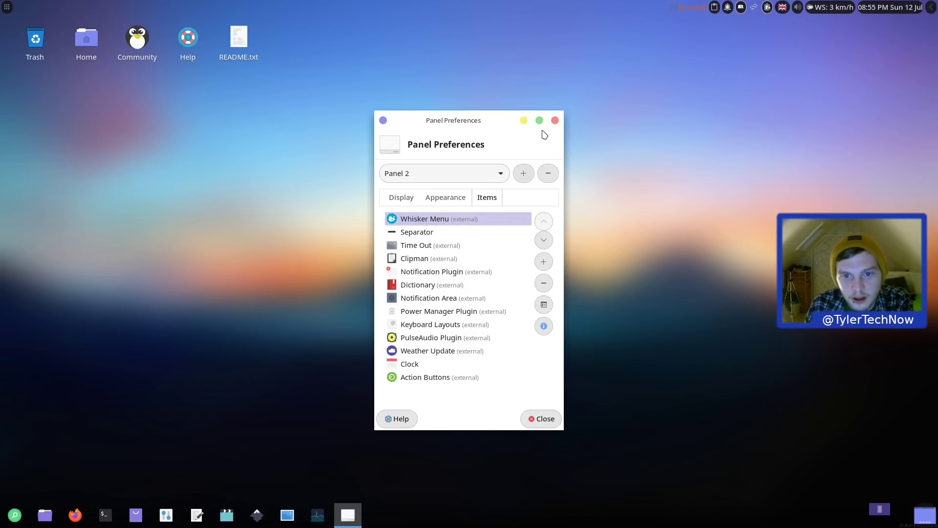
{"action": "left_click", "coordinate": [555, 120]}
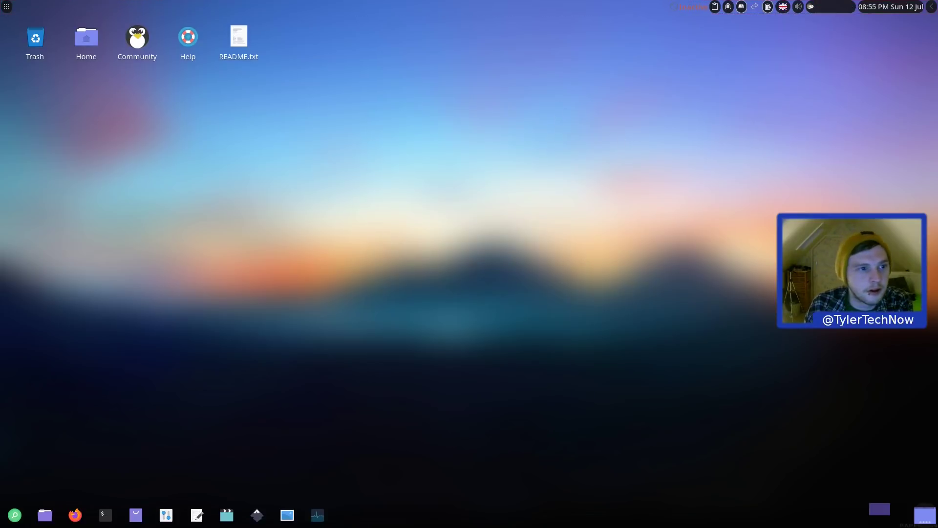
Step: Search 'appe' in the application menu and open the Appearance settings
{"action": "left_click", "coordinate": [7, 8]}
{"action": "type", "text": "appe"}
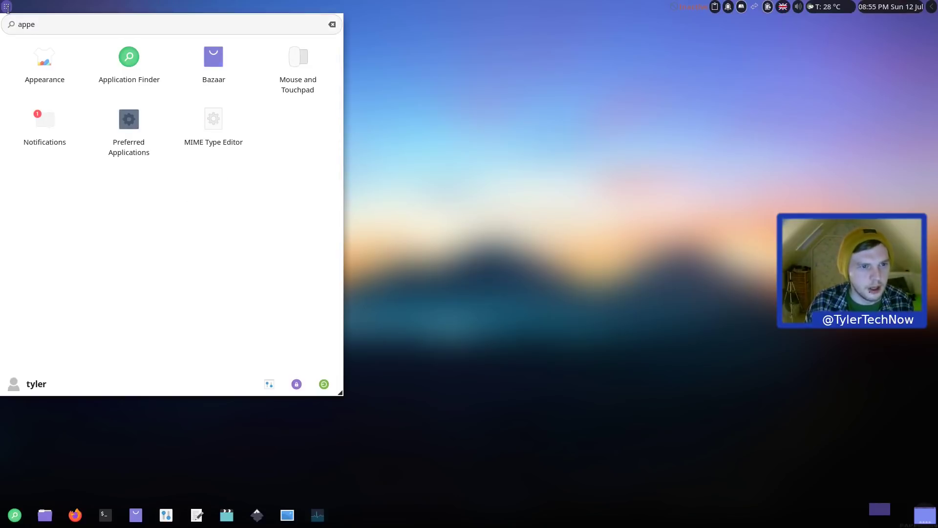
{"action": "left_click", "coordinate": [46, 62]}
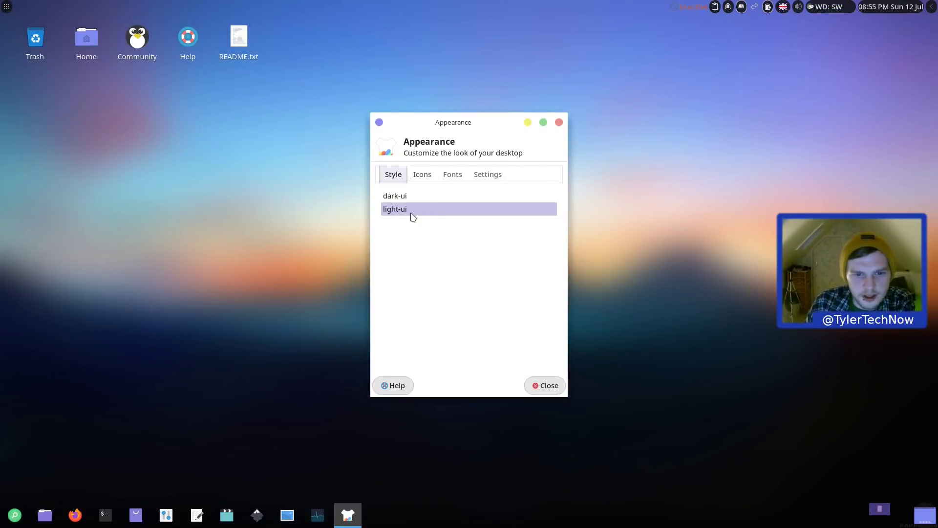
Step: Set the style to dark-ui and the icon theme to Qogir-releax-dark
{"action": "left_click", "coordinate": [427, 179]}
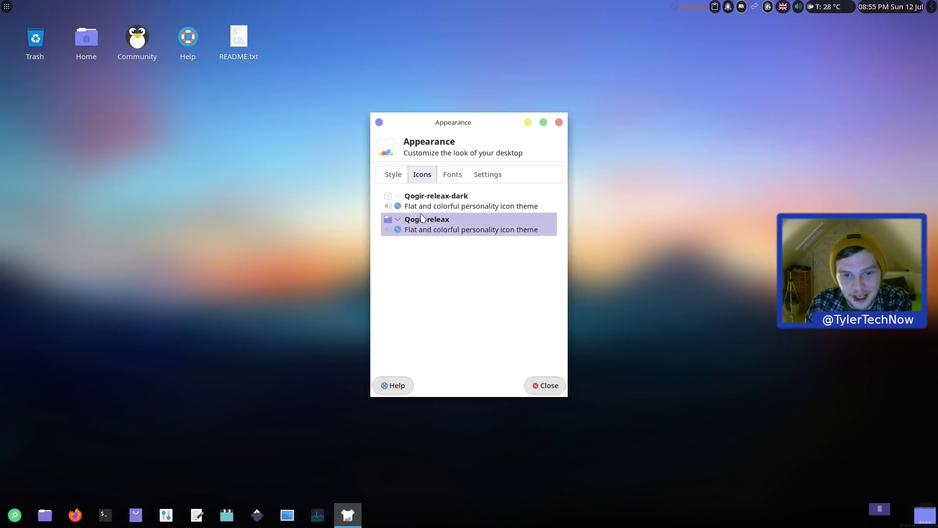
{"action": "key", "text": "ctrl+Page_Up"}
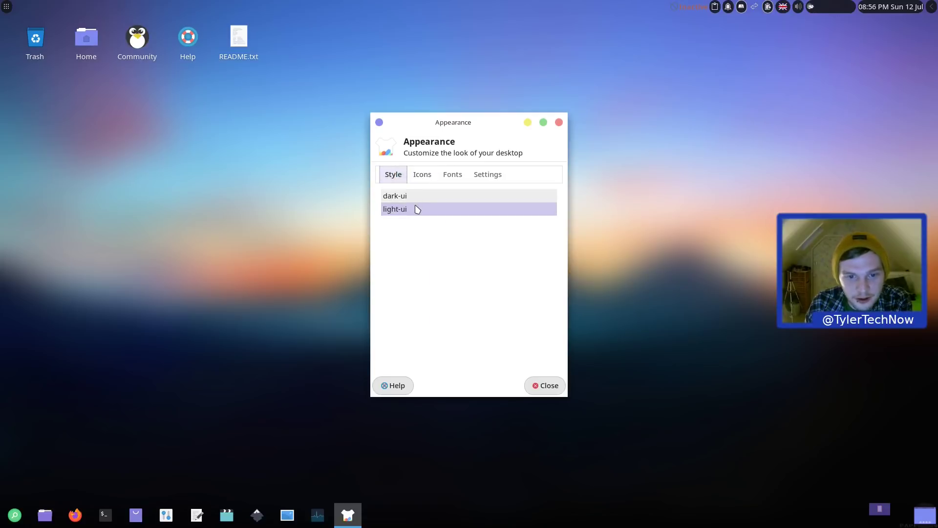
{"action": "key", "text": "Up"}
{"action": "left_click", "coordinate": [421, 175]}
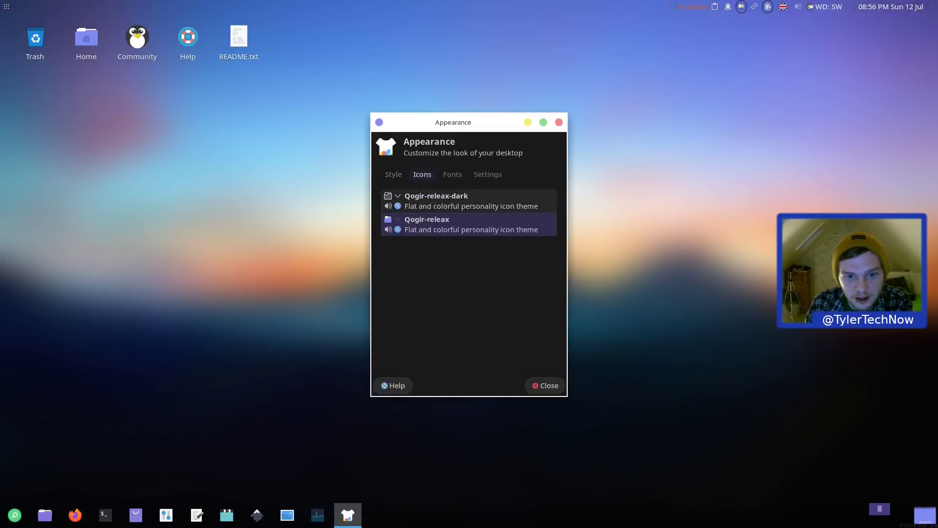
{"action": "left_click", "coordinate": [466, 203]}
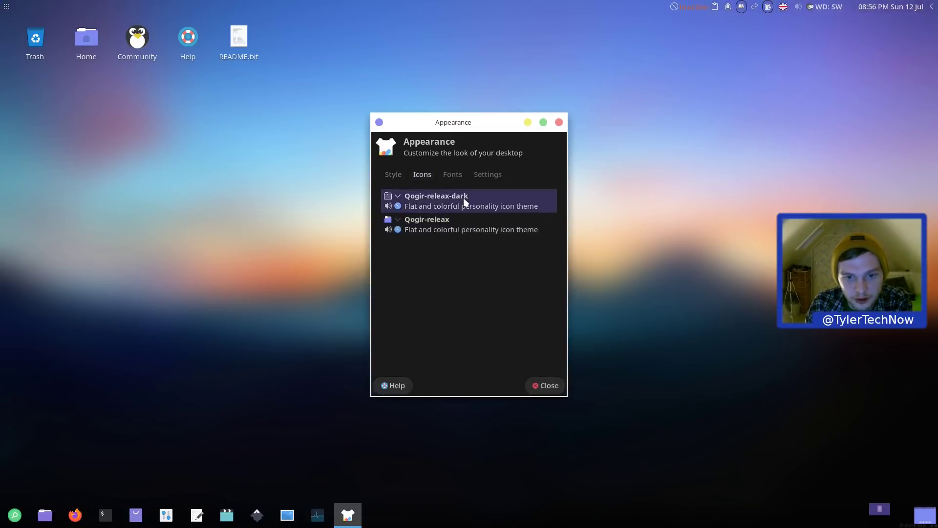
{"action": "left_click", "coordinate": [7, 6]}
Step: Search 'wind', switch the Window Manager theme to dark-ui, and arrange both settings windows
{"action": "type", "text": "wind"}
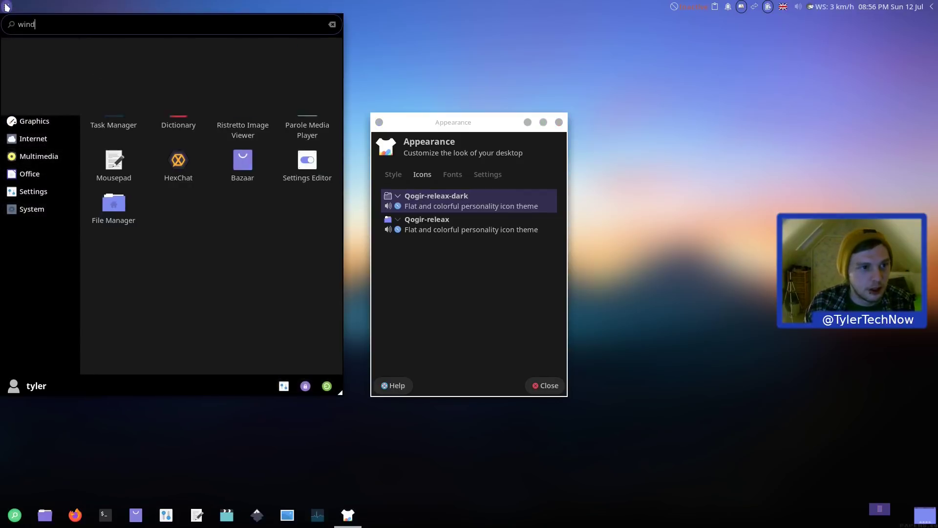
{"action": "left_click", "coordinate": [45, 78]}
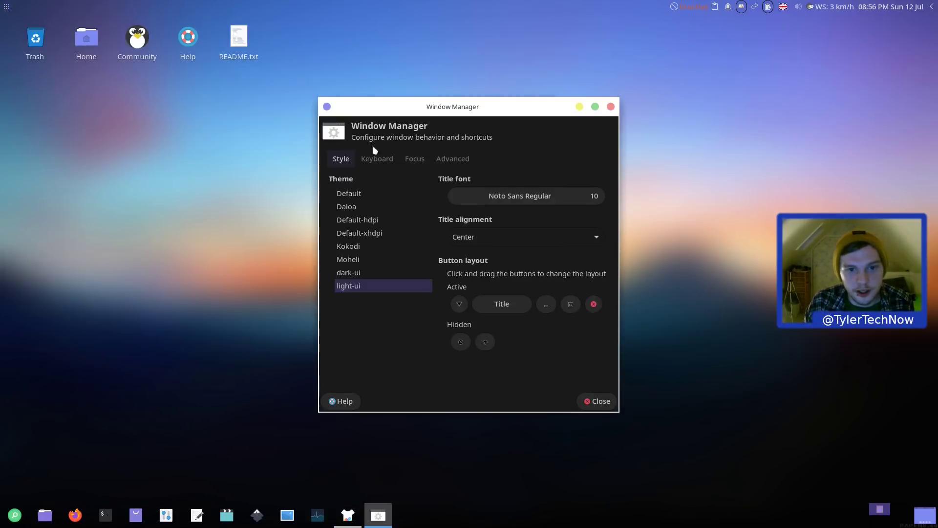
{"action": "left_click", "coordinate": [357, 275]}
{"action": "left_click_drag", "start_coordinate": [495, 107], "coordinate": [680, 105]}
{"action": "left_click_drag", "start_coordinate": [455, 126], "coordinate": [293, 126]}
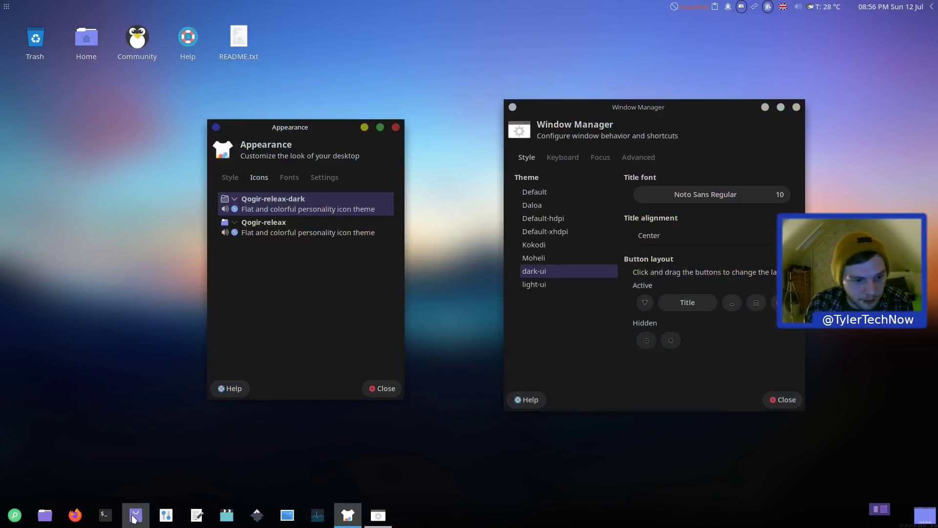
Step: Open the home folder in the file manager, then close it again
{"action": "left_click", "coordinate": [45, 515]}
{"action": "left_click_drag", "start_coordinate": [306, 36], "coordinate": [353, 52]}
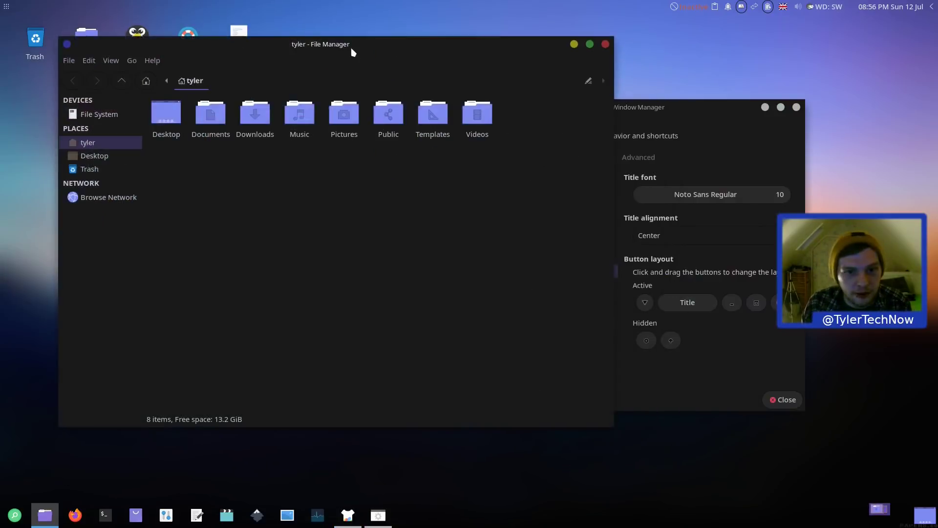
{"action": "left_click", "coordinate": [604, 45]}
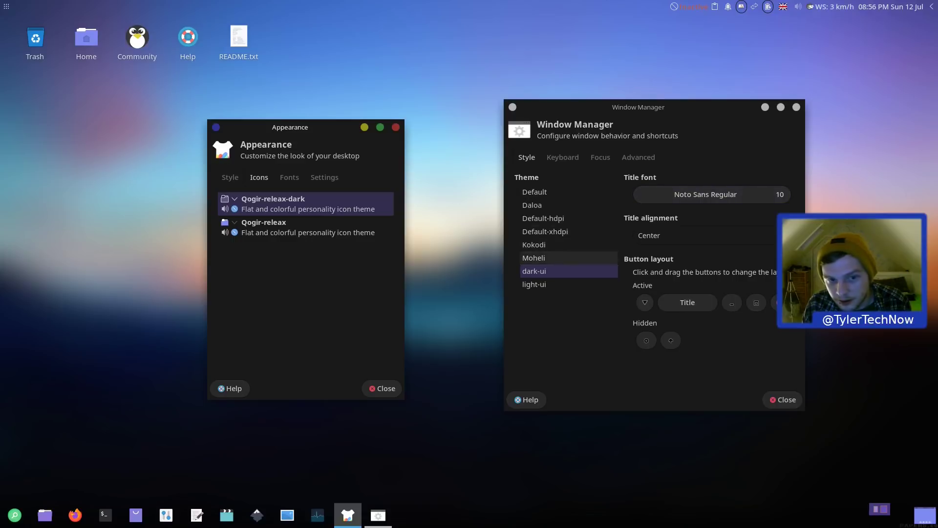
Step: Restore light-ui window and style themes with Qogir-releax icons, then close both settings windows
{"action": "left_click", "coordinate": [580, 284]}
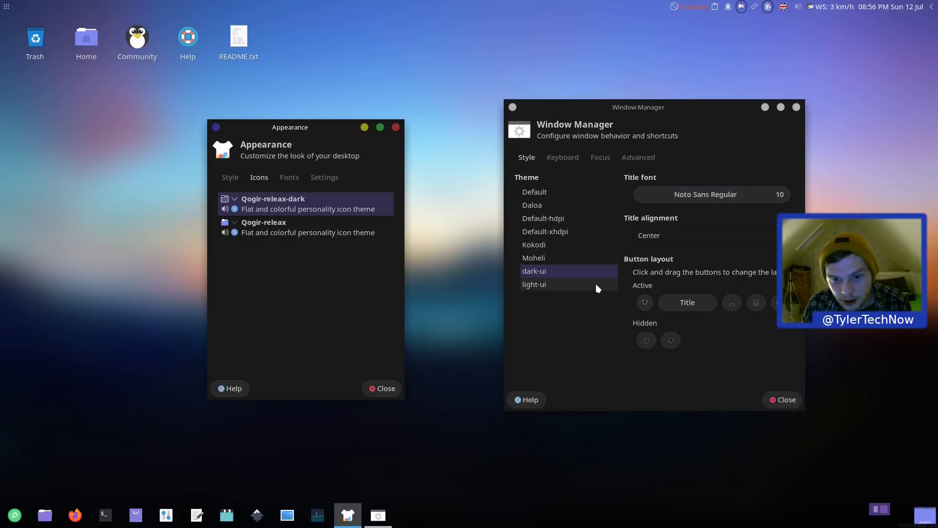
{"action": "left_click", "coordinate": [252, 229]}
{"action": "left_click", "coordinate": [229, 178]}
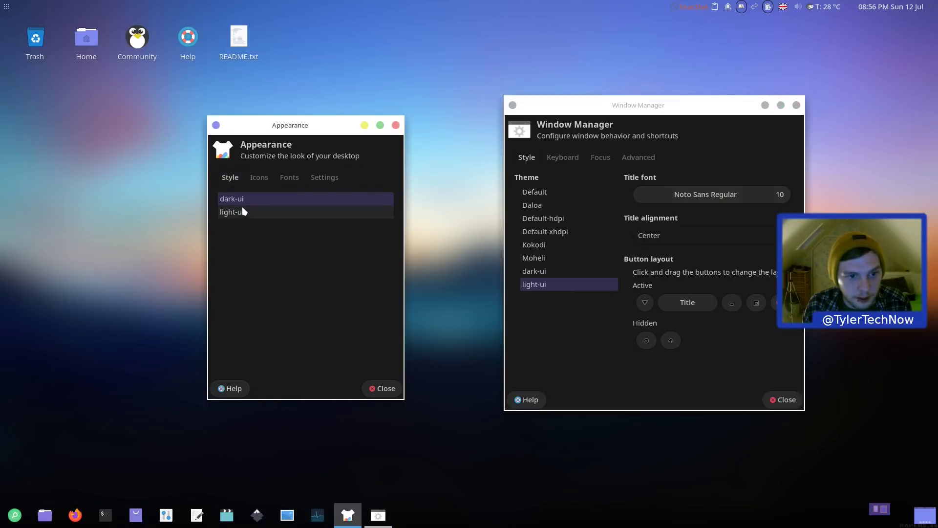
{"action": "left_click", "coordinate": [290, 211]}
{"action": "left_click", "coordinate": [396, 125]}
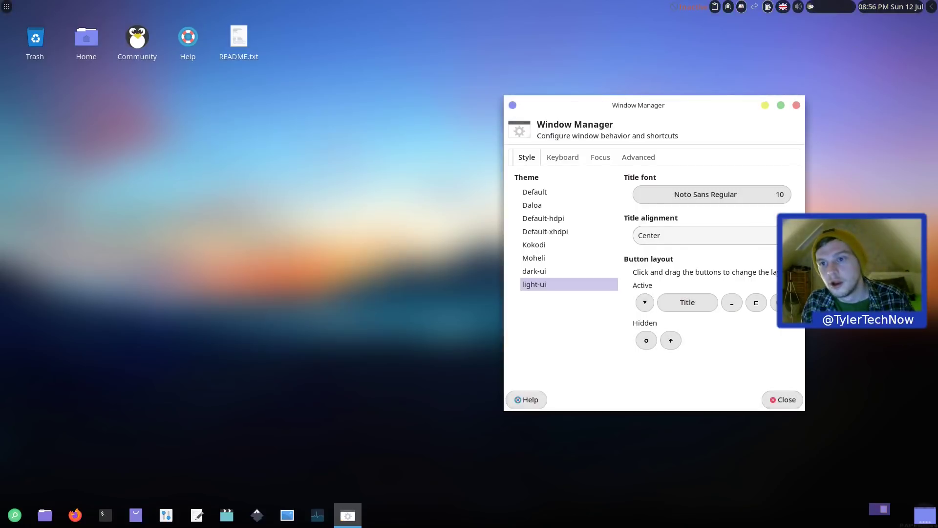
{"action": "left_click", "coordinate": [796, 105]}
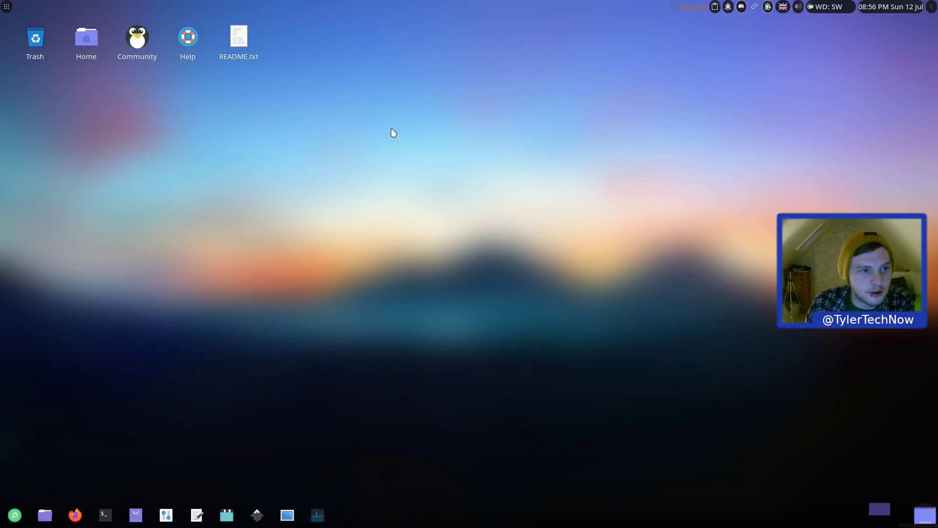
Step: Open the desktop's README.txt in Mousepad to read the releax welcome and sys-app notes
{"action": "left_click_drag", "start_coordinate": [391, 129], "coordinate": [146, 98]}
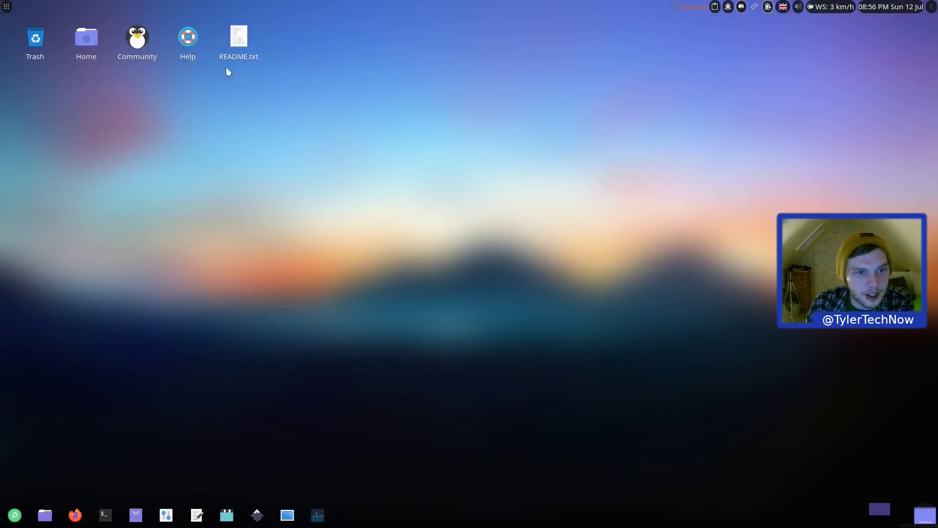
{"action": "double_click", "coordinate": [239, 39]}
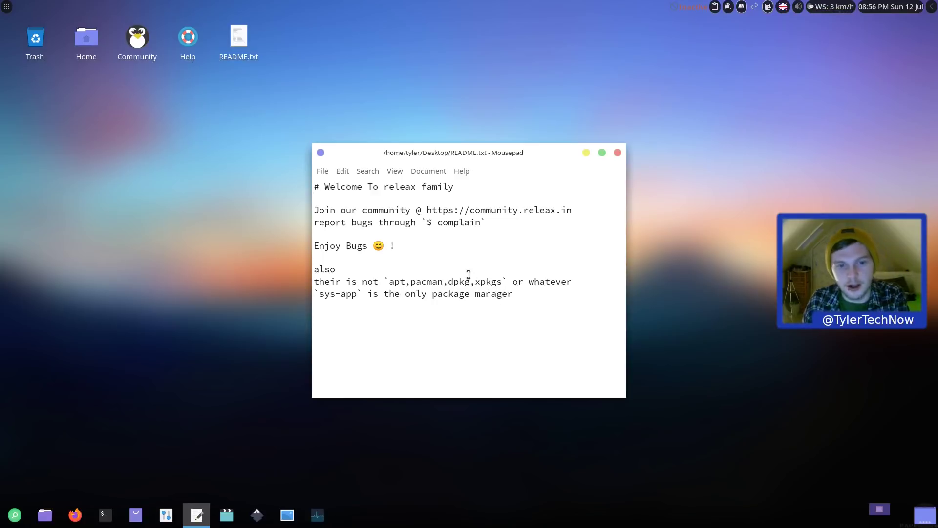
{"action": "left_click", "coordinate": [7, 8]}
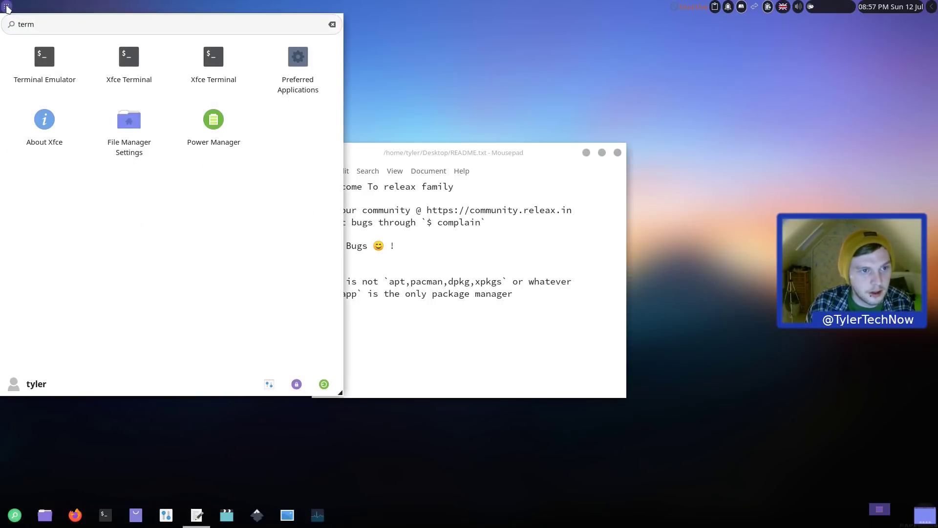
Step: Launch Xfce Terminal, placing it on the right and the README window on the left
{"action": "left_click", "coordinate": [129, 69]}
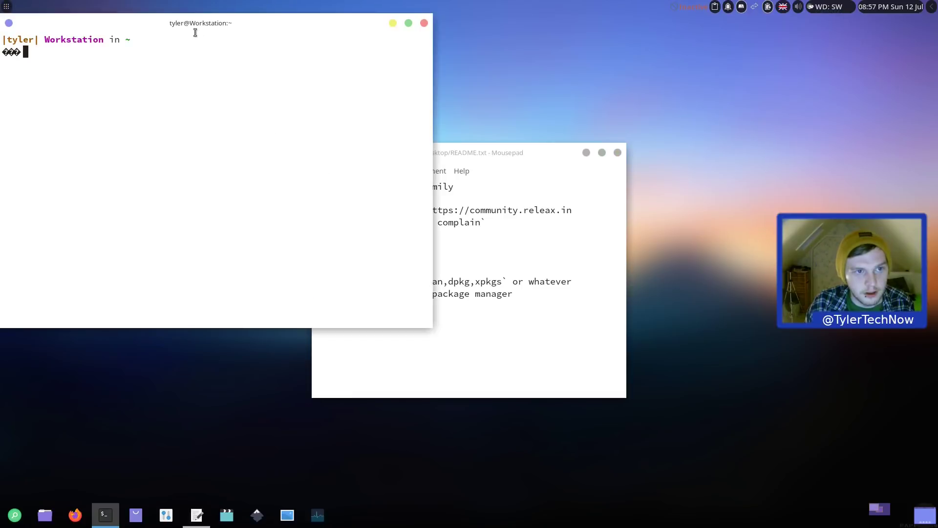
{"action": "left_click_drag", "start_coordinate": [197, 33], "coordinate": [646, 149]}
{"action": "left_click_drag", "start_coordinate": [413, 153], "coordinate": [184, 152]}
Step: Run sys-app to show its usage help and highlight the install and compile shortcuts
{"action": "left_click", "coordinate": [523, 244]}
{"action": "type", "text": "sys"}
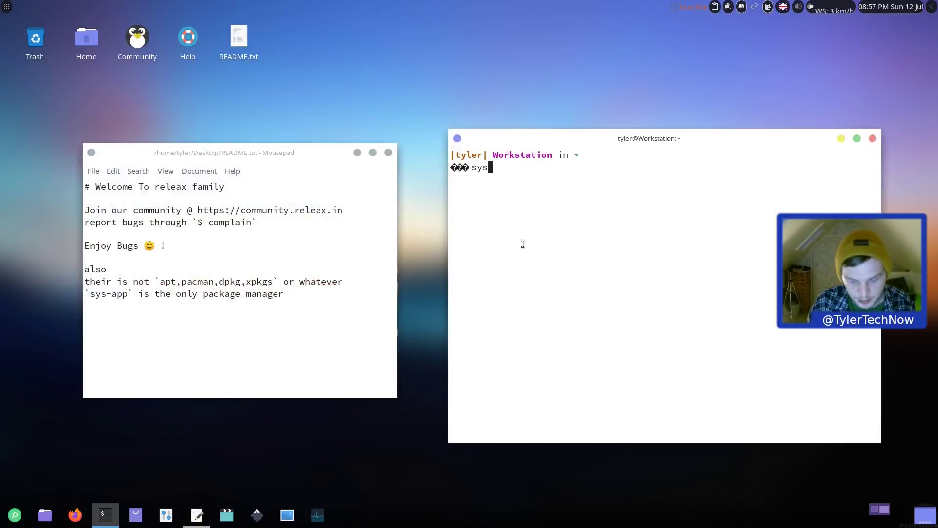
{"action": "type", "text": "-app"}
{"action": "key", "text": "Return"}
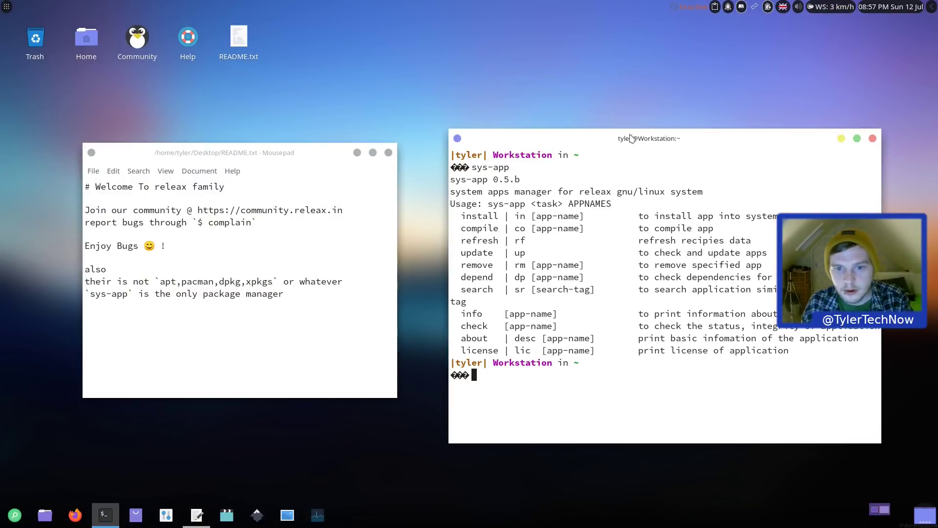
{"action": "left_click_drag", "start_coordinate": [676, 145], "coordinate": [639, 125]}
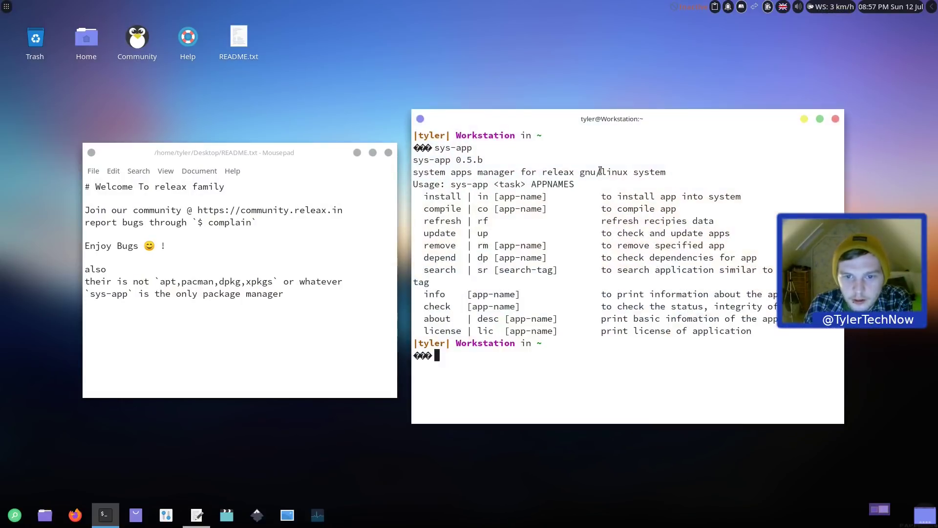
{"action": "left_click_drag", "start_coordinate": [421, 198], "coordinate": [488, 195]}
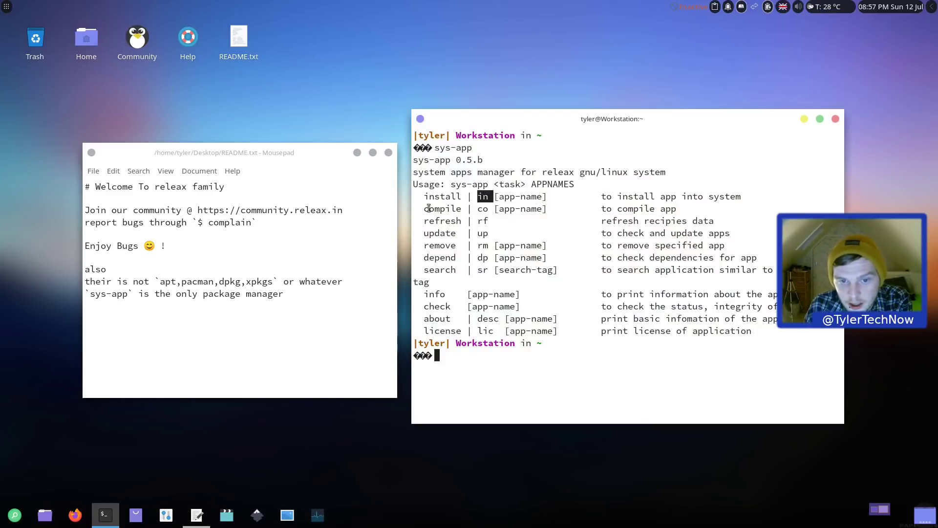
{"action": "left_click_drag", "start_coordinate": [423, 209], "coordinate": [490, 208]}
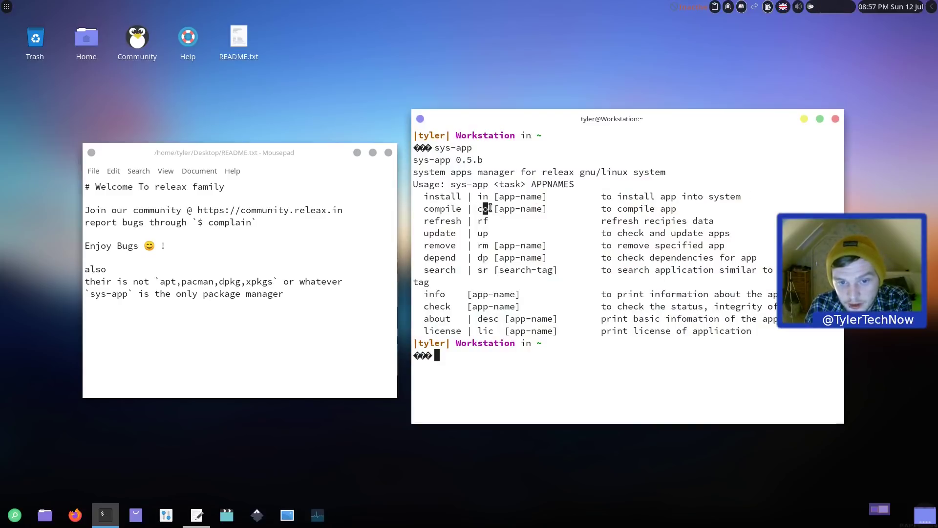
{"action": "left_click", "coordinate": [521, 405]}
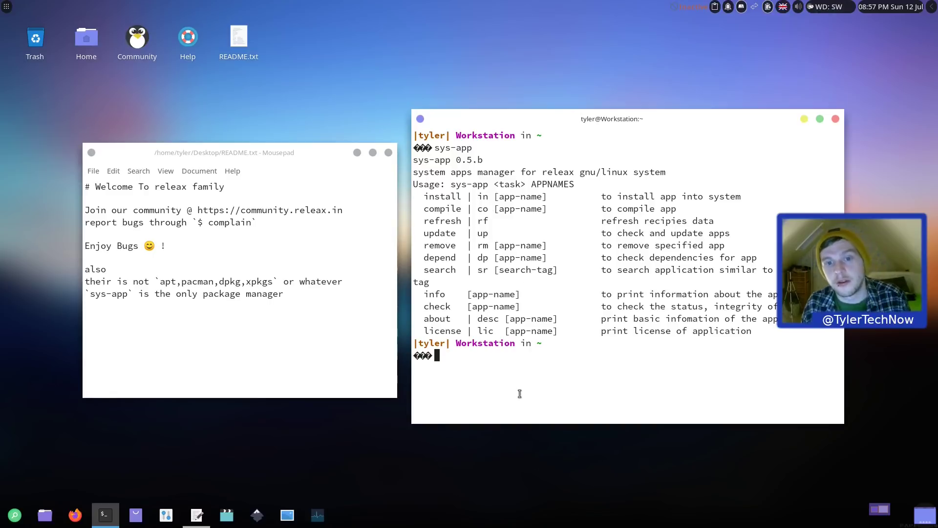
Step: Run 'sys-app up', then rerun it with sudo and enter the account password
{"action": "type", "text": "sys-app up"}
{"action": "key", "text": "Return"}
{"action": "key", "text": "Up"}
{"action": "key", "text": "Left"}
{"action": "key", "text": "Left"}
{"action": "key", "text": "Left"}
{"action": "key", "text": "Left"}
{"action": "key", "text": "Left"}
{"action": "key", "text": "Left"}
{"action": "key", "text": "Left"}
{"action": "key", "text": "Left"}
{"action": "key", "text": "Left"}
{"action": "key", "text": "Left"}
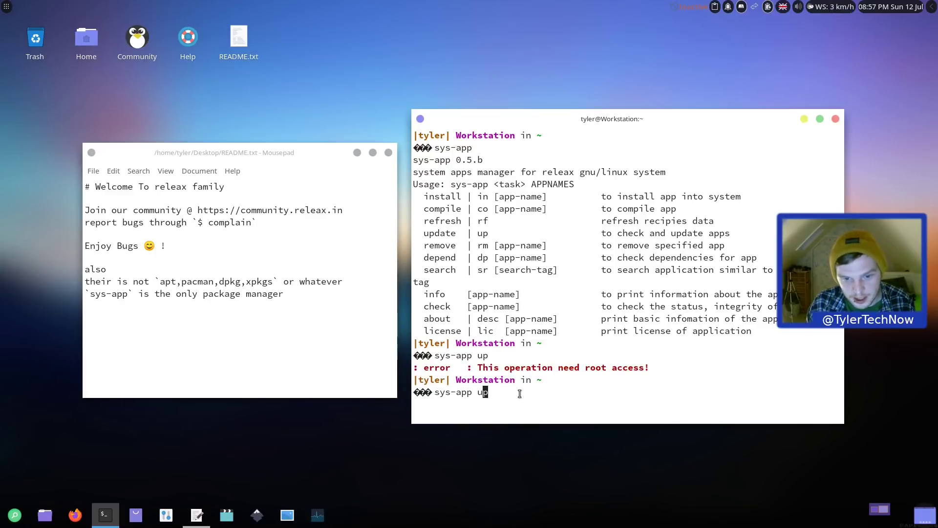
{"action": "type", "text": "sudo"}
{"action": "key", "text": "Return"}
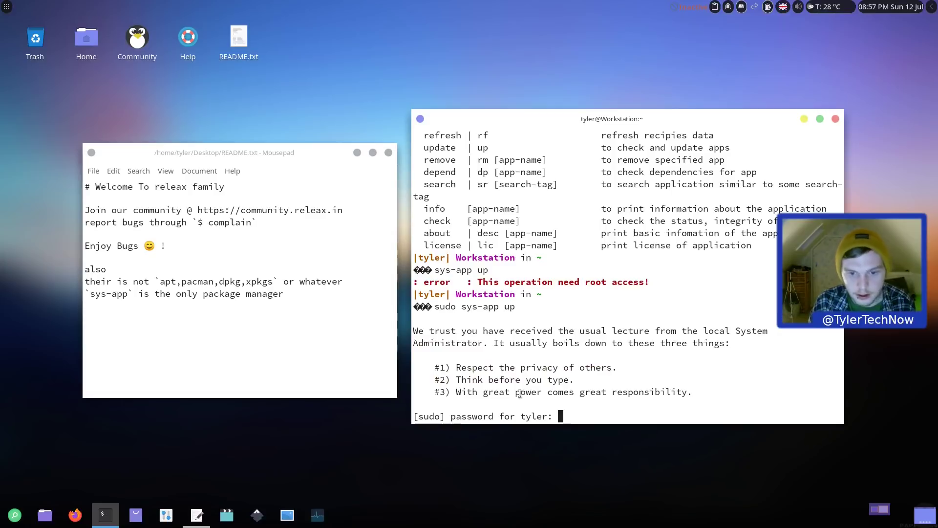
{"action": "key", "text": "Return"}
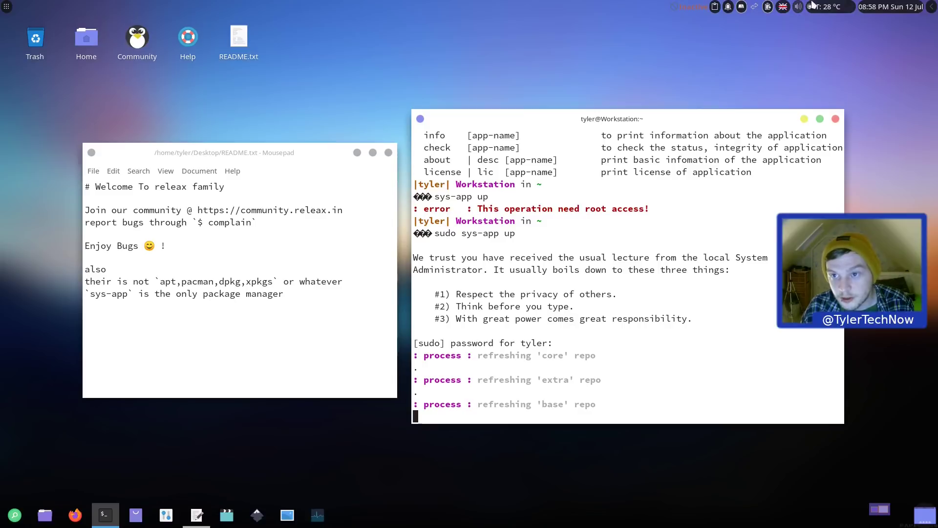
Step: Glance at the weather forecast, then answer y to upgrade the listed apps
{"action": "left_click", "coordinate": [829, 6]}
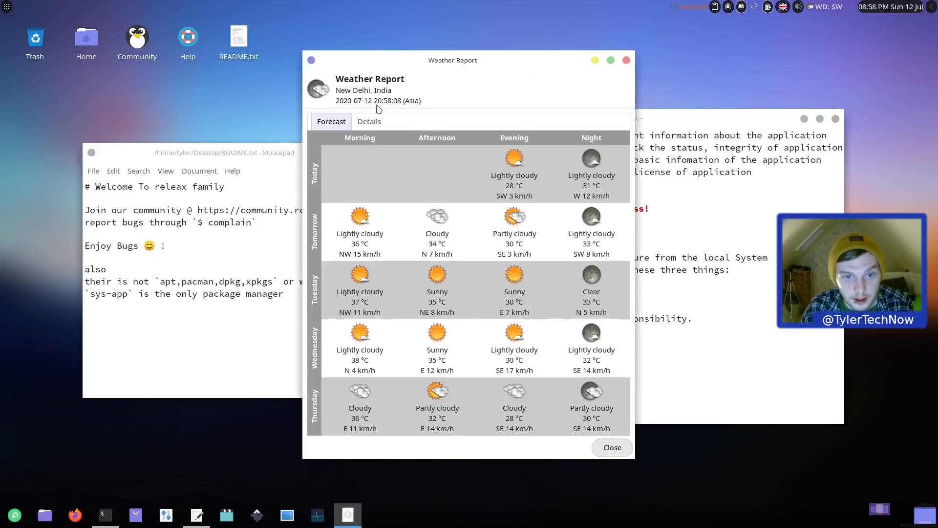
{"action": "left_click", "coordinate": [626, 60]}
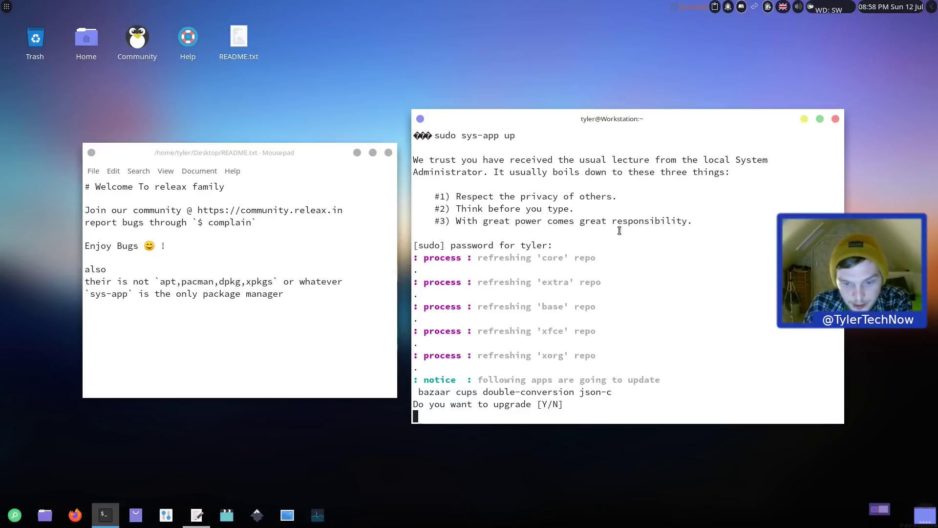
{"action": "type", "text": "y"}
{"action": "key", "text": "Return"}
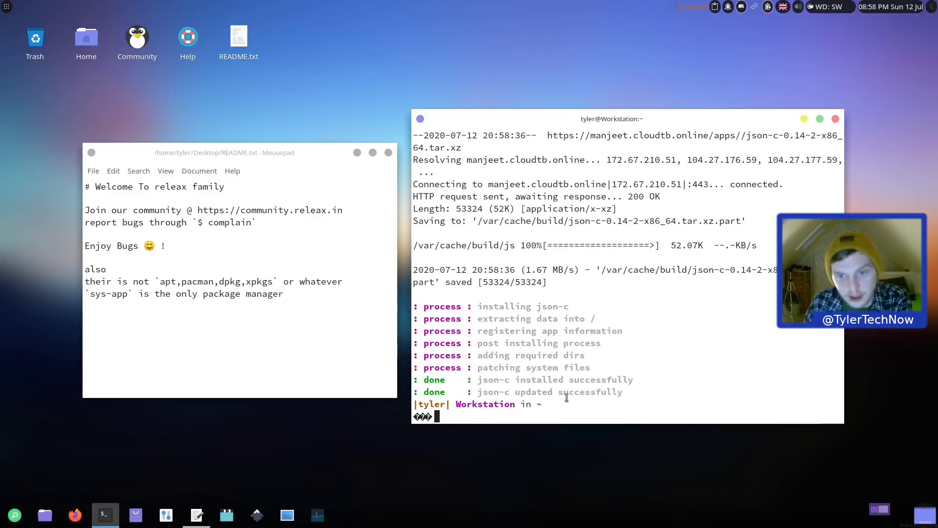
Step: Dismiss the application menu and run htop to check whether it is installed
{"action": "left_click", "coordinate": [6, 6]}
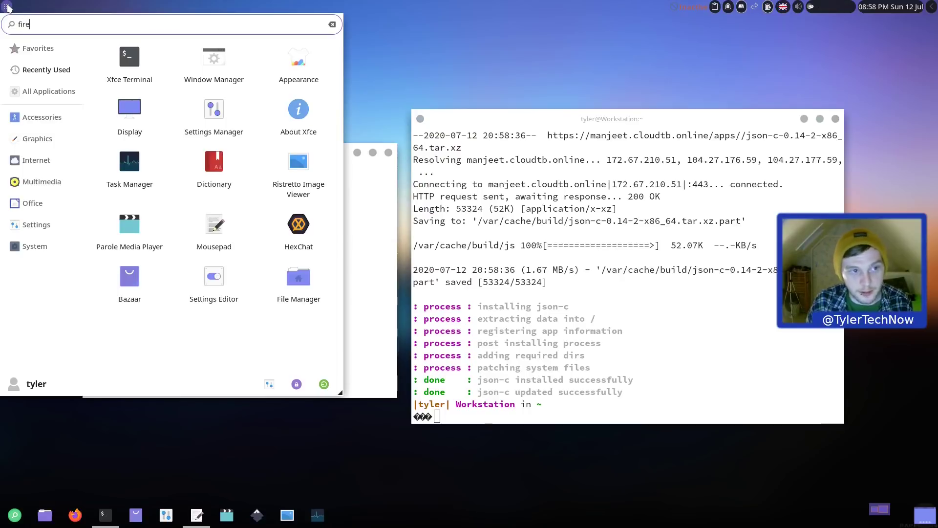
{"action": "key", "text": "BackSpace"}
{"action": "key", "text": "BackSpace"}
{"action": "key", "text": "BackSpace"}
{"action": "key", "text": "BackSpace"}
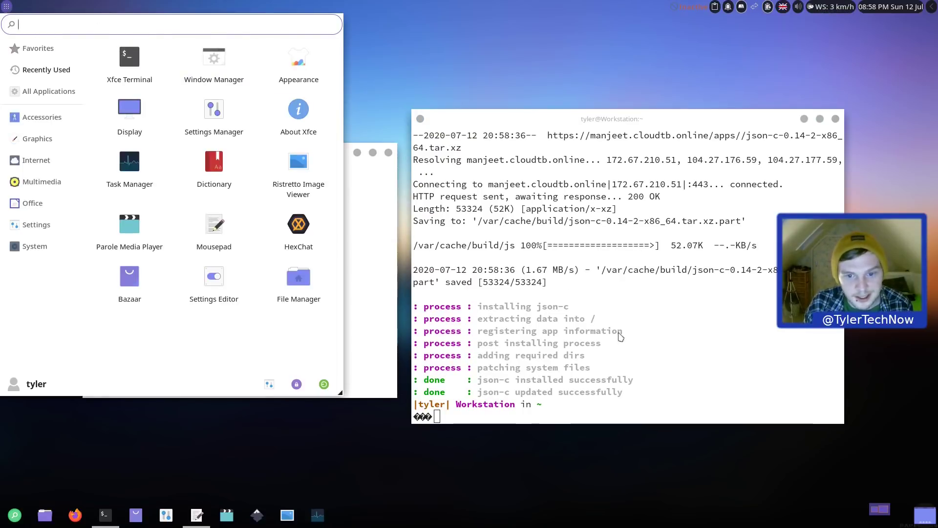
{"action": "left_click", "coordinate": [629, 341]}
{"action": "type", "text": "htop"}
{"action": "key", "text": "Return"}
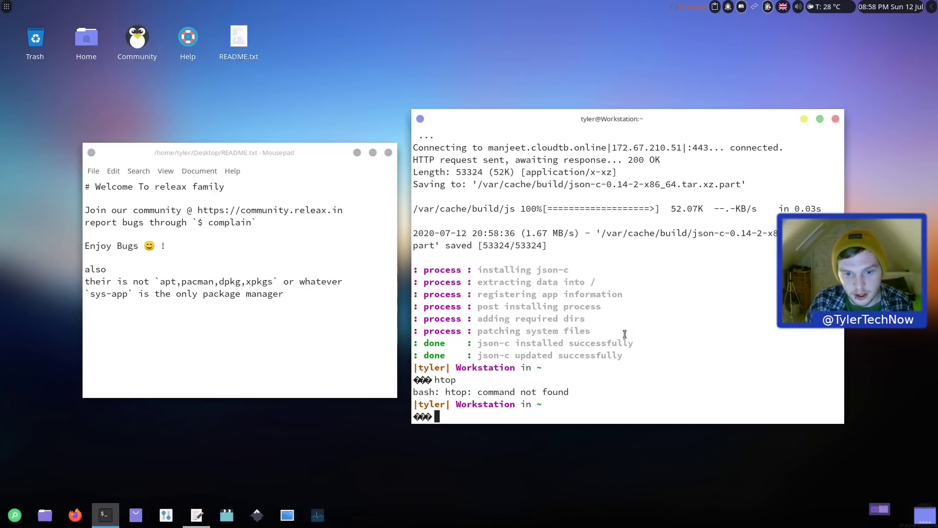
Step: Try 'sudo sys-app in htop', then launch top when no htop app is found
{"action": "type", "text": "sys"}
{"action": "key", "text": "BackSpace"}
{"action": "key", "text": "BackSpace"}
{"action": "key", "text": "BackSpace"}
{"action": "type", "text": "sudo "}
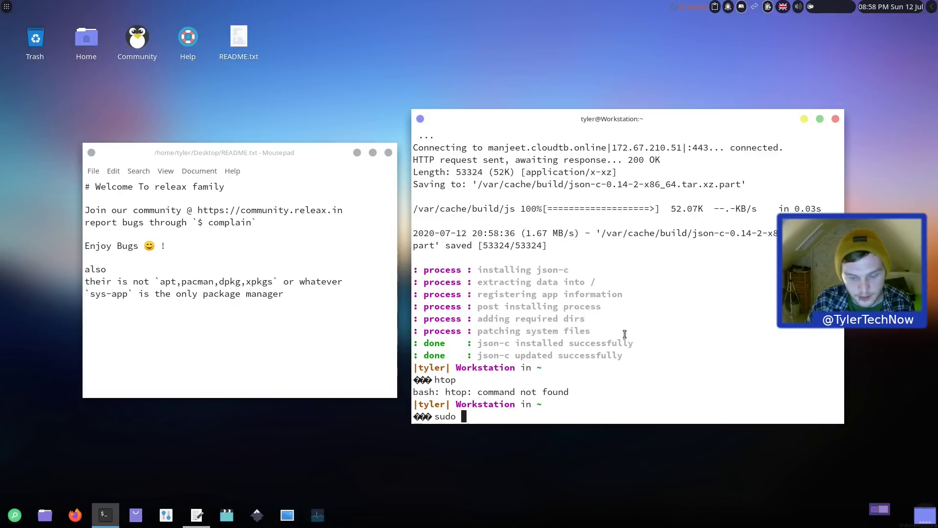
{"action": "type", "text": "sys-app "}
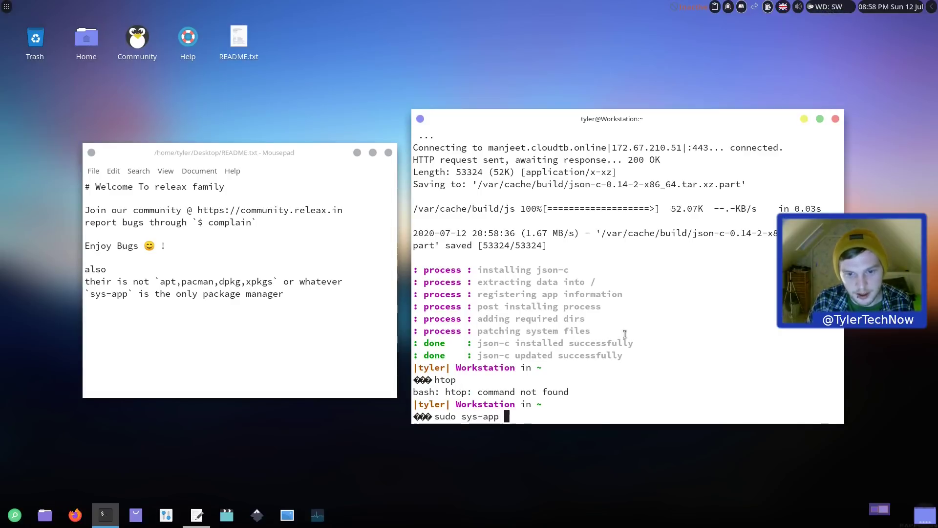
{"action": "type", "text": "in htop"}
{"action": "key", "text": "Return"}
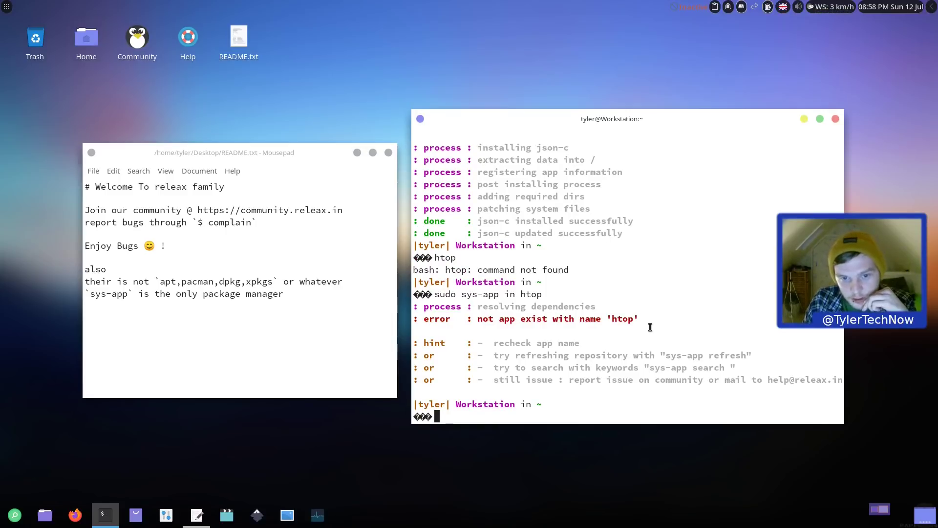
{"action": "type", "text": "top"}
{"action": "key", "text": "Return"}
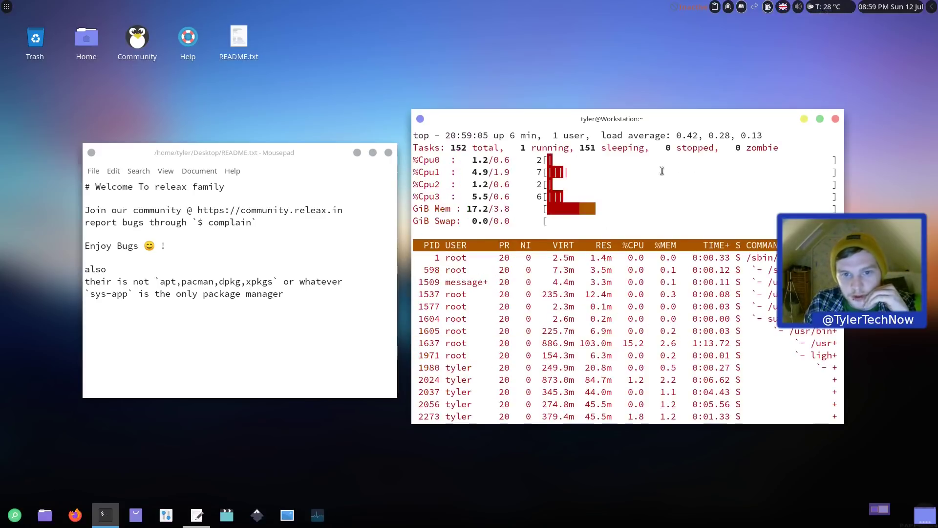
Step: Quit top, run 'sudo sys-app in vim' (already installed), and close the terminal
{"action": "left_click_drag", "start_coordinate": [450, 148], "coordinate": [774, 147]}
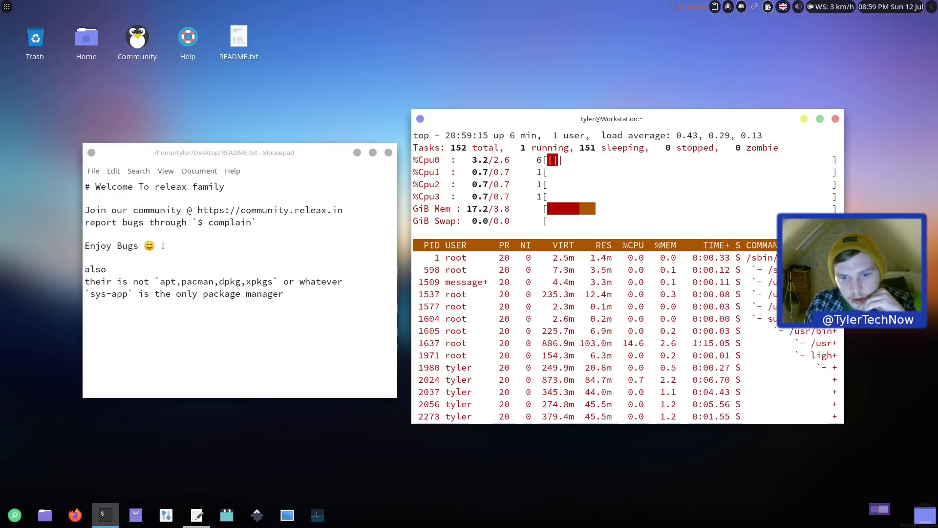
{"action": "scroll", "coordinate": [640, 248], "scroll_direction": "up", "scroll_amount": 2}
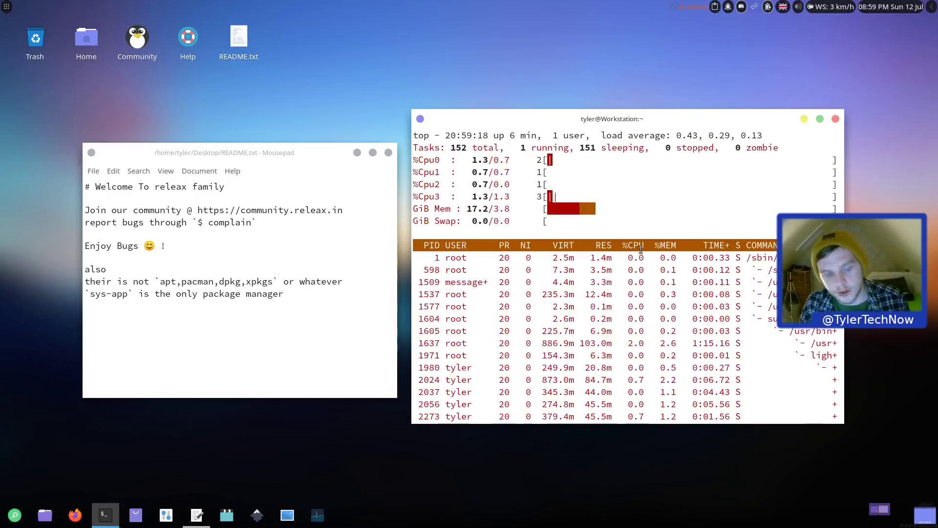
{"action": "type", "text": "q"}
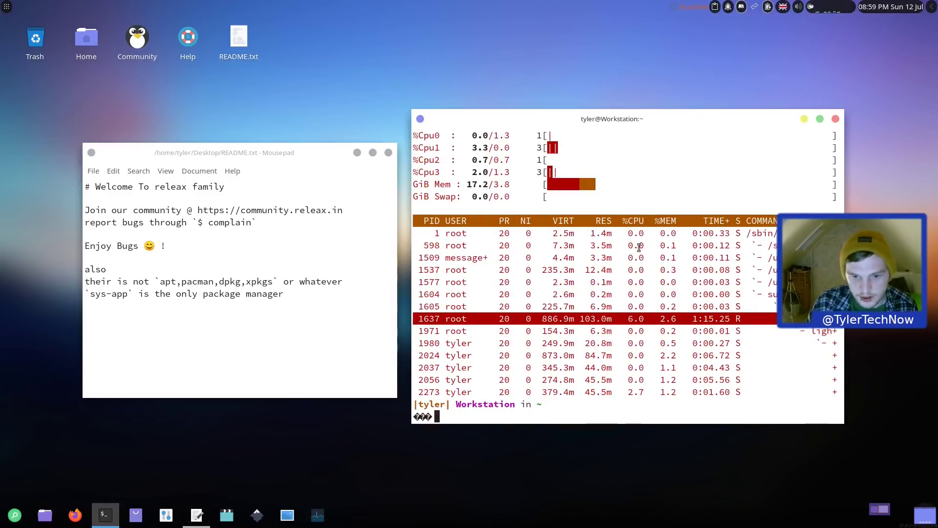
{"action": "type", "text": "sudo sys-app in "}
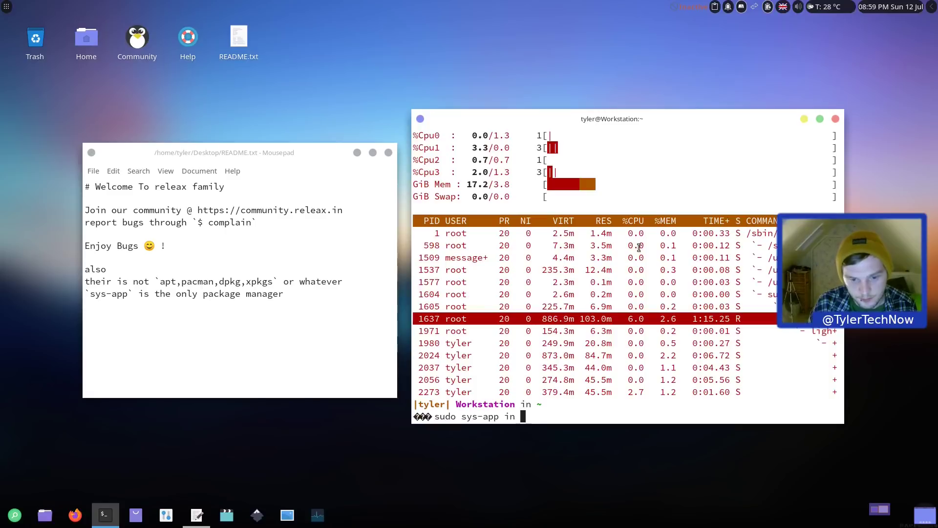
{"action": "type", "text": "vim"}
{"action": "key", "text": "Return"}
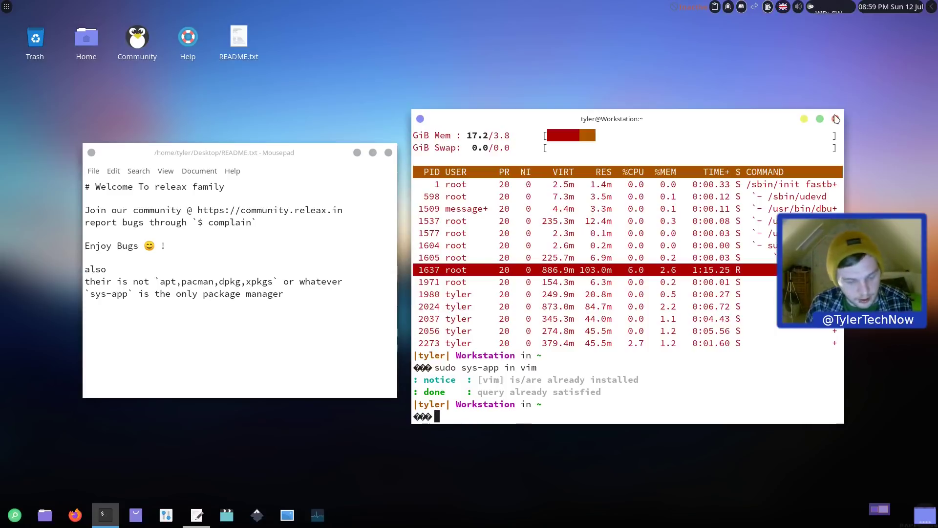
{"action": "type", "text": "exi"}
{"action": "left_click", "coordinate": [836, 119]}
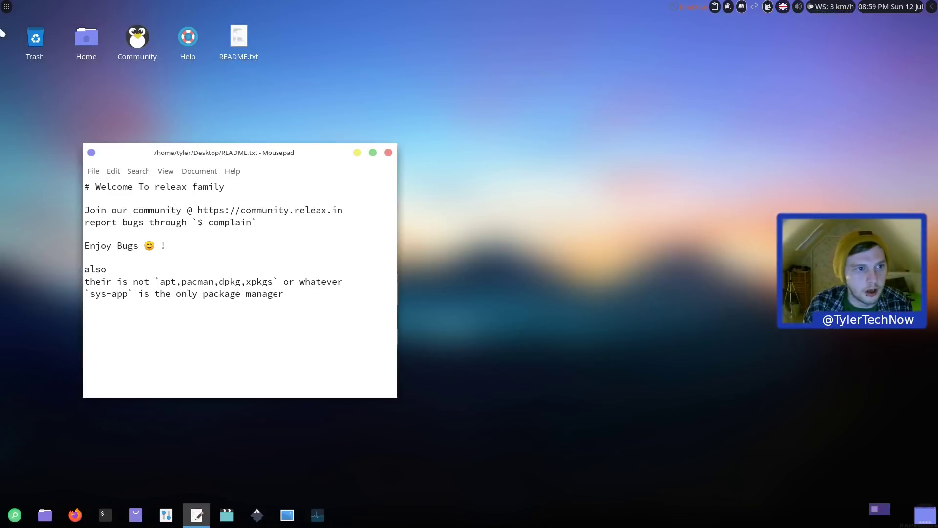
Step: Browse the Accessories category, then open the application finder collapsed to its search bar
{"action": "left_click", "coordinate": [6, 6]}
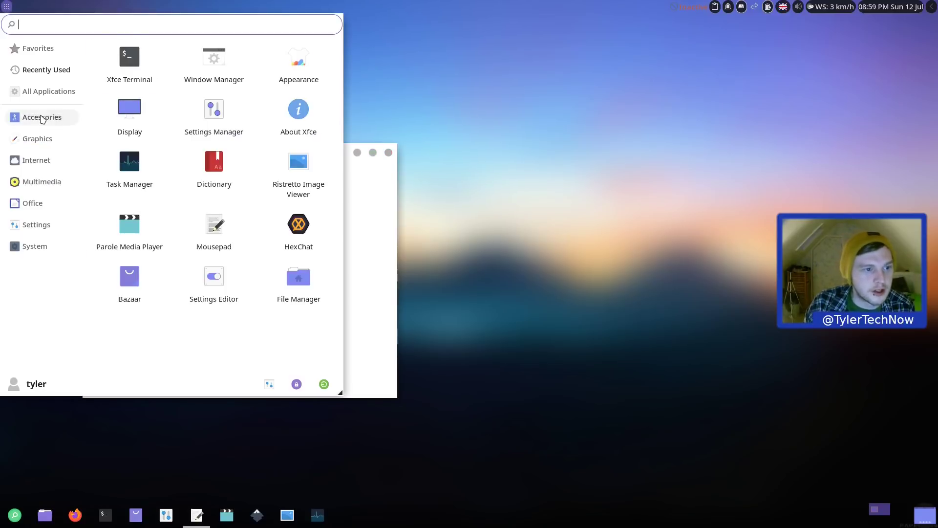
{"action": "left_click", "coordinate": [42, 117]}
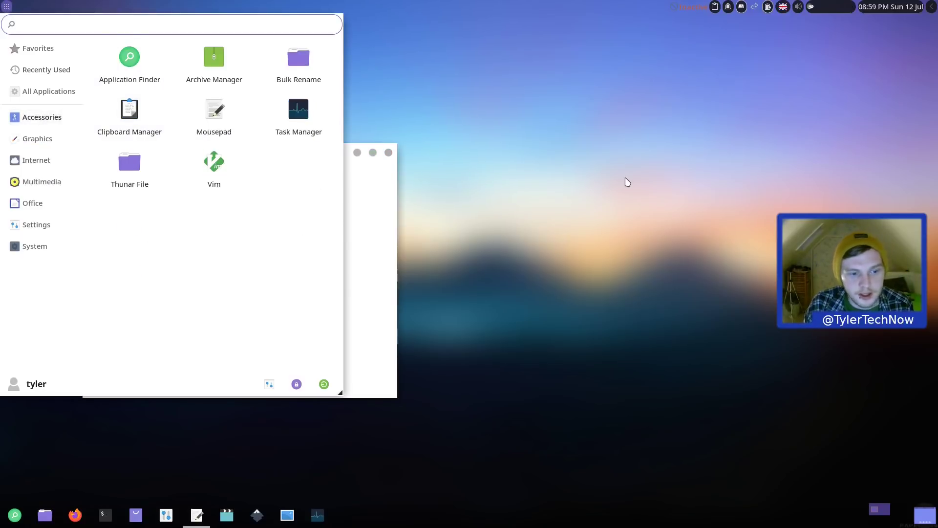
{"action": "left_click", "coordinate": [626, 182]}
{"action": "left_click", "coordinate": [14, 518]}
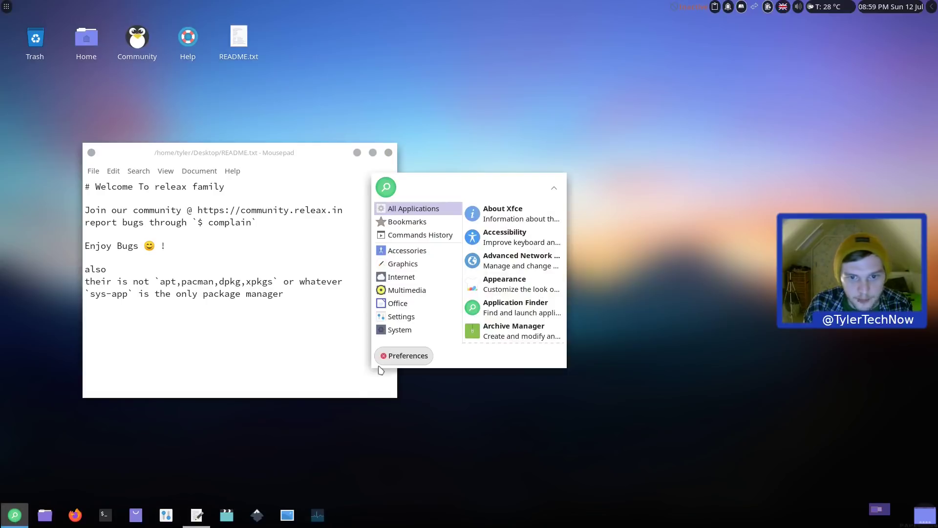
{"action": "left_click", "coordinate": [555, 191]}
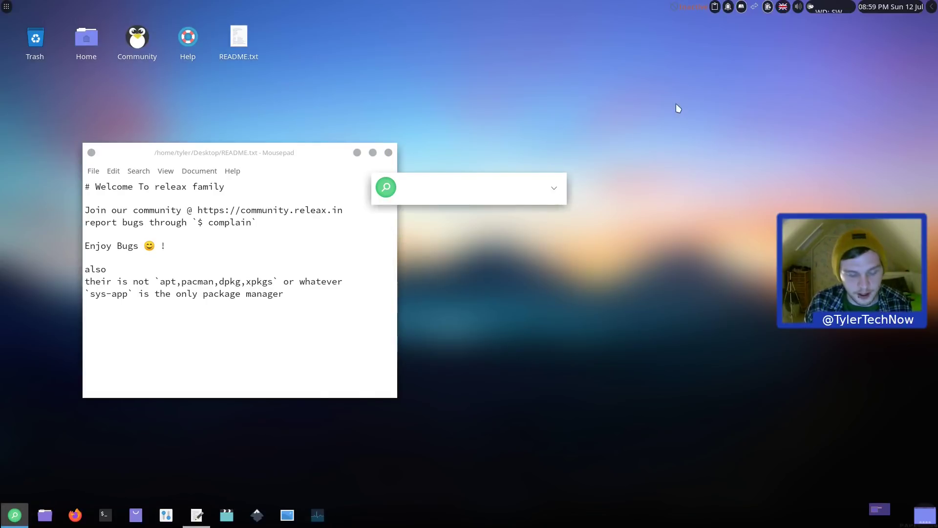
Step: Launch Thunar by searching 'thun', close it, and reopen the application finder
{"action": "type", "text": "thunar"}
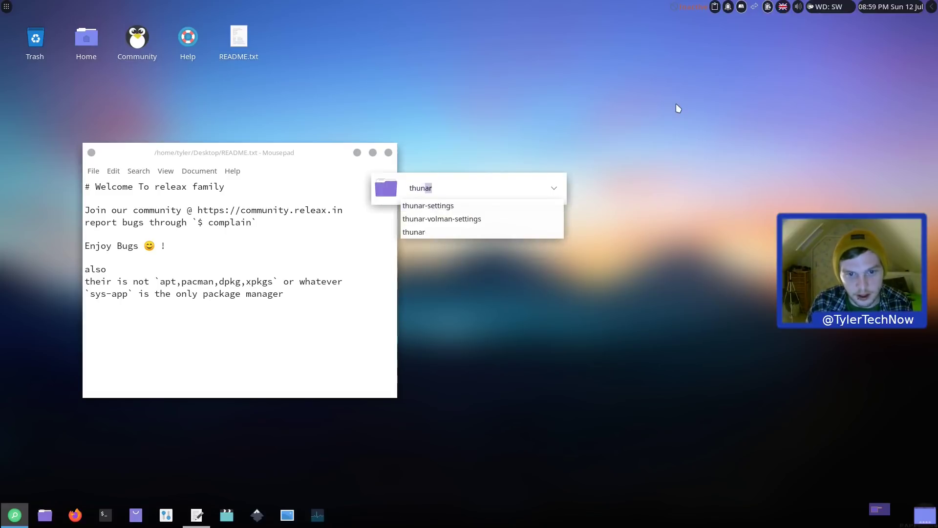
{"action": "key", "text": "Return"}
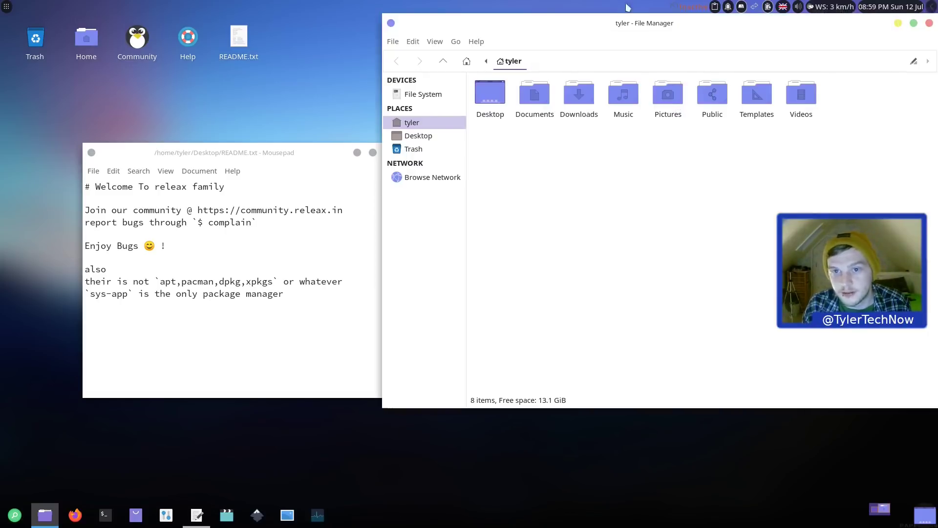
{"action": "left_click_drag", "start_coordinate": [640, 25], "coordinate": [462, 64]}
{"action": "left_click", "coordinate": [749, 62]}
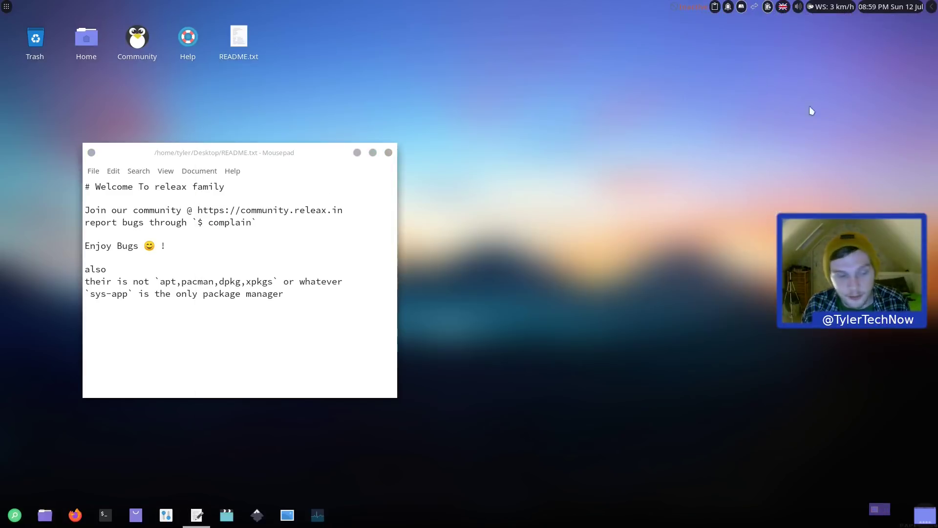
{"action": "left_click", "coordinate": [14, 515]}
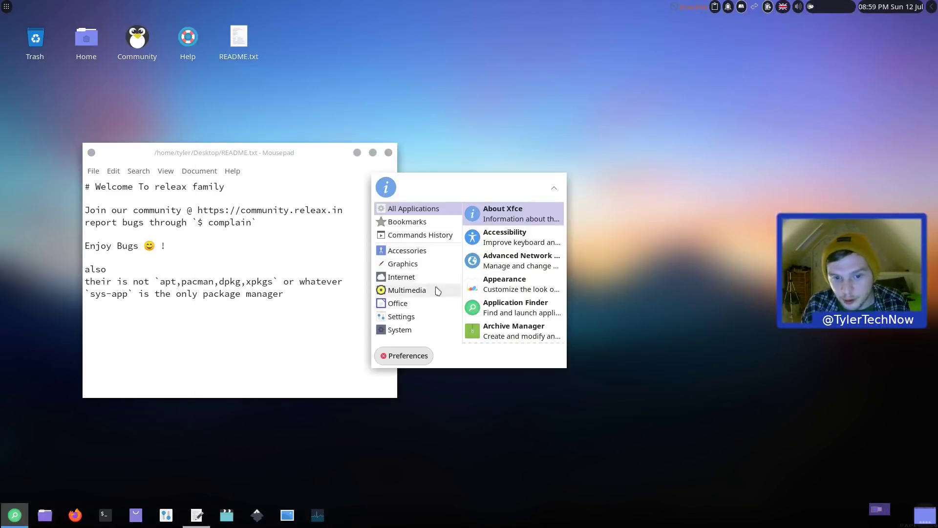
Step: Go through the application finder preferences and custom actions, then dismiss the finder
{"action": "left_click", "coordinate": [554, 188]}
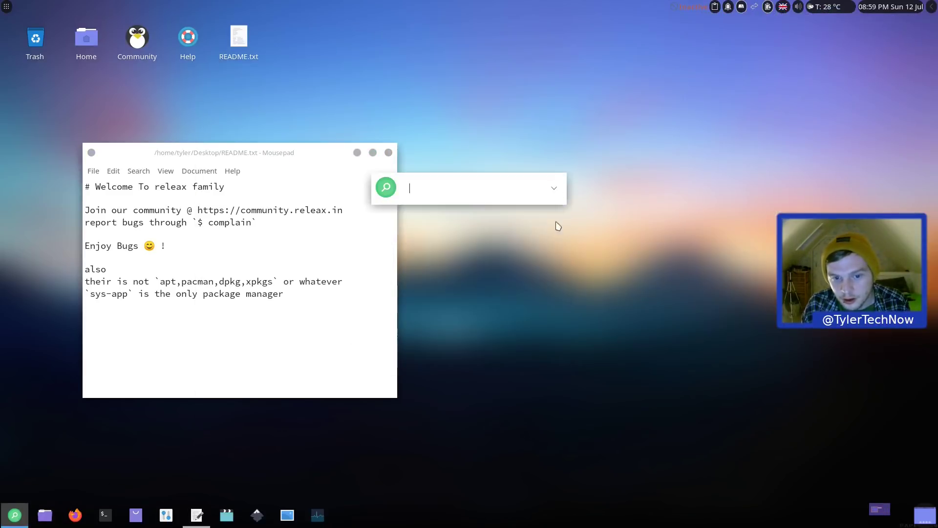
{"action": "left_click", "coordinate": [554, 188]}
{"action": "left_click", "coordinate": [419, 356]}
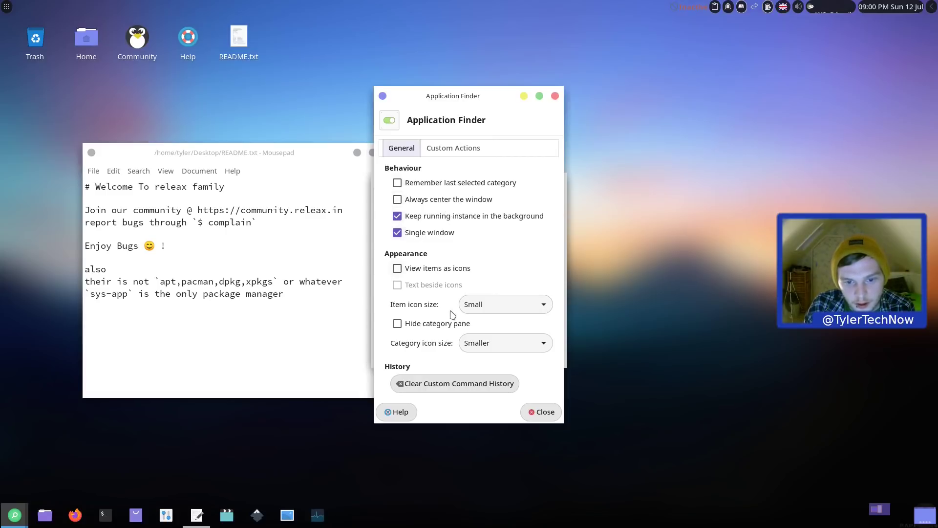
{"action": "left_click", "coordinate": [474, 150]}
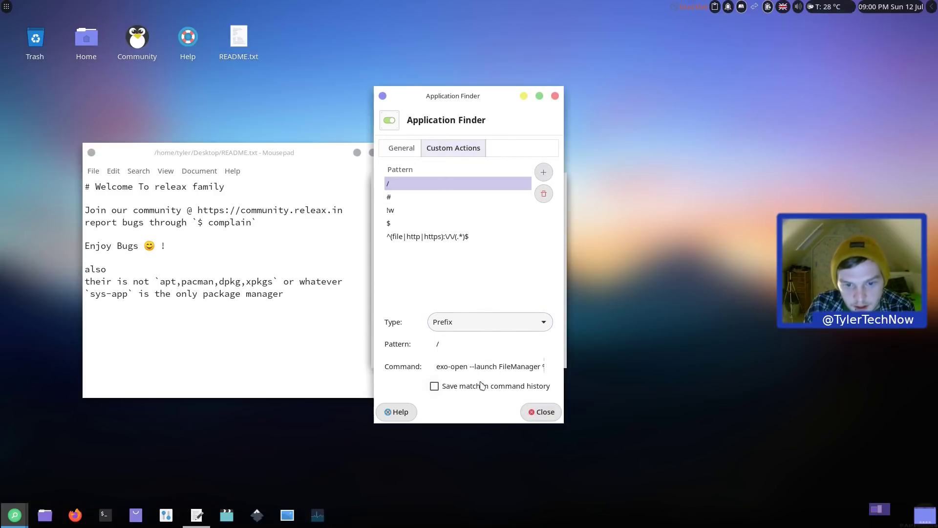
{"action": "left_click", "coordinate": [401, 148]}
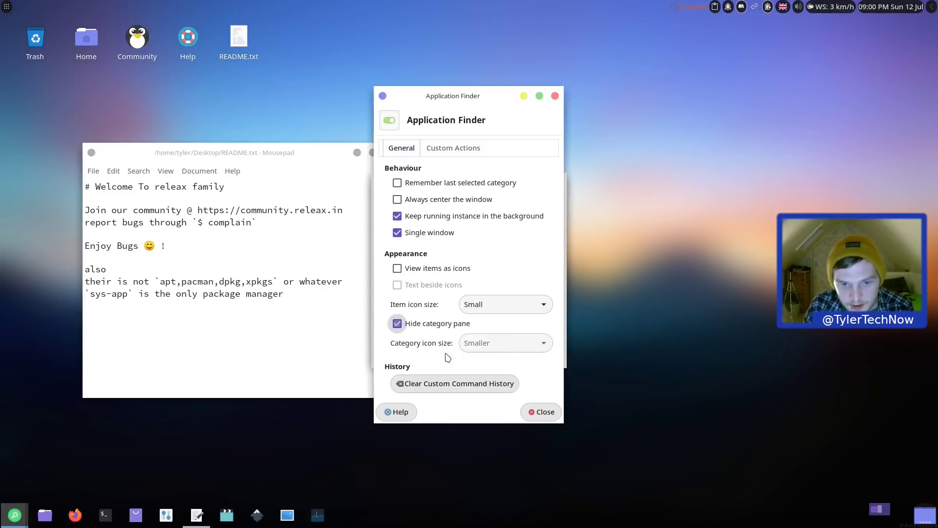
{"action": "left_click", "coordinate": [540, 412]}
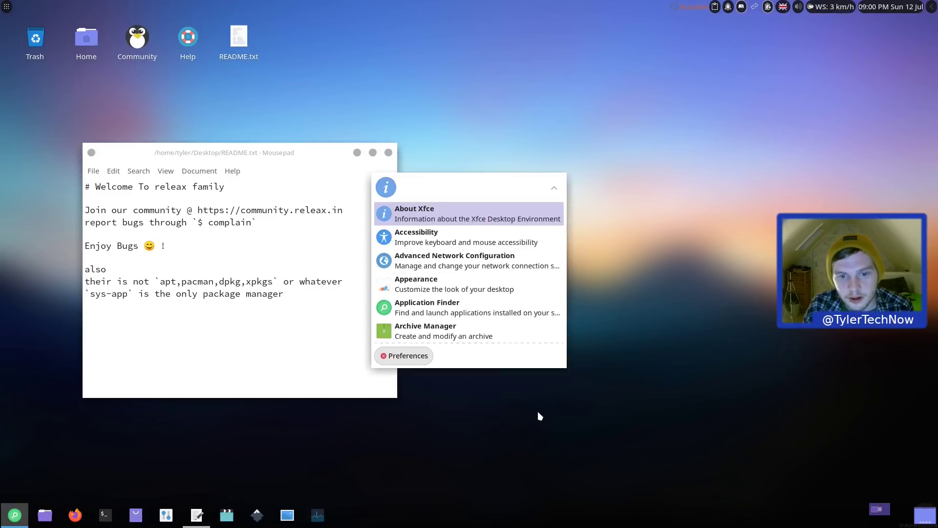
{"action": "left_click", "coordinate": [556, 190]}
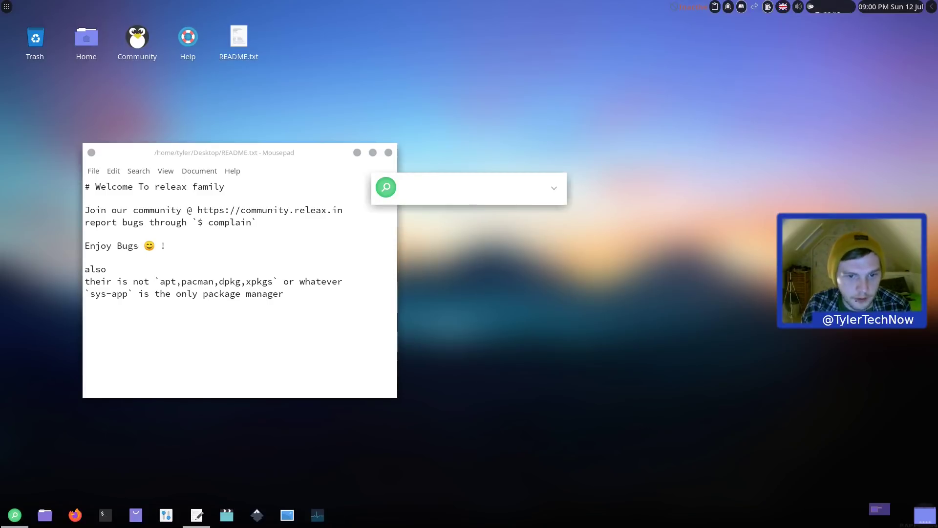
{"action": "key", "text": "Escape"}
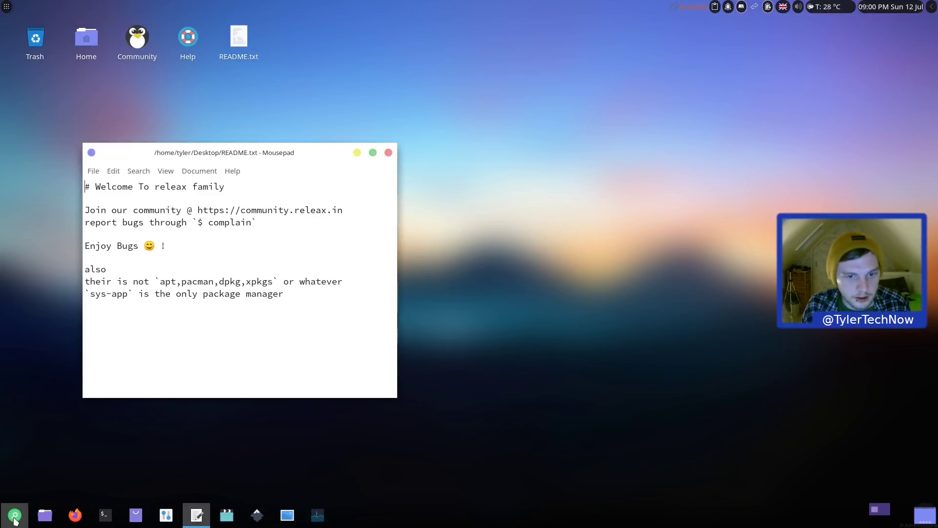
Step: Reopen the application finder to check its app list, dismiss it, and close the README window
{"action": "left_click", "coordinate": [15, 517]}
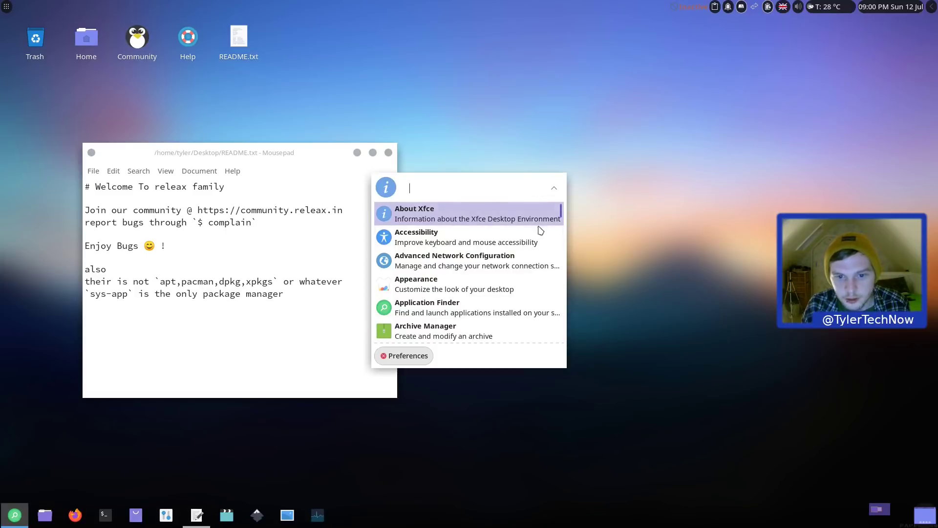
{"action": "scroll", "coordinate": [535, 240], "scroll_direction": "down", "scroll_amount": 3}
{"action": "left_click", "coordinate": [555, 188]}
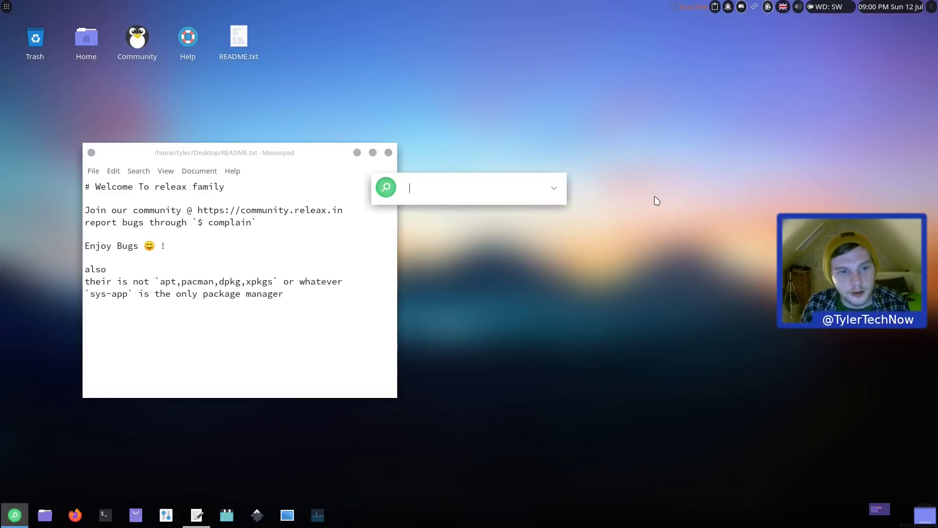
{"action": "key", "text": "Escape"}
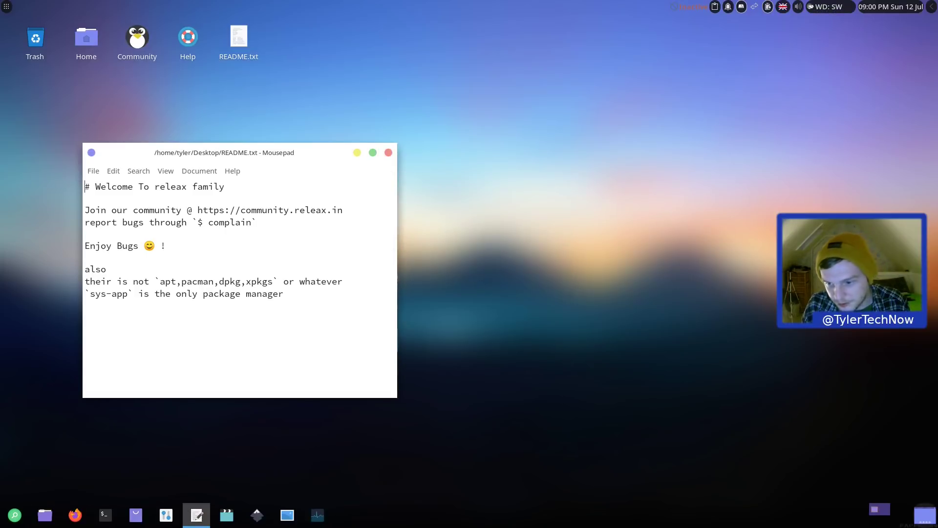
{"action": "left_click", "coordinate": [389, 153]}
Step: Open a new blank Mousepad document from the Accessories applications
{"action": "left_click", "coordinate": [6, 7]}
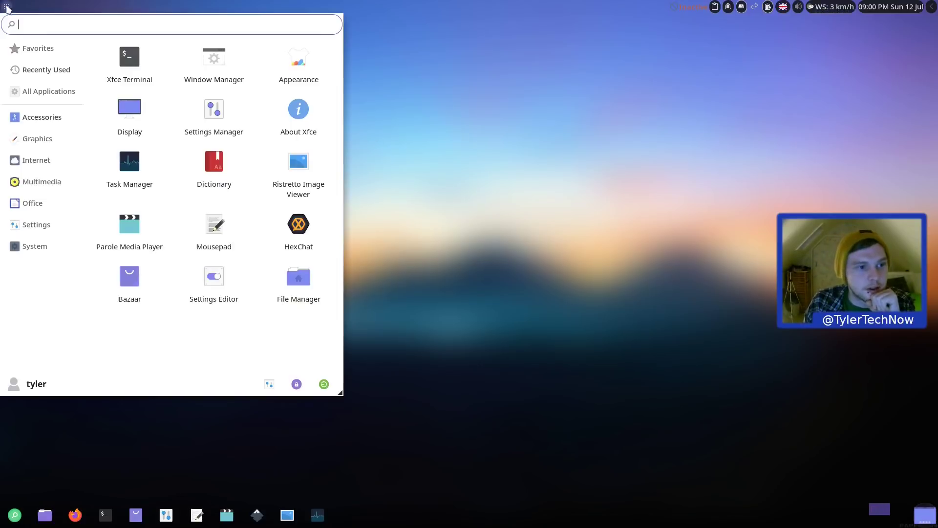
{"action": "left_click", "coordinate": [44, 119]}
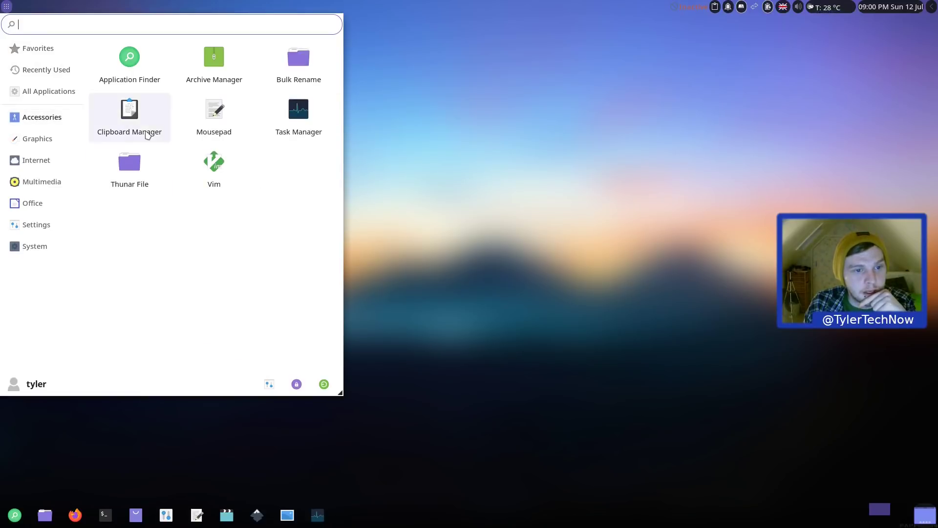
{"action": "left_click", "coordinate": [214, 118]}
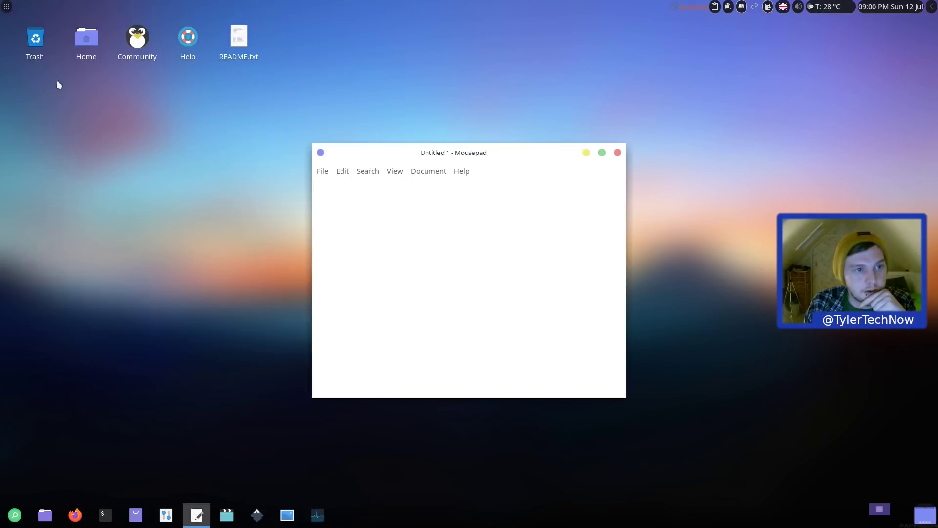
Step: Browse the Graphics and Internet categories, then list the System apps (Bazaar, GParted, Task Manager)
{"action": "left_click", "coordinate": [6, 7]}
{"action": "left_click", "coordinate": [38, 139]}
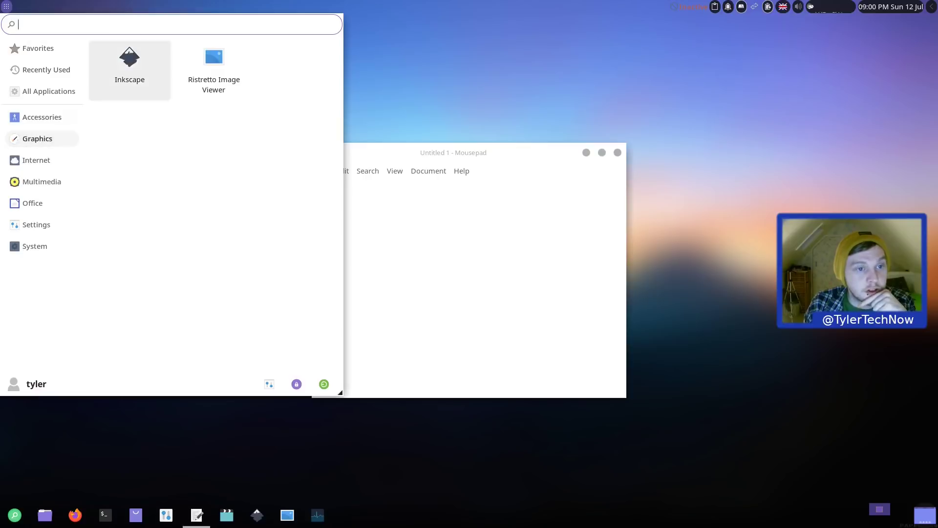
{"action": "left_click", "coordinate": [49, 166]}
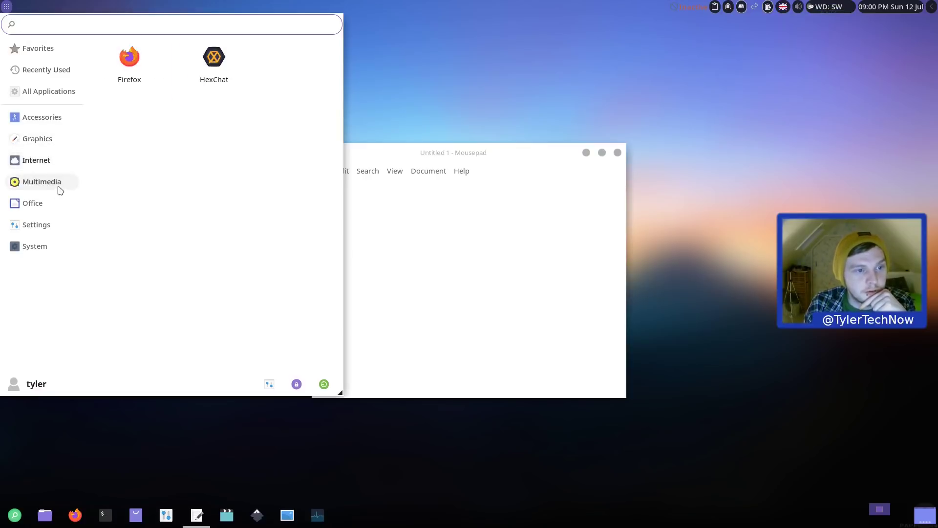
{"action": "mouse_move", "coordinate": [53, 191]}
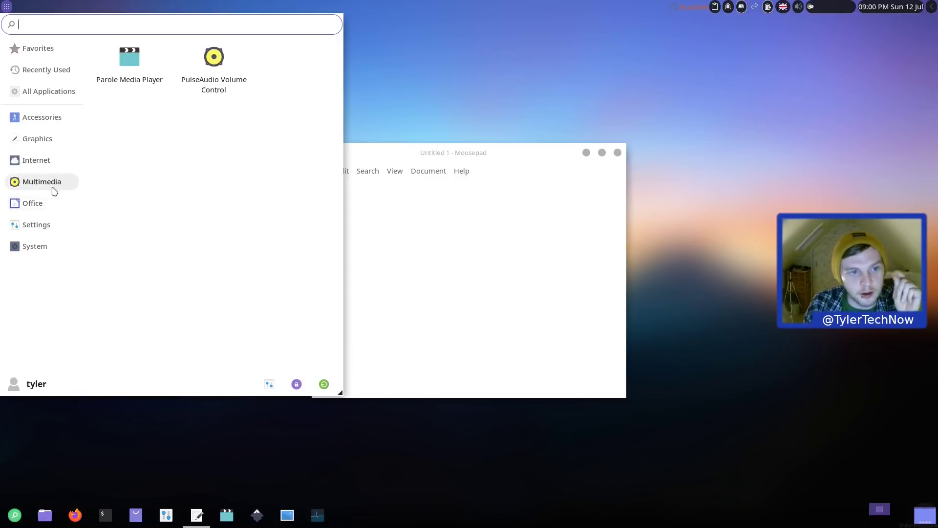
{"action": "mouse_move", "coordinate": [46, 213]}
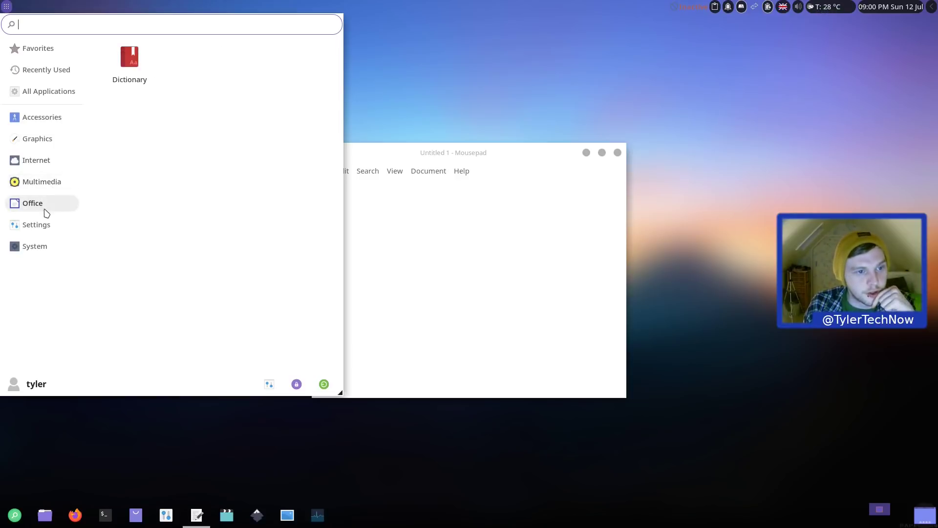
{"action": "mouse_move", "coordinate": [47, 230]}
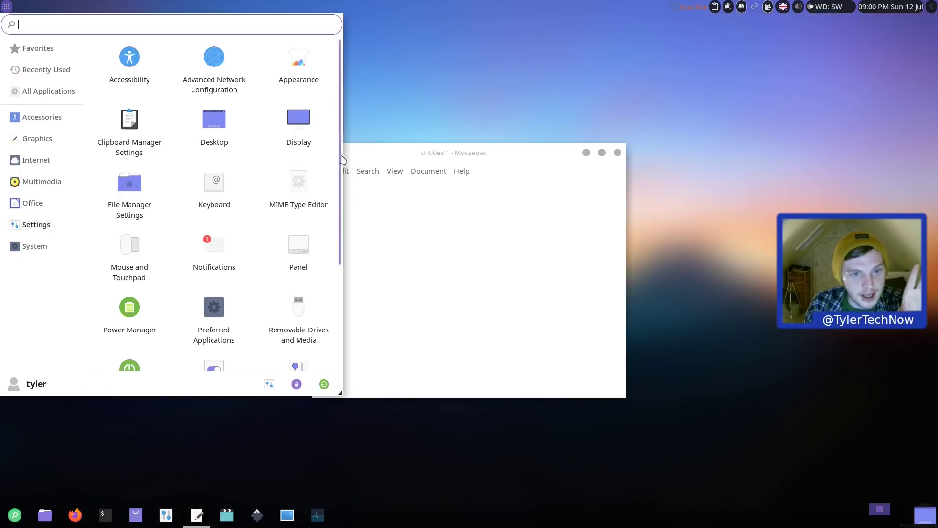
{"action": "scroll", "coordinate": [219, 108], "scroll_direction": "down", "scroll_amount": 3}
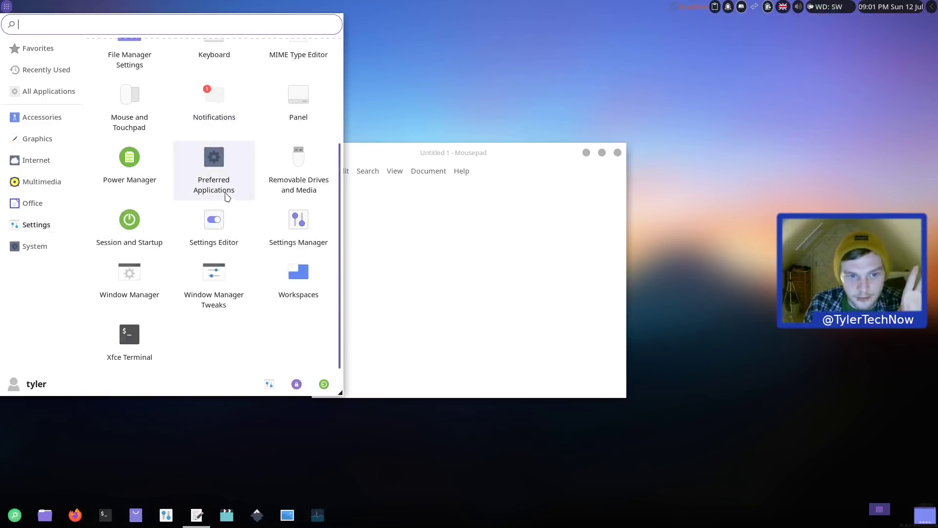
{"action": "scroll", "coordinate": [227, 198], "scroll_direction": "up", "scroll_amount": 3}
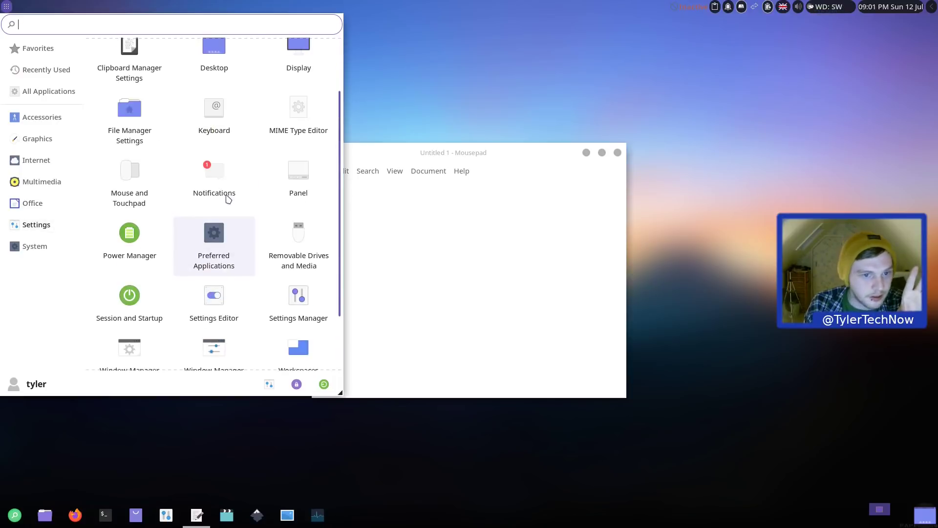
{"action": "left_click", "coordinate": [41, 248]}
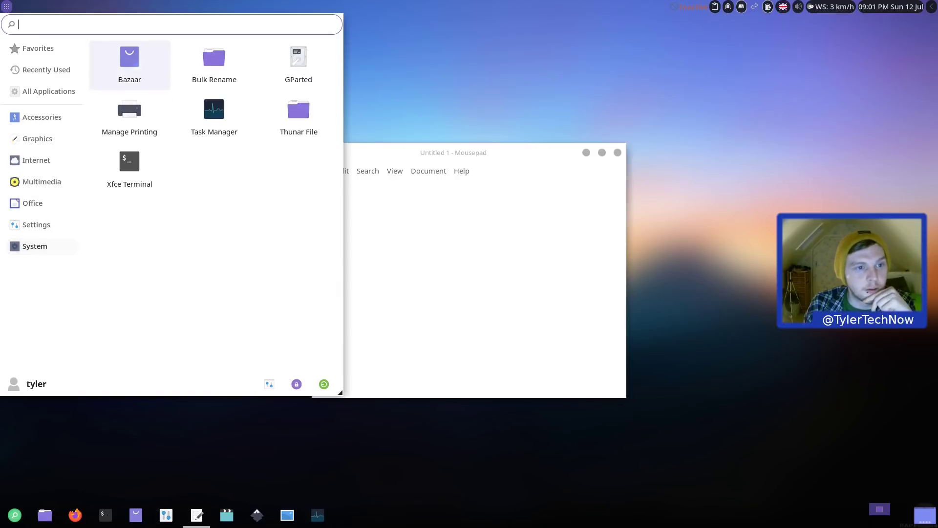
Step: Launch Bazaar, authorise it with the password, and reposition its window
{"action": "left_click", "coordinate": [141, 68]}
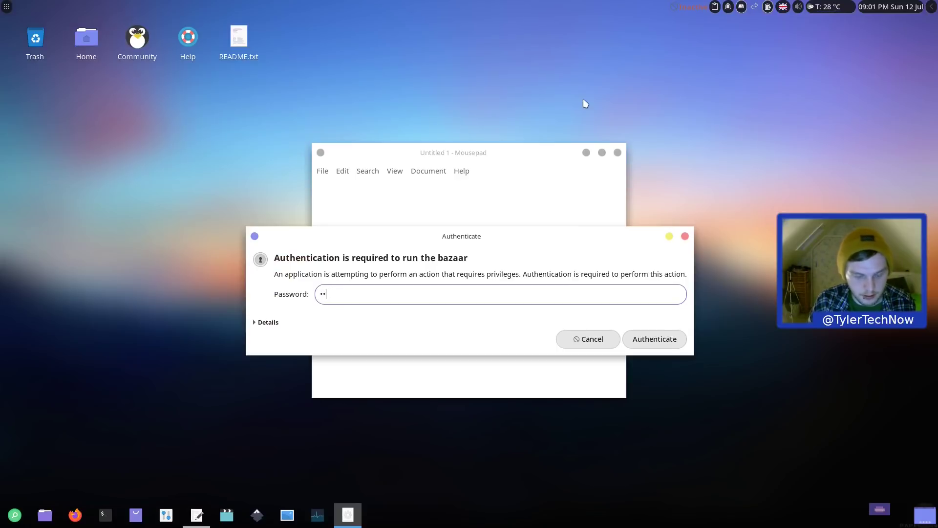
{"action": "key", "text": "Return"}
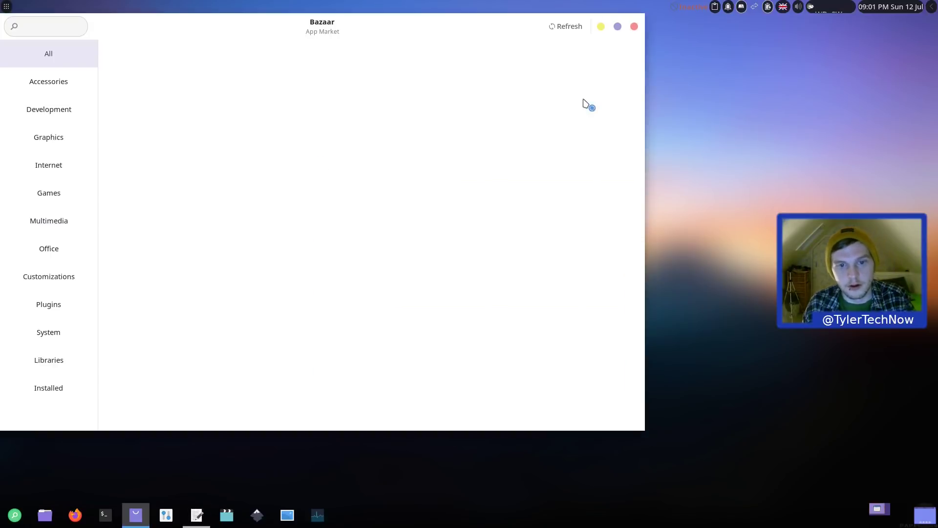
{"action": "left_click_drag", "start_coordinate": [338, 19], "coordinate": [499, 36]}
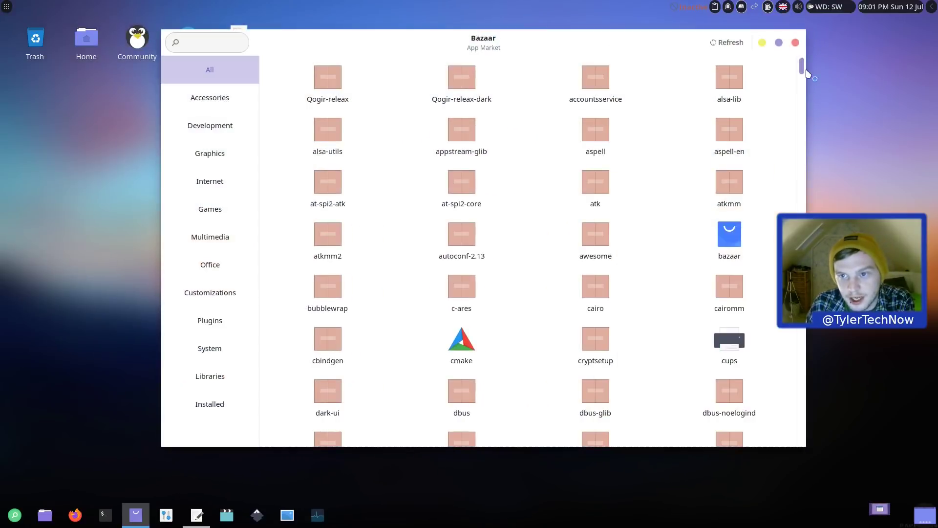
{"action": "left_click_drag", "start_coordinate": [802, 71], "coordinate": [803, 93]}
Step: Install neofetch from Bazaar's Customizations packages
{"action": "left_click", "coordinate": [229, 269]}
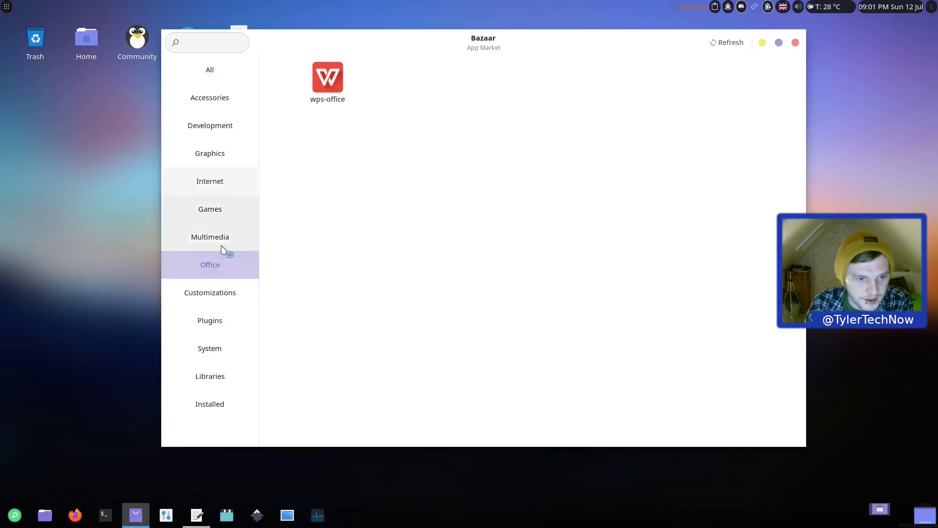
{"action": "left_click", "coordinate": [231, 299]}
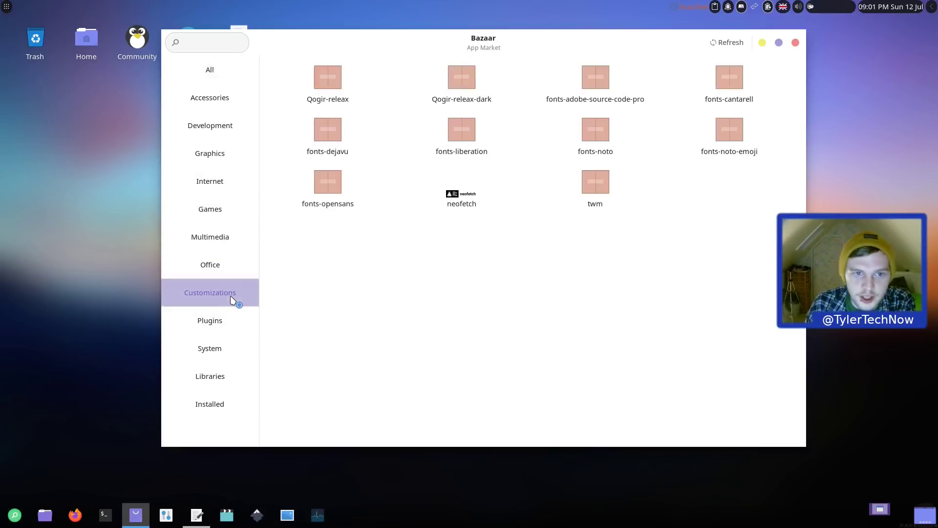
{"action": "left_click", "coordinate": [454, 198]}
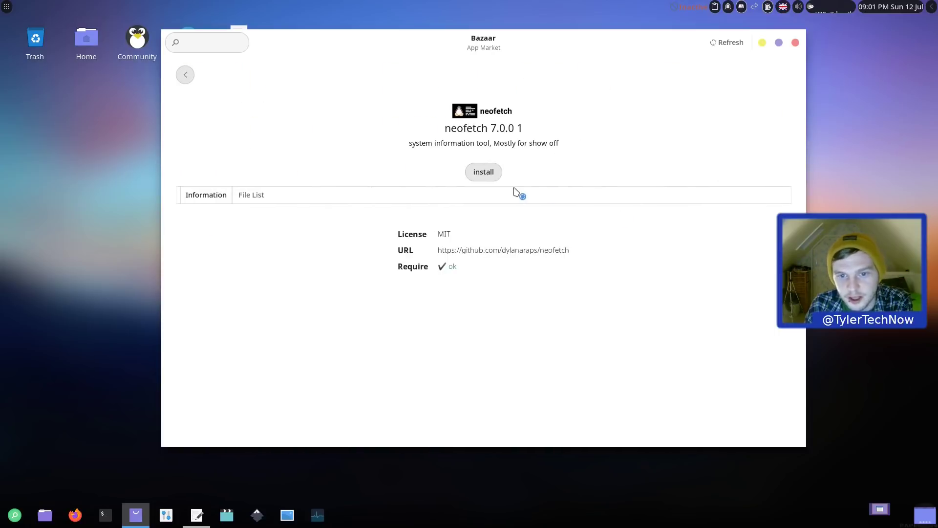
{"action": "left_click", "coordinate": [486, 173]}
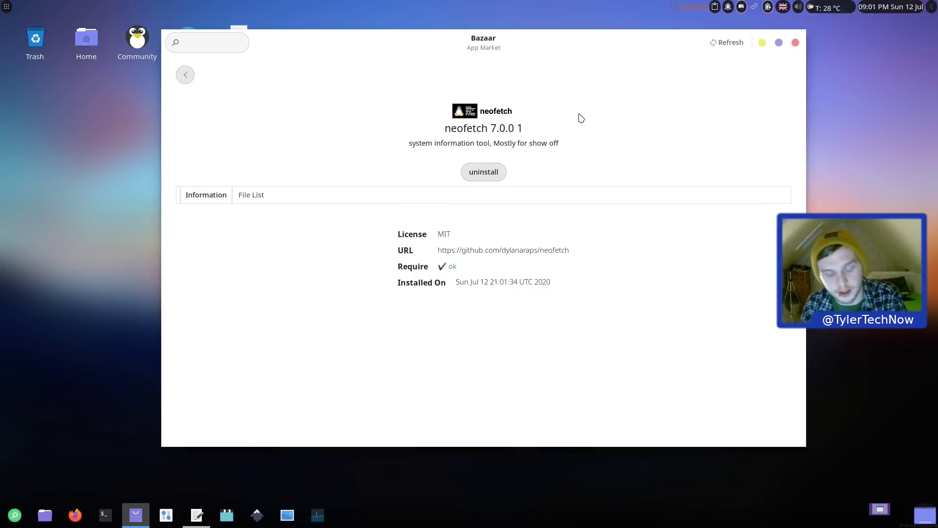
Step: Run neofetch in a new terminal to verify the install, then close the terminal
{"action": "key", "text": "ctrl+alt+t"}
{"action": "type", "text": "neofetch"}
{"action": "key", "text": "Return"}
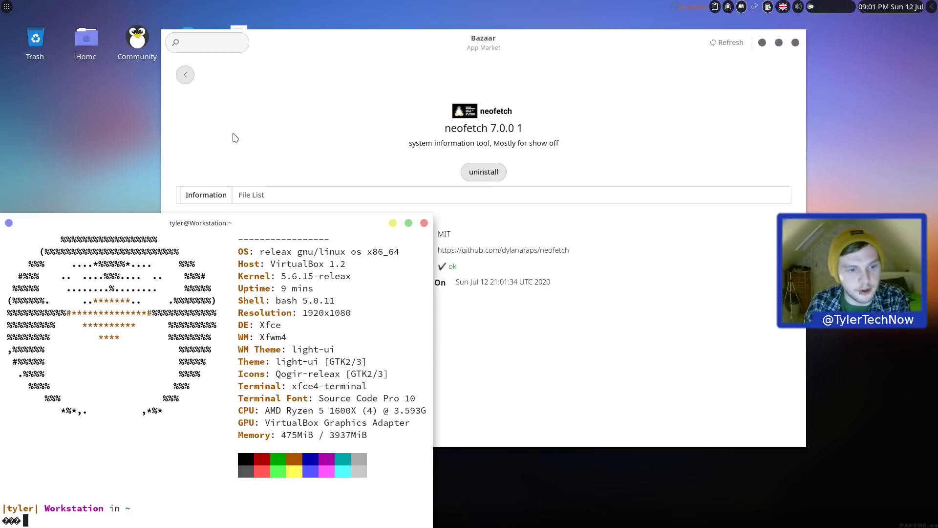
{"action": "left_click_drag", "start_coordinate": [183, 231], "coordinate": [383, 120]}
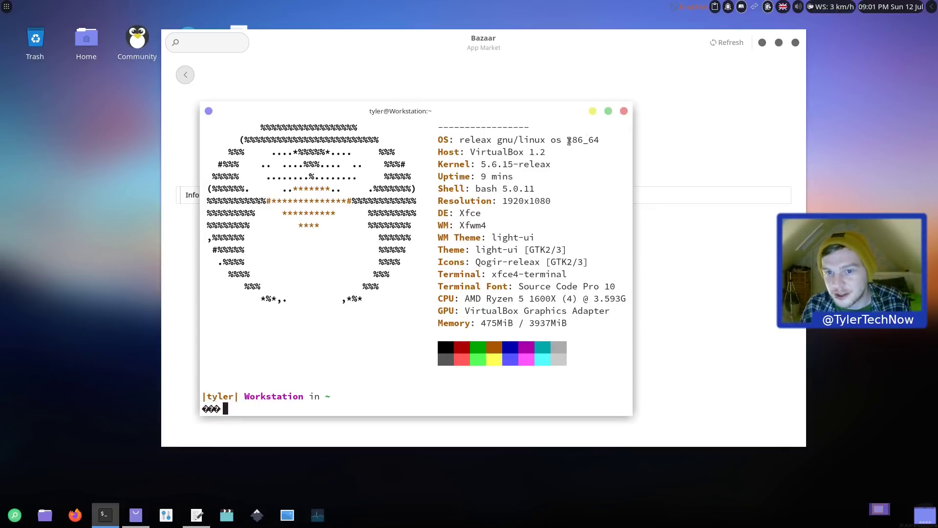
{"action": "left_click", "coordinate": [624, 111]}
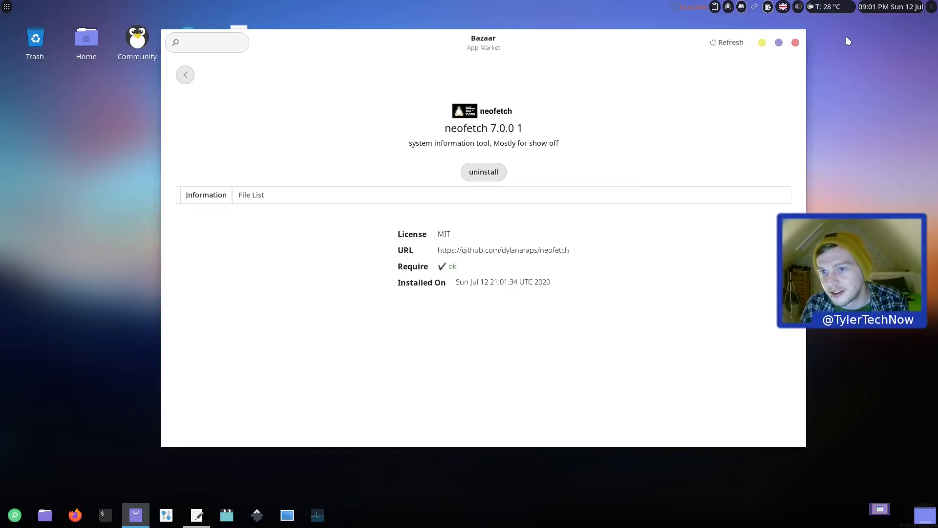
Step: Refresh Bazaar's package list, then install gimp 2.10.20 from the Graphics category
{"action": "left_click", "coordinate": [726, 43]}
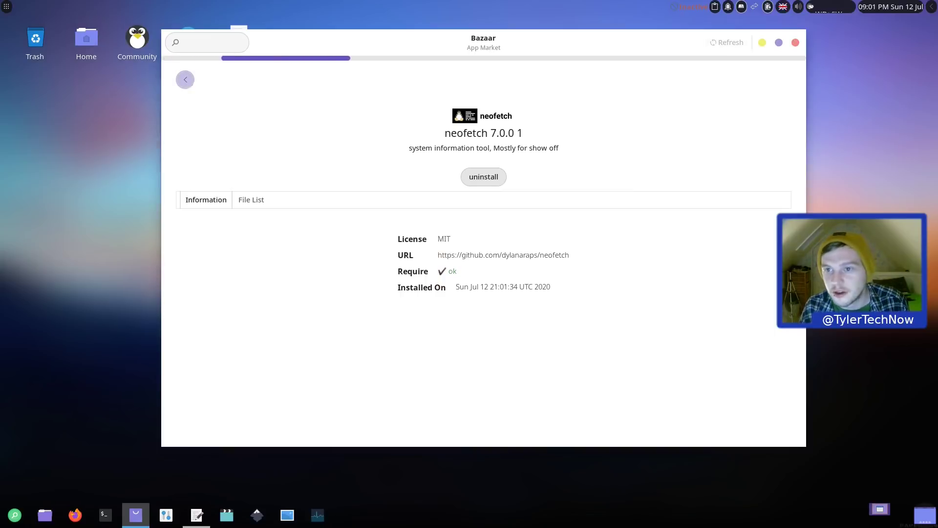
{"action": "left_click", "coordinate": [188, 82]}
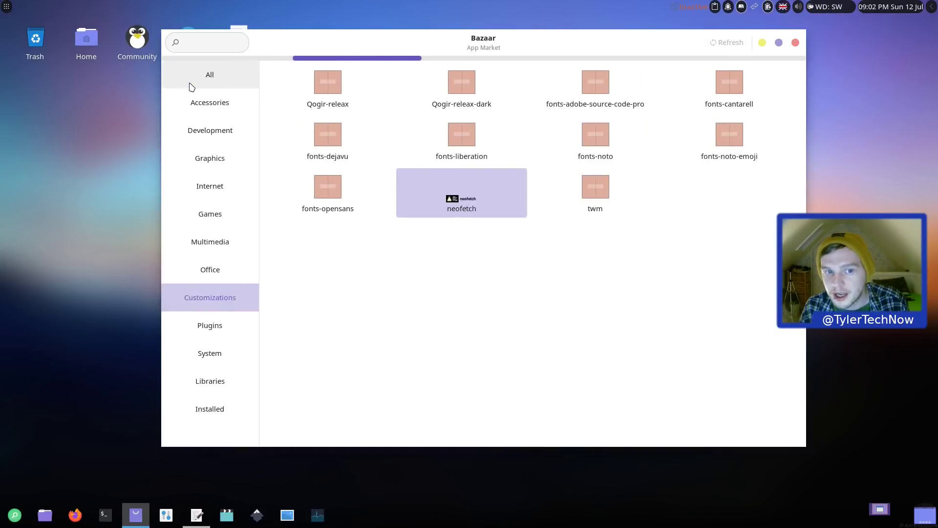
{"action": "left_click", "coordinate": [219, 169]}
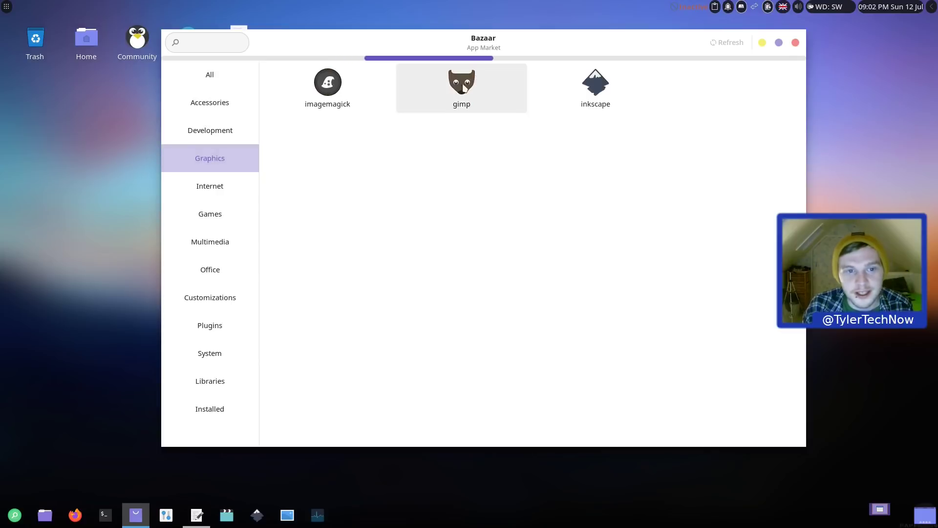
{"action": "left_click", "coordinate": [462, 85]}
{"action": "left_click", "coordinate": [485, 226]}
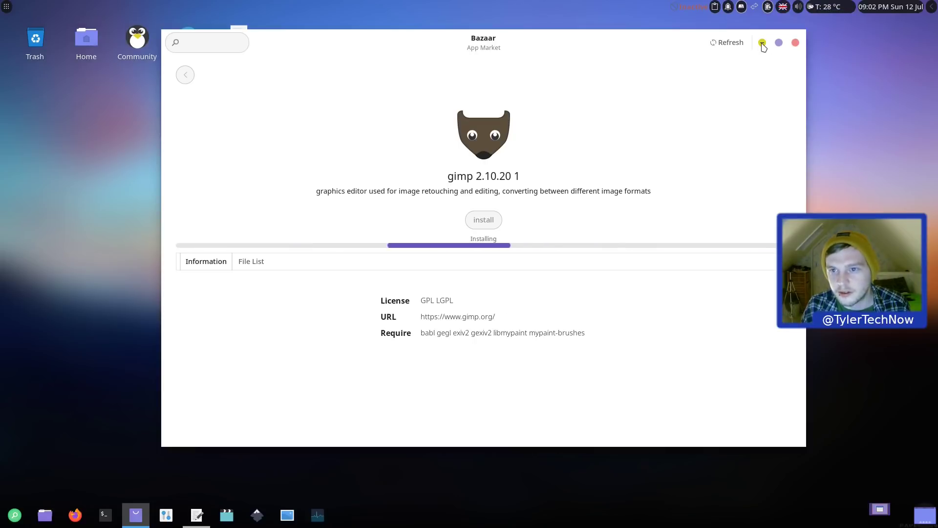
Step: Minimize Bazaar, view and close the Time Out break settings, and nudge Mousepad up-left
{"action": "left_click", "coordinate": [762, 44]}
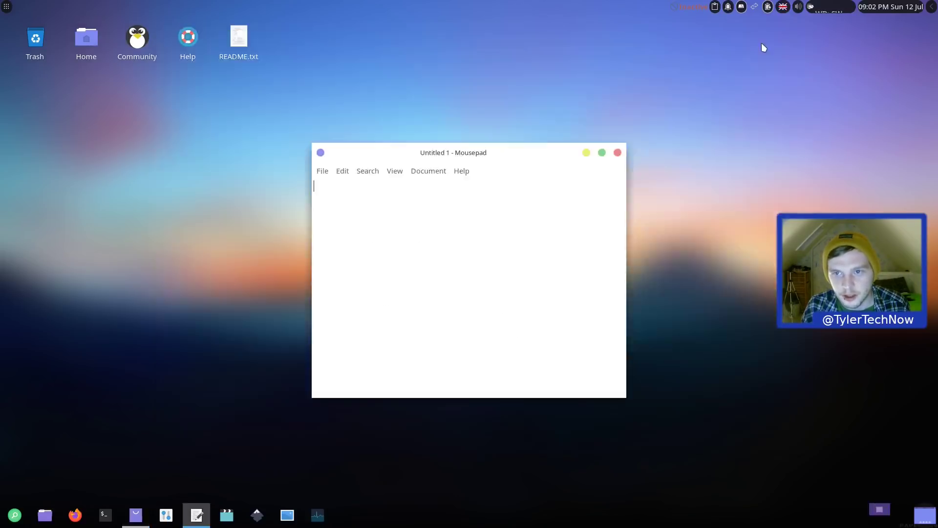
{"action": "right_click", "coordinate": [690, 9]}
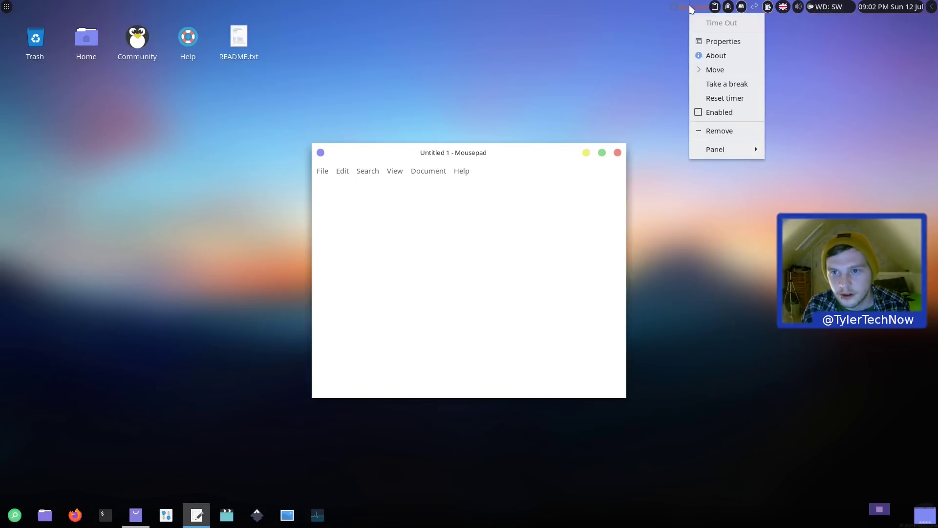
{"action": "left_click", "coordinate": [718, 41]}
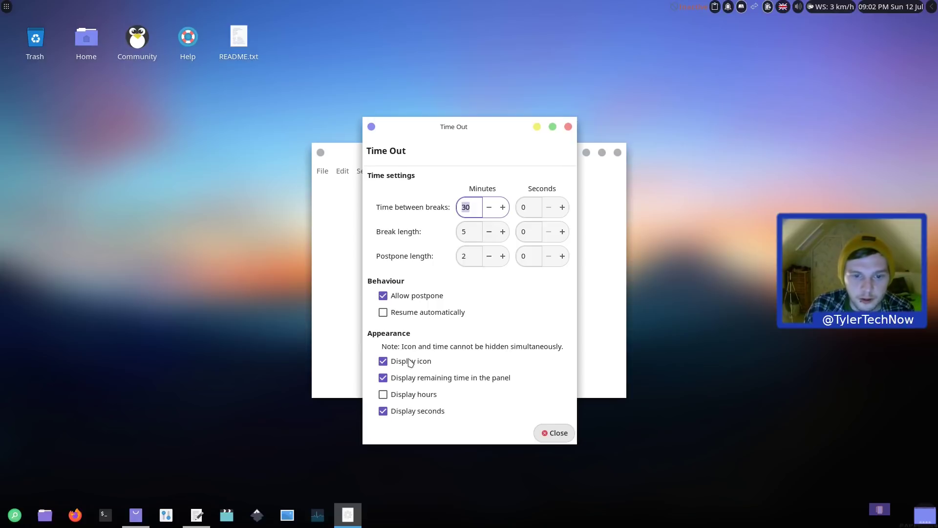
{"action": "left_click", "coordinate": [568, 127]}
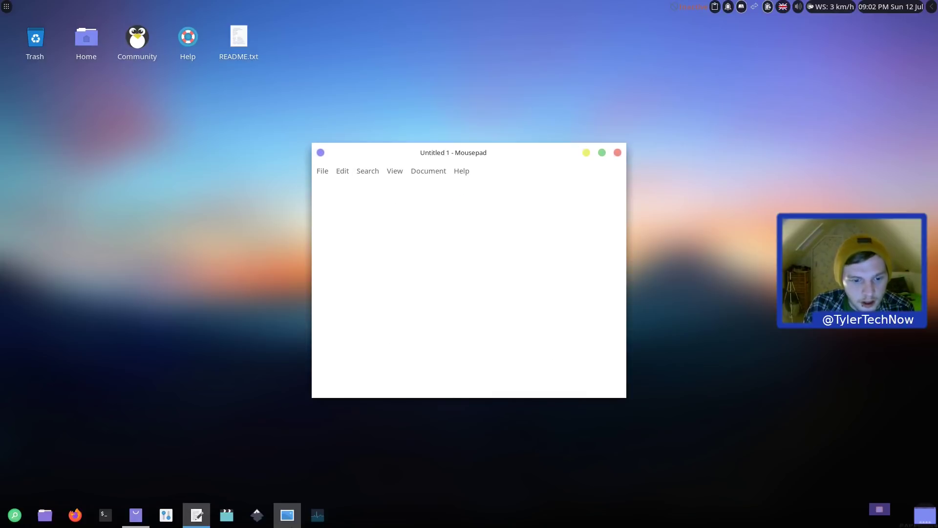
{"action": "left_click_drag", "start_coordinate": [471, 152], "coordinate": [433, 131]}
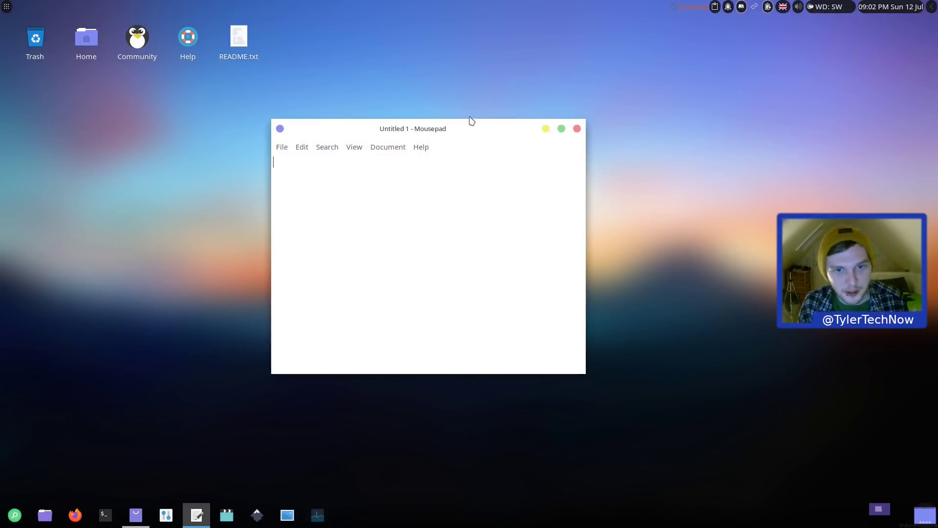
Step: Hide Mousepad and check Bazaar's gimp page before minimizing it again
{"action": "left_click", "coordinate": [546, 129]}
{"action": "left_click", "coordinate": [6, 8]}
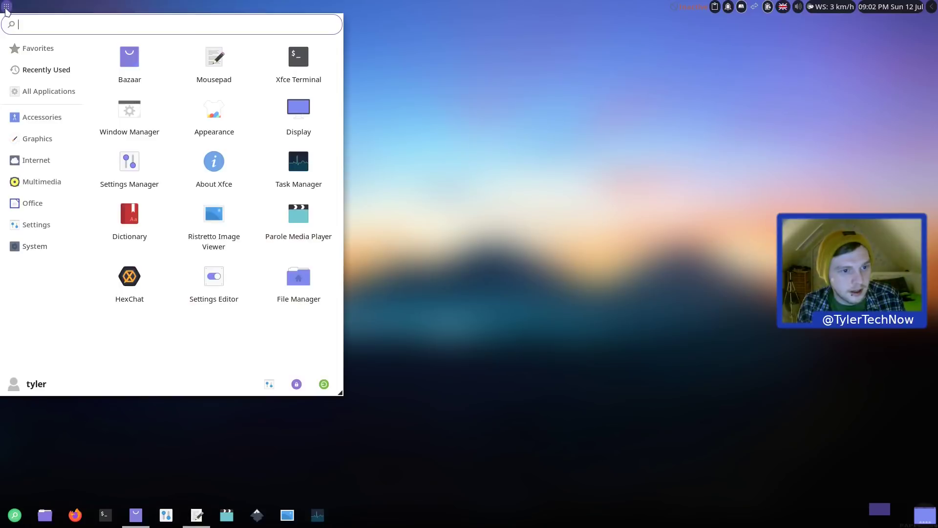
{"action": "left_click", "coordinate": [7, 8]}
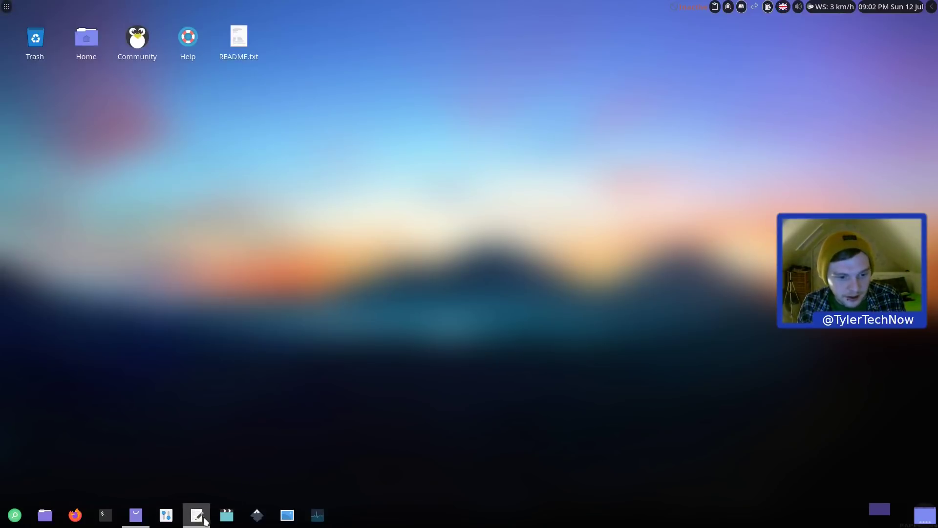
{"action": "left_click", "coordinate": [125, 522]}
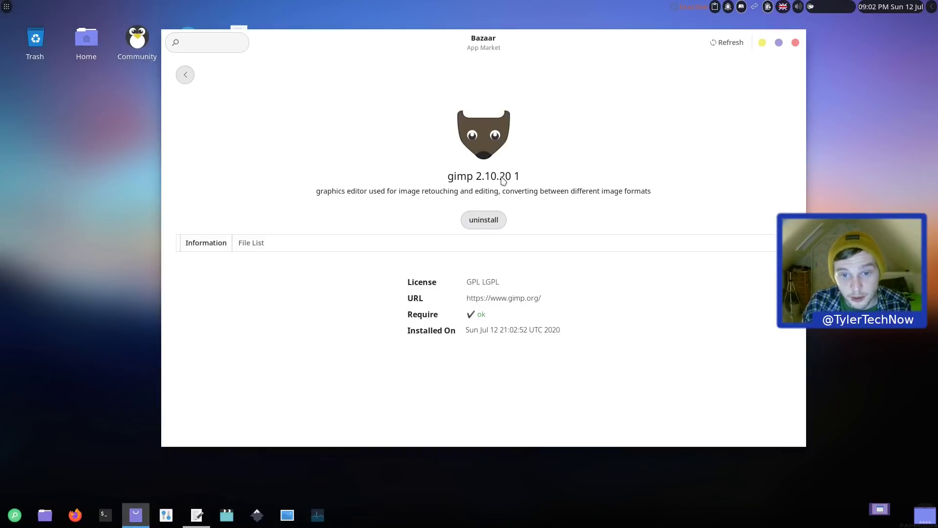
{"action": "left_click", "coordinate": [763, 42]}
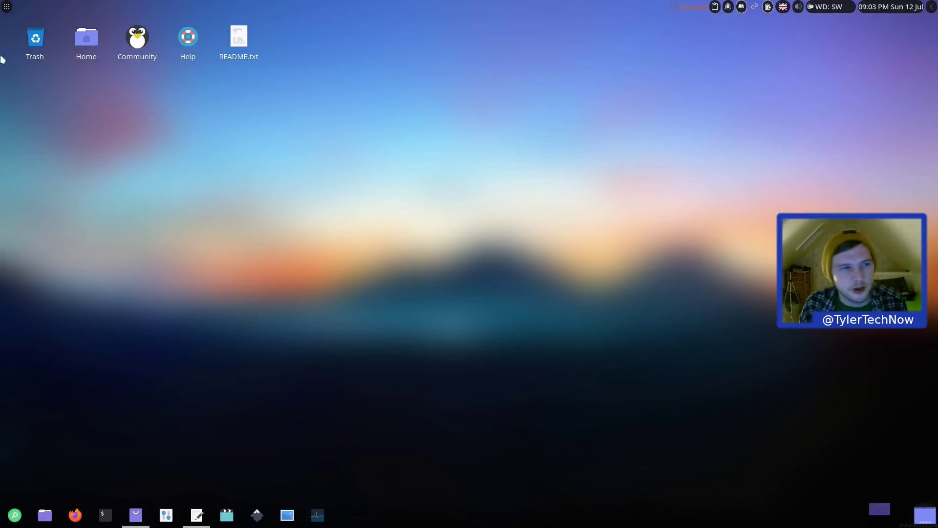
Step: Search the applications menu for 'gimp' and launch GIMP
{"action": "left_click", "coordinate": [7, 7]}
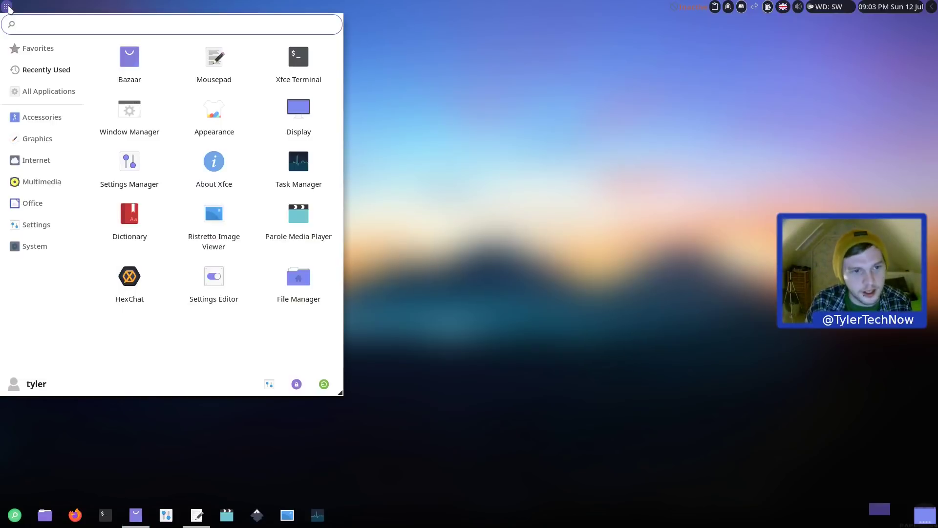
{"action": "type", "text": "gimp"}
{"action": "left_click", "coordinate": [78, 87]}
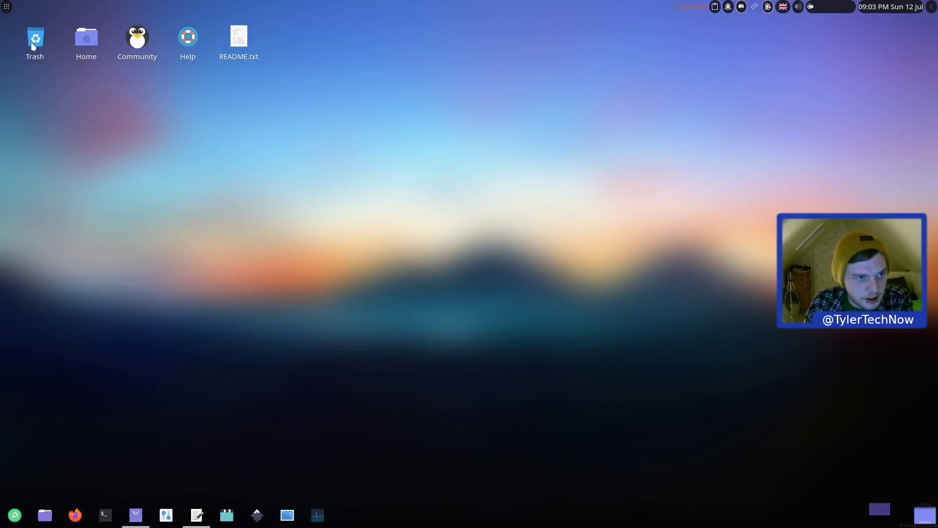
Step: Restore the app market window showing GIMP installed and close it
{"action": "left_click", "coordinate": [6, 6]}
{"action": "left_click", "coordinate": [109, 81]}
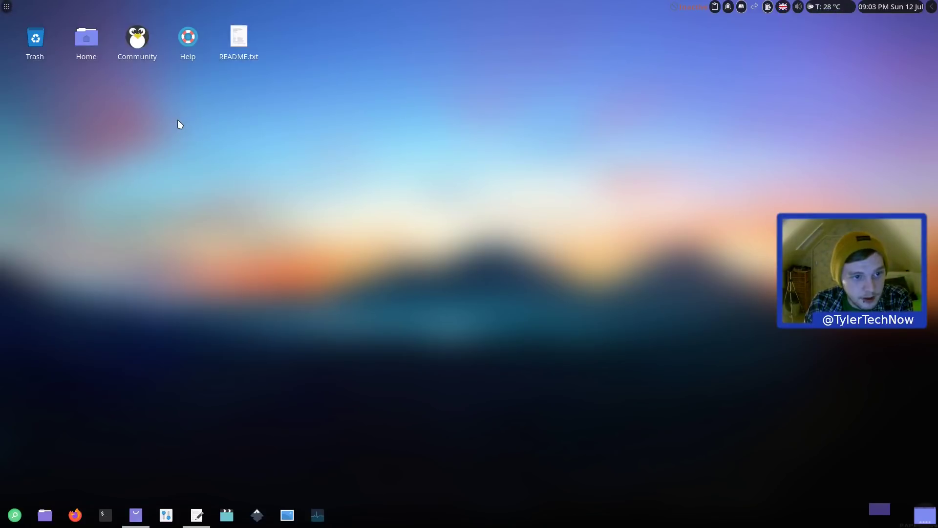
{"action": "left_click", "coordinate": [136, 514]}
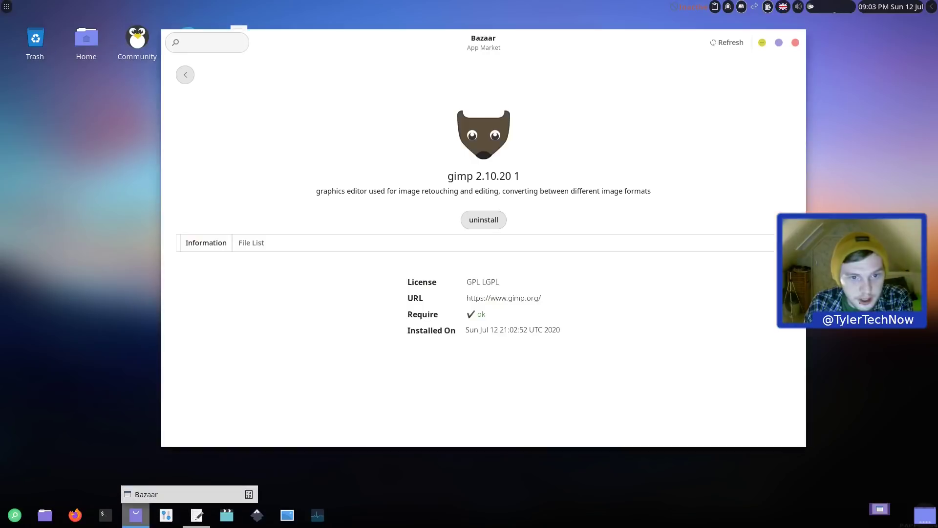
{"action": "left_click", "coordinate": [796, 43]}
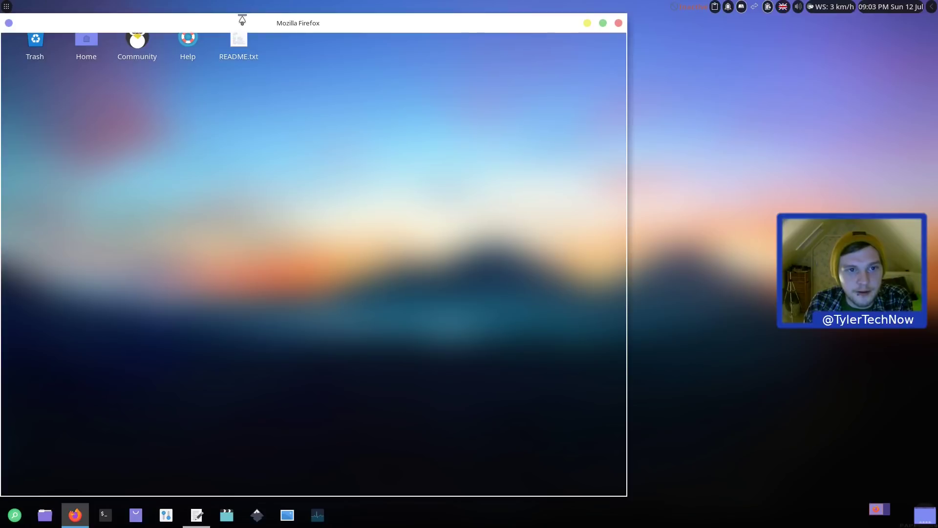
Step: Load releax.in and open the Install and Setup Flatpak tutorial from its Blog
{"action": "left_click_drag", "start_coordinate": [251, 24], "coordinate": [375, 19]}
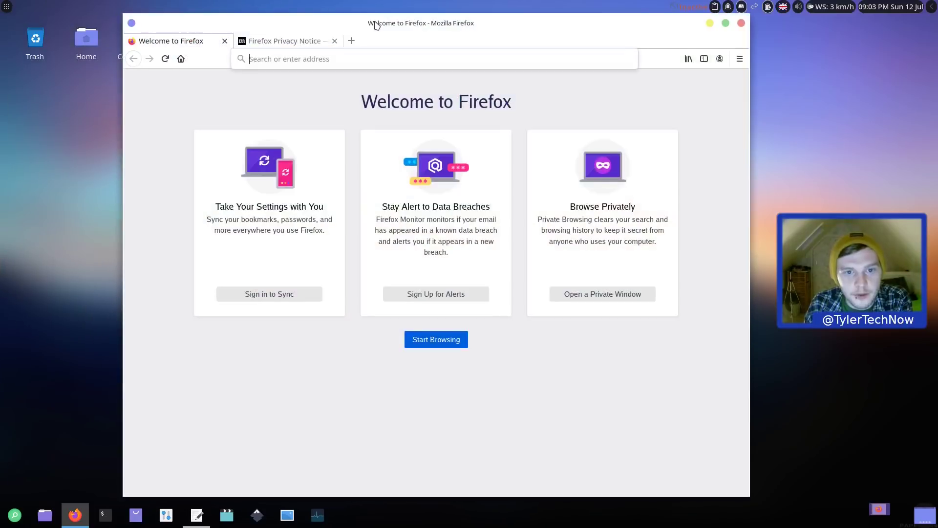
{"action": "type", "text": "re"}
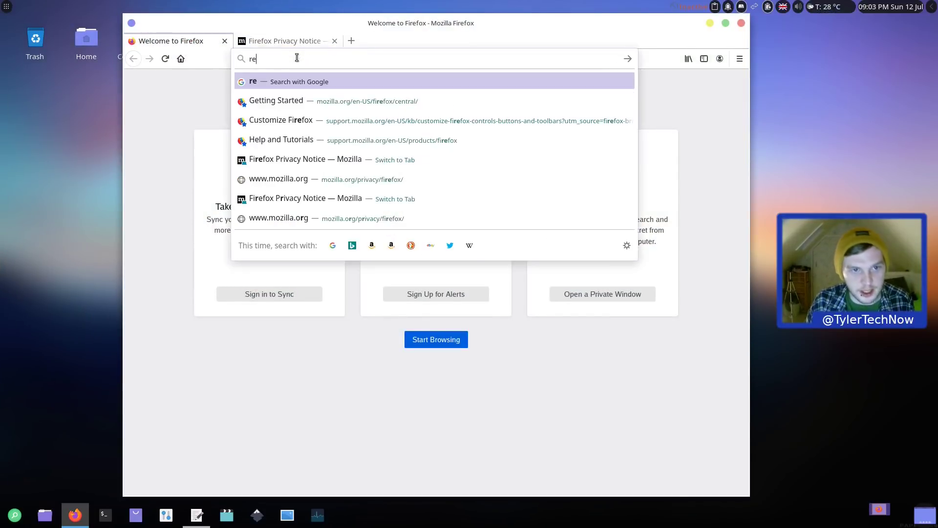
{"action": "type", "text": "leax.i"}
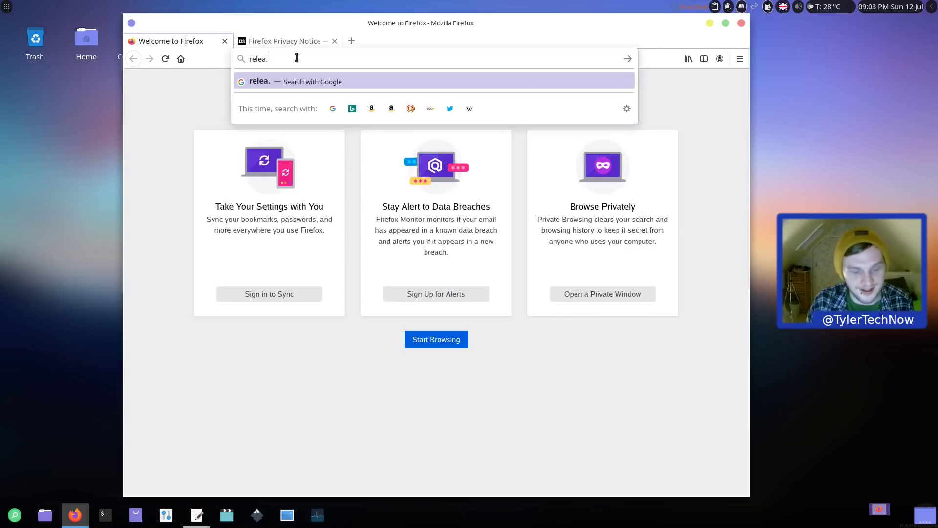
{"action": "type", "text": "n"}
{"action": "key", "text": "Return"}
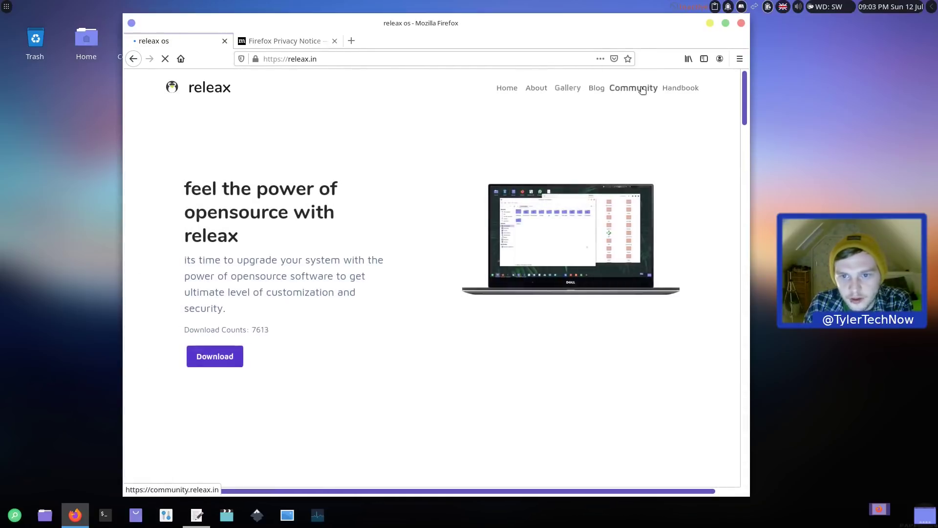
{"action": "left_click", "coordinate": [596, 88]}
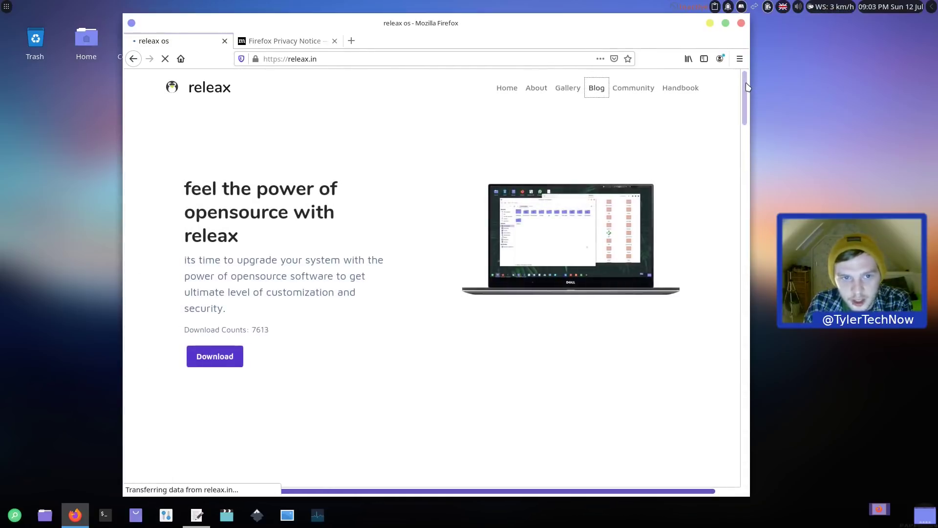
{"action": "scroll", "coordinate": [738, 178], "scroll_direction": "down", "scroll_amount": 3}
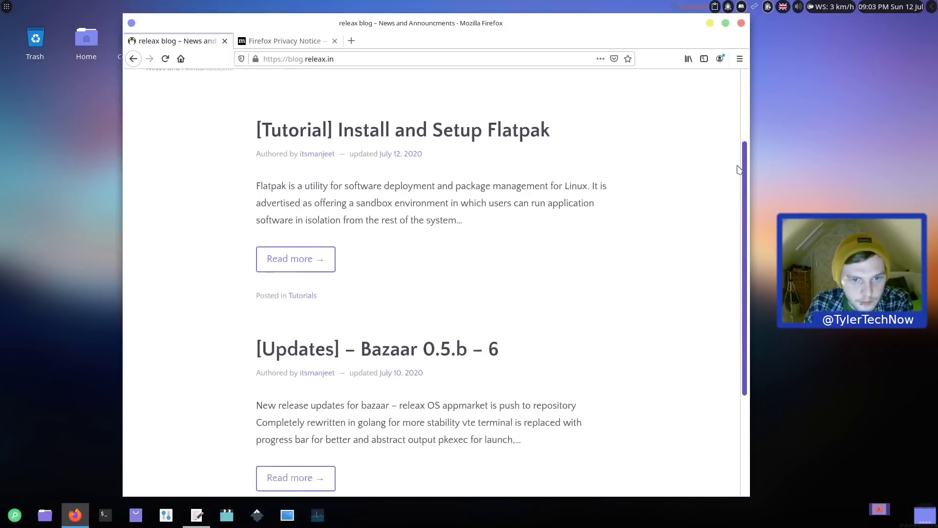
{"action": "scroll", "coordinate": [738, 178], "scroll_direction": "up", "scroll_amount": 3}
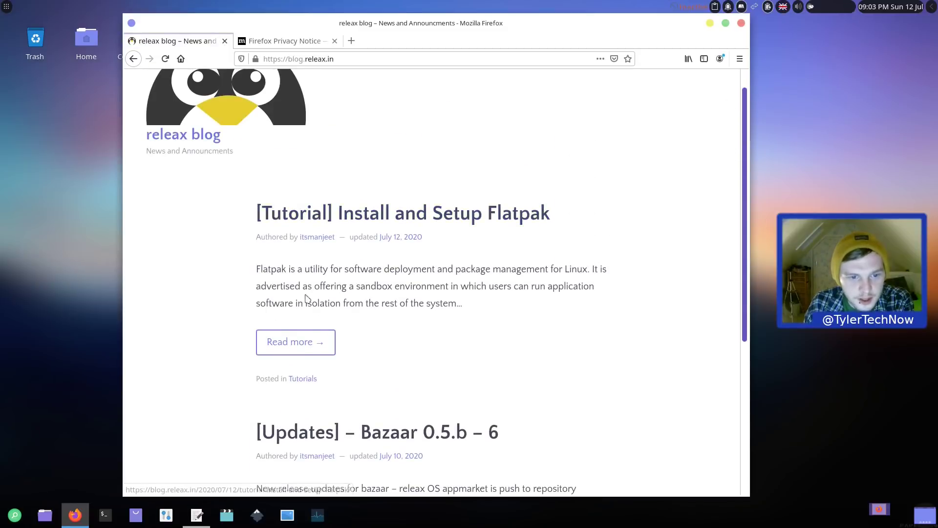
{"action": "left_click", "coordinate": [309, 340]}
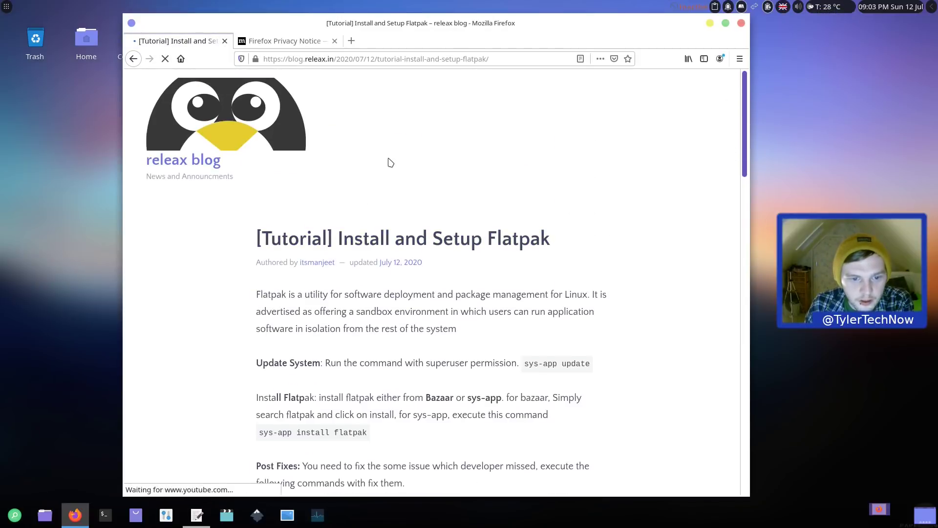
Step: Scroll the Flatpak tutorial and select the 'sys-app install flatpak' command
{"action": "scroll", "coordinate": [390, 163], "scroll_direction": "down", "scroll_amount": 1}
{"action": "scroll", "coordinate": [379, 237], "scroll_direction": "down", "scroll_amount": 2}
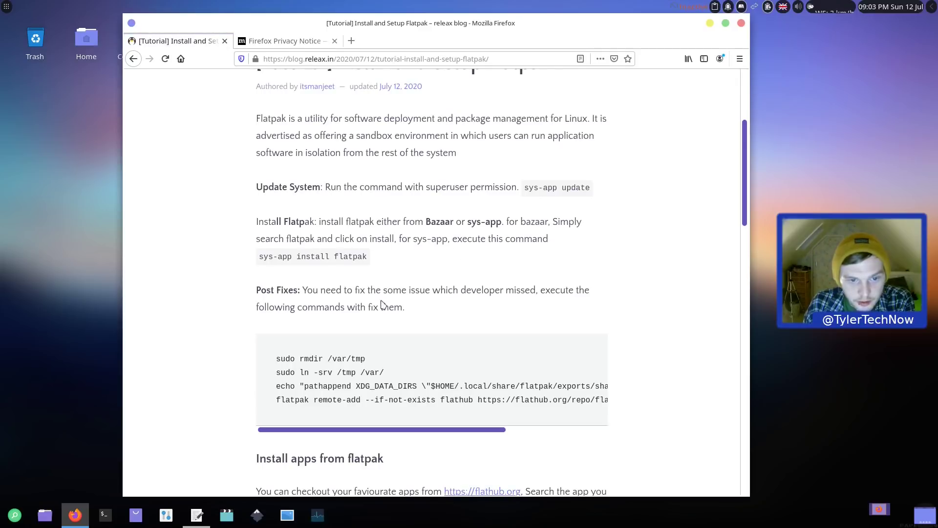
{"action": "scroll", "coordinate": [323, 298], "scroll_direction": "down", "scroll_amount": 2}
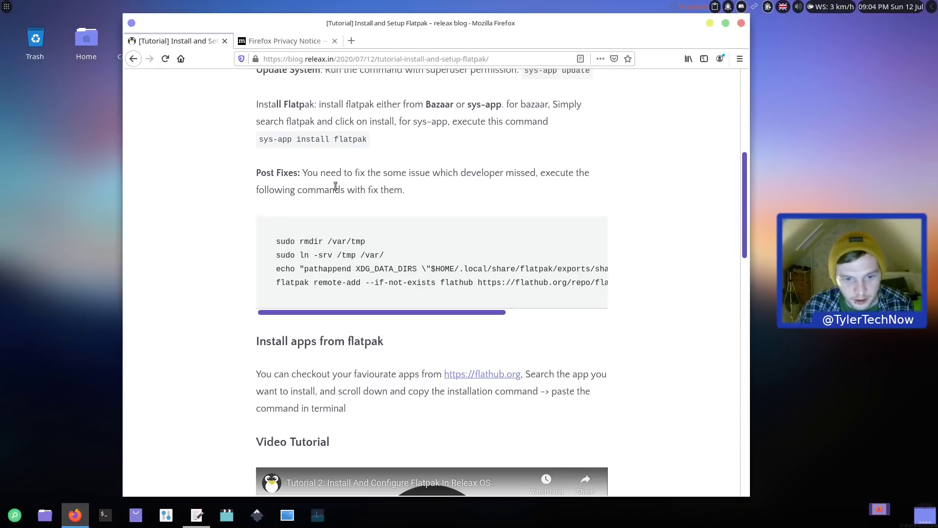
{"action": "scroll", "coordinate": [335, 186], "scroll_direction": "down", "scroll_amount": 3}
{"action": "scroll", "coordinate": [374, 212], "scroll_direction": "up", "scroll_amount": 5}
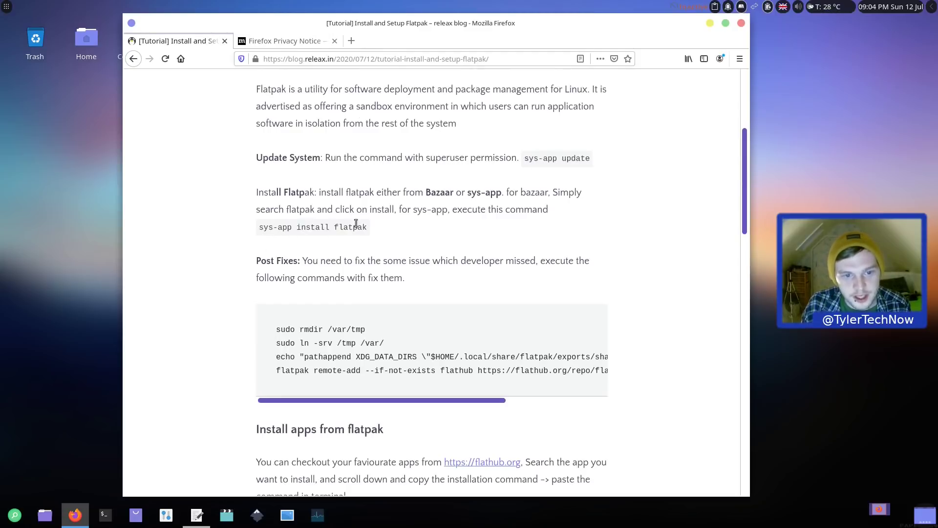
{"action": "left_click_drag", "start_coordinate": [364, 230], "coordinate": [260, 237]}
{"action": "key", "text": "ctrl+c"}
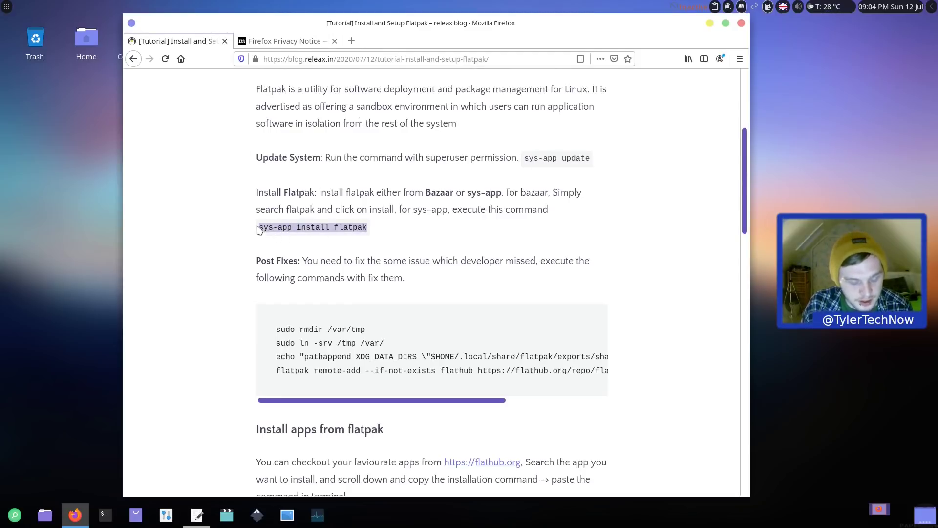
Step: Run 'sudo sys-app install flatpak' in a terminal, authenticate, and confirm with y
{"action": "key", "text": "ctrl+alt+t"}
{"action": "type", "text": "sudo"}
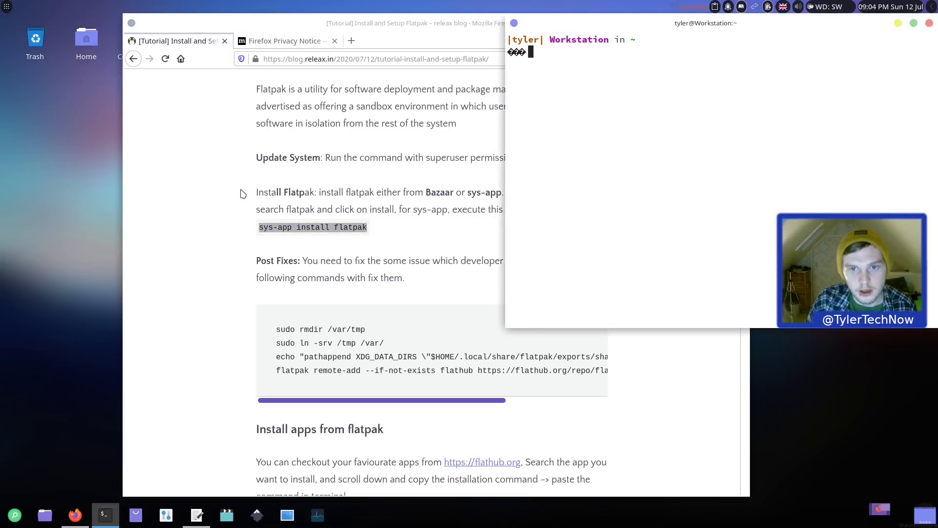
{"action": "key", "text": "ctrl+shift+v"}
{"action": "key", "text": "Return"}
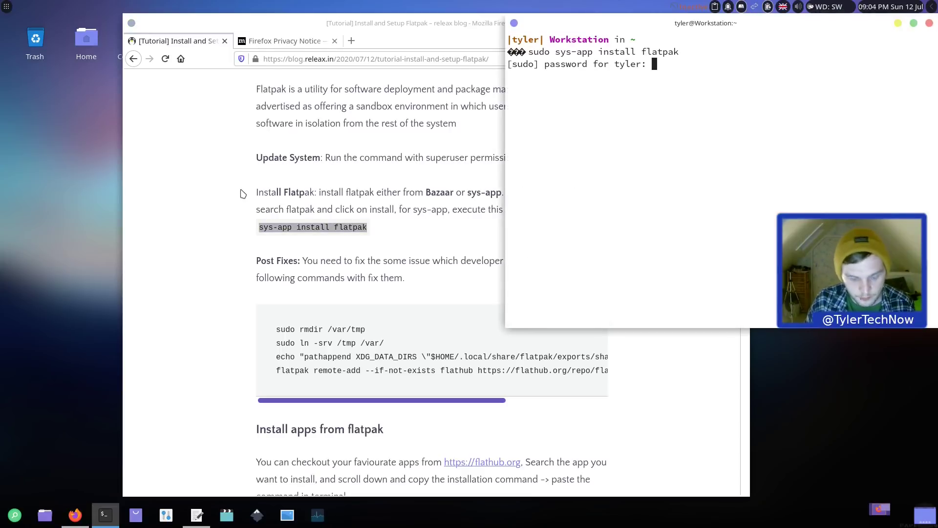
{"action": "key", "text": "Return"}
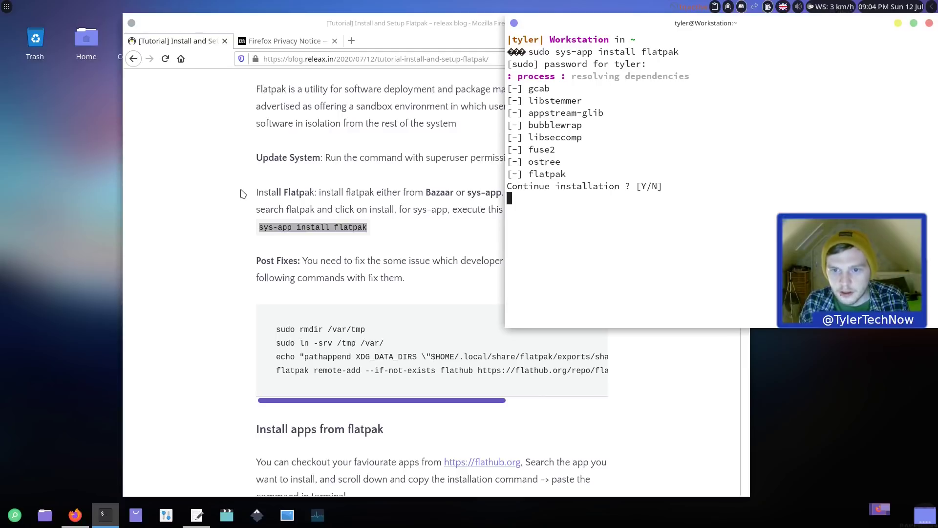
{"action": "type", "text": "y"}
{"action": "key", "text": "Return"}
Step: Watch the install progress while selecting the flathub remote-add line in the tutorial
{"action": "left_click", "coordinate": [240, 193]}
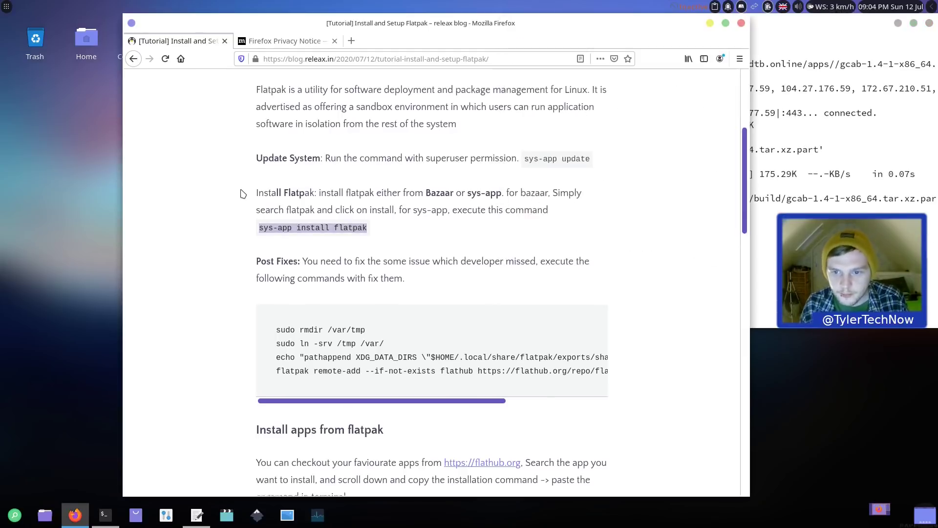
{"action": "scroll", "coordinate": [240, 194], "scroll_direction": "up", "scroll_amount": 1}
{"action": "left_click", "coordinate": [832, 65]}
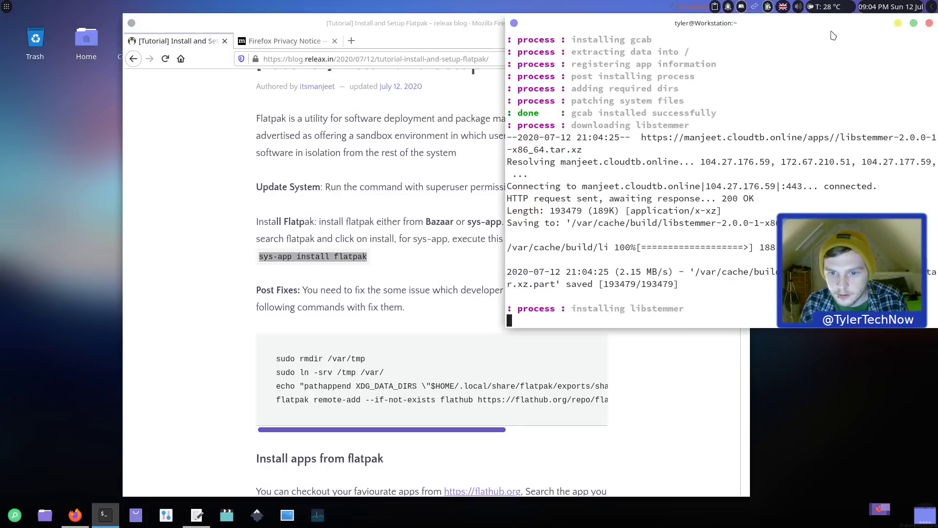
{"action": "left_click", "coordinate": [669, 413]}
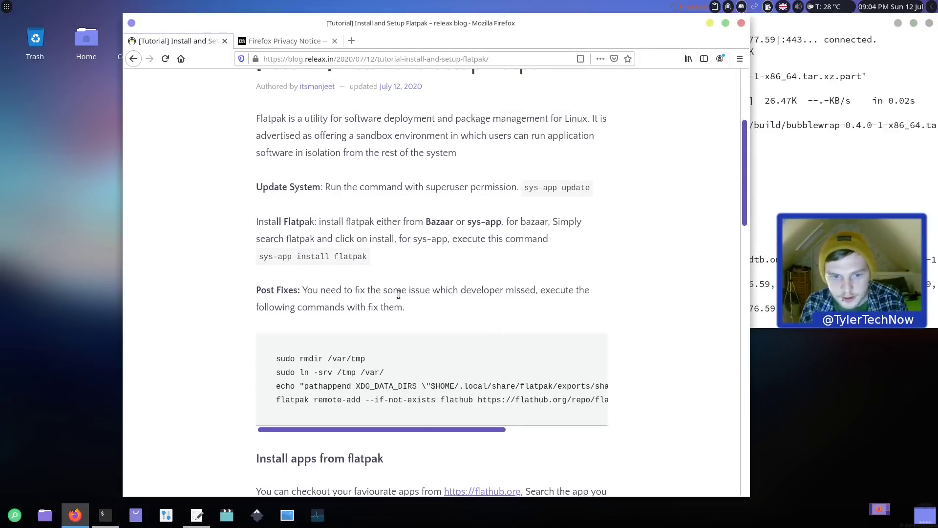
{"action": "scroll", "coordinate": [383, 251], "scroll_direction": "down", "scroll_amount": 3}
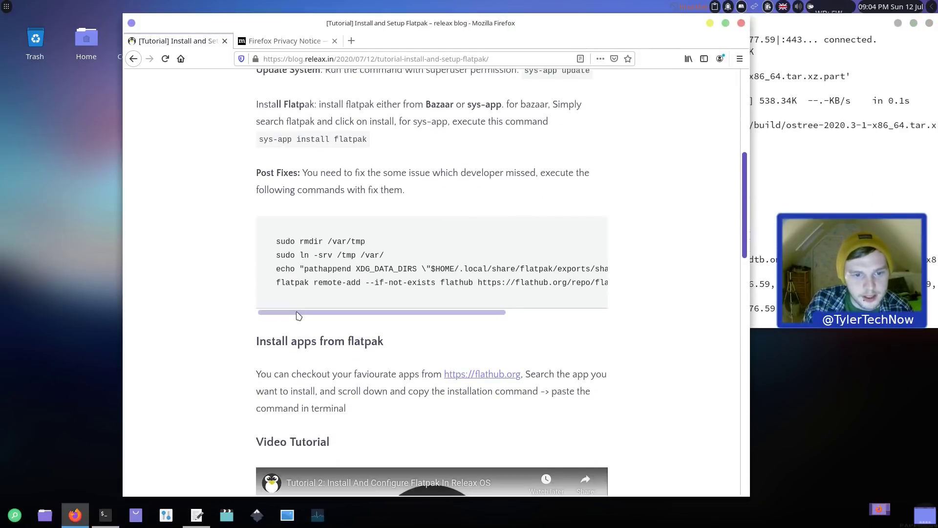
{"action": "left_click_drag", "start_coordinate": [296, 313], "coordinate": [298, 313]}
{"action": "left_click_drag", "start_coordinate": [276, 282], "coordinate": [133, 287]}
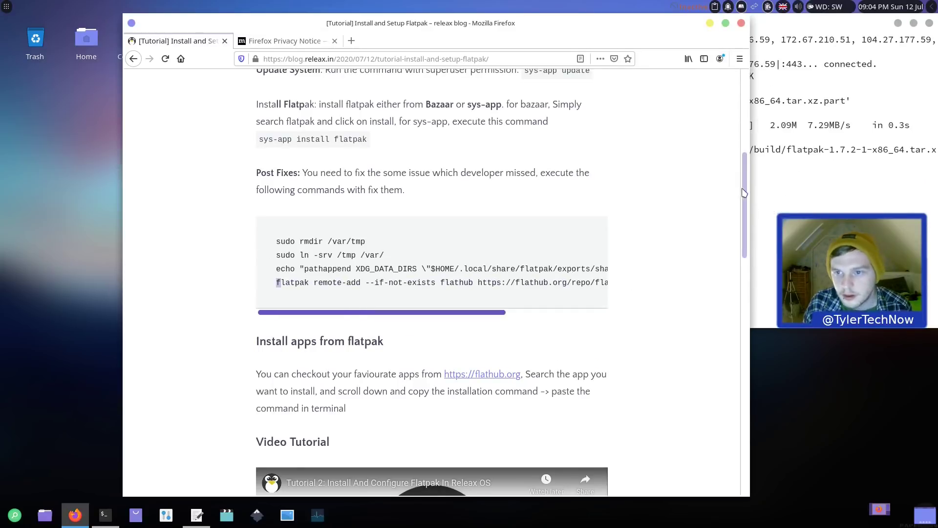
{"action": "left_click", "coordinate": [837, 30]}
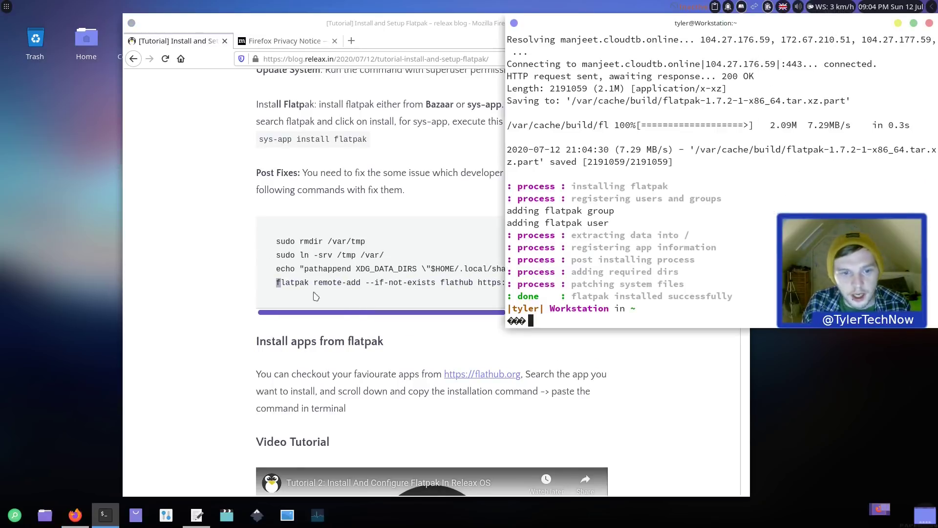
Step: Run the tutorial's 'sudo rmdir /var/tmp' and 'sudo ln -srv /tmp /var/' commands
{"action": "left_click_drag", "start_coordinate": [368, 246], "coordinate": [261, 245]}
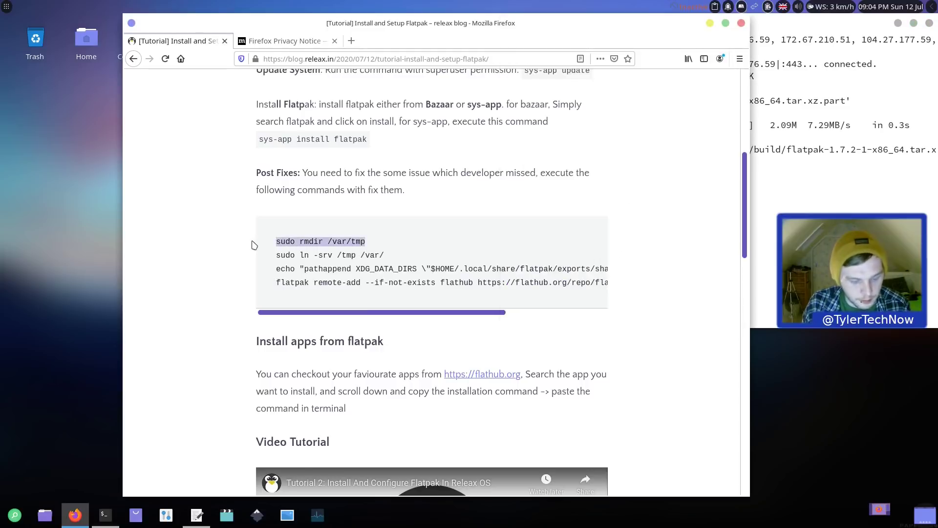
{"action": "key", "text": "alt+Tab"}
{"action": "type", "text": "sudo rmdir /var/tmp"}
{"action": "key", "text": "Return"}
{"action": "left_click_drag", "start_coordinate": [386, 255], "coordinate": [264, 259]}
{"action": "key", "text": "alt+Tab"}
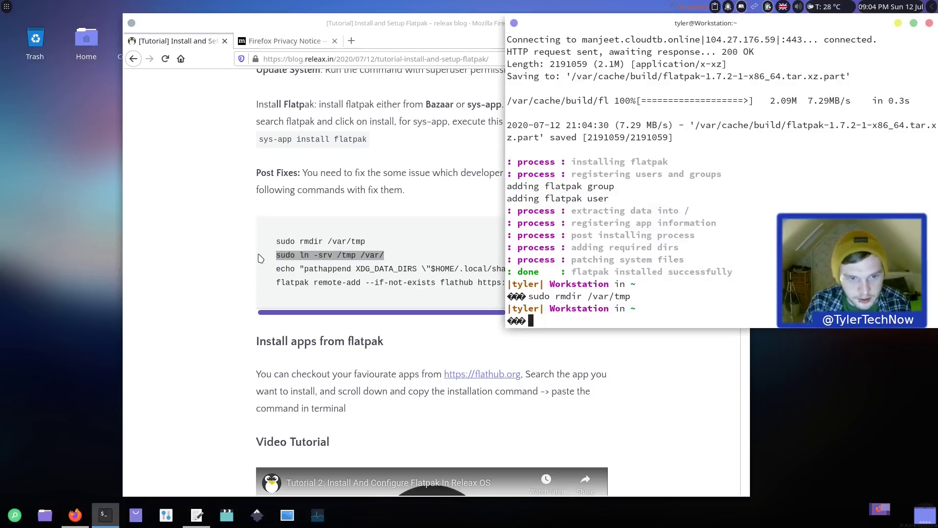
{"action": "type", "text": "sudo ln -srv /tmp /var/"}
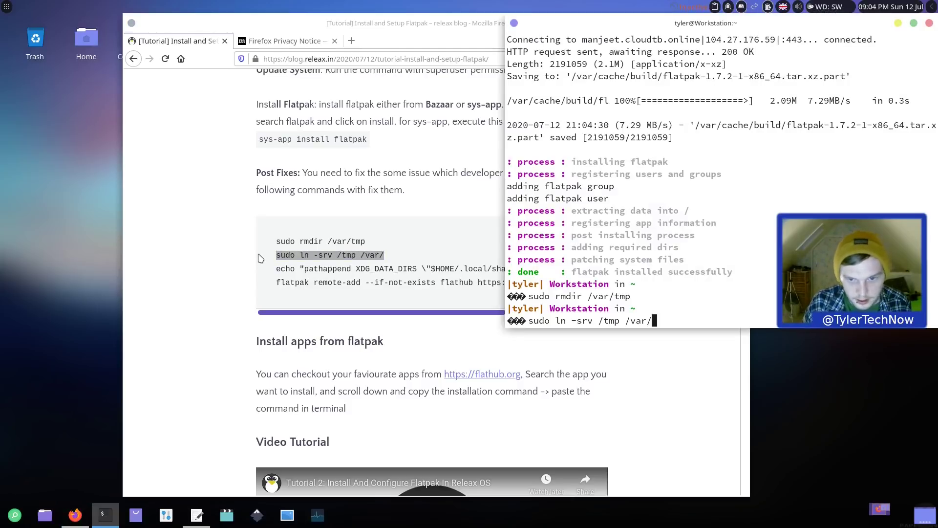
{"action": "key", "text": "Return"}
Step: Copy the echo pathappend command into the terminal to extend XDG_DATA_DIRS in .profile
{"action": "left_click_drag", "start_coordinate": [277, 269], "coordinate": [634, 273]}
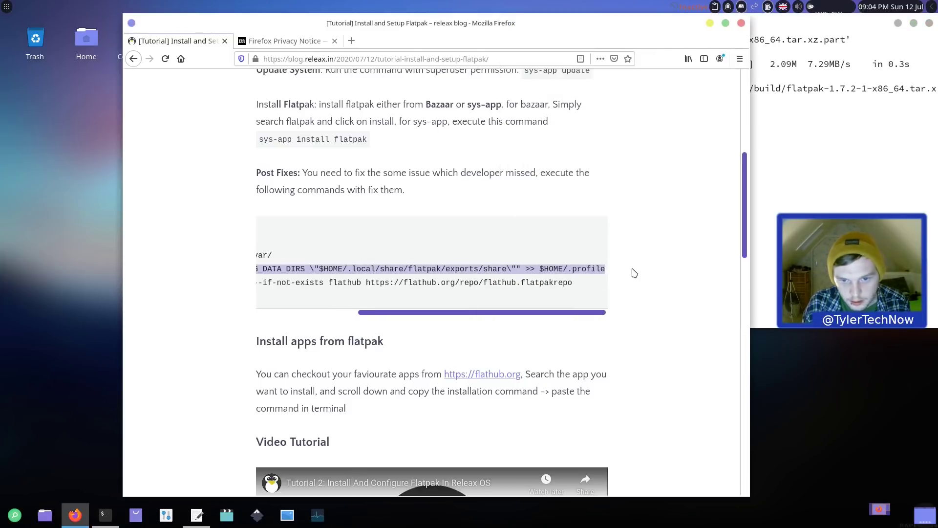
{"action": "right_click", "coordinate": [587, 268]}
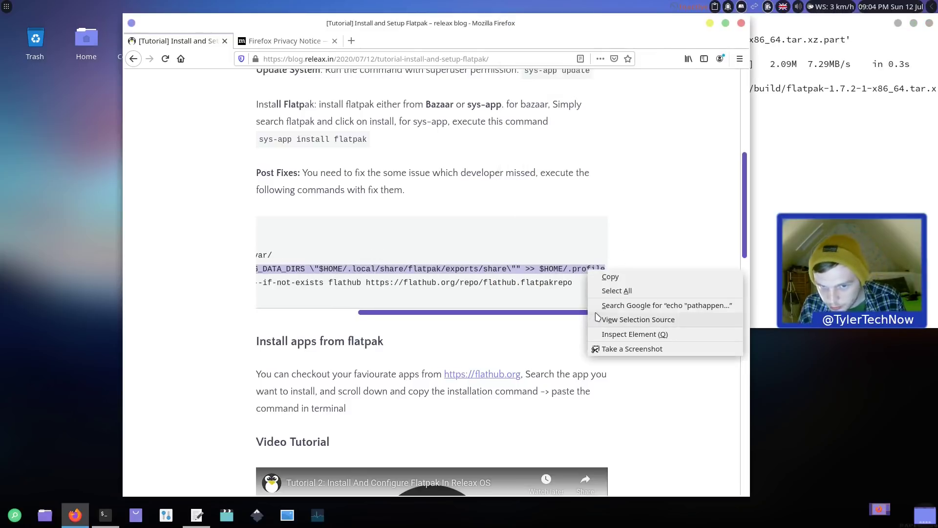
{"action": "left_click", "coordinate": [621, 277]}
{"action": "left_click", "coordinate": [914, 136]}
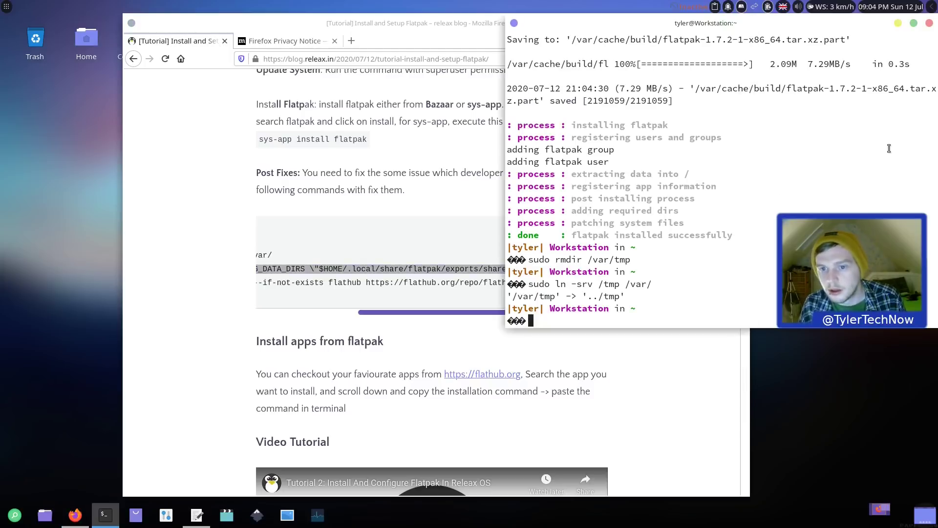
{"action": "type", "text": "echo \"pathappend XDG_DATA_DIRS \\\"$HOME/.local/share/flatpak/exports/share\\\"\" >> $HOME/.profile"}
{"action": "key", "text": "Return"}
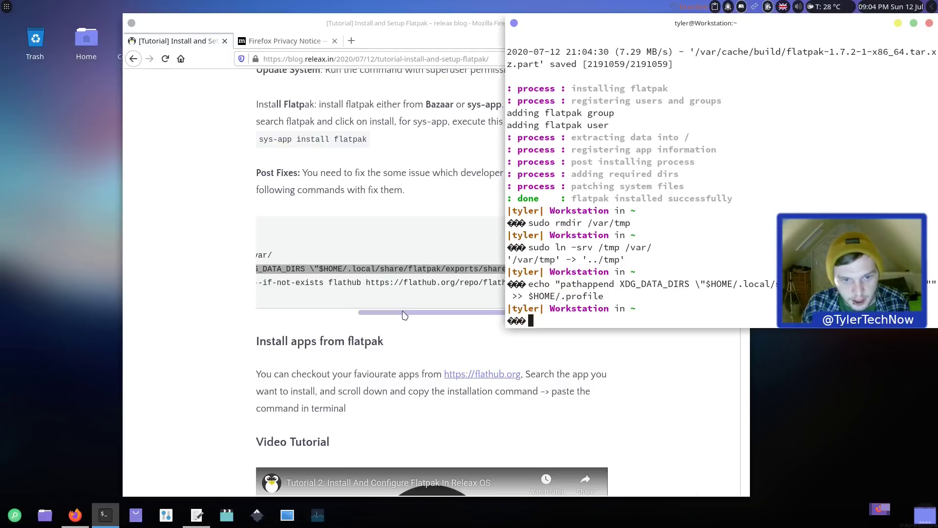
Step: Copy and run the flatpak remote-add command to register the flathub remote
{"action": "left_click_drag", "start_coordinate": [406, 313], "coordinate": [292, 314]}
{"action": "left_click_drag", "start_coordinate": [277, 282], "coordinate": [620, 285]}
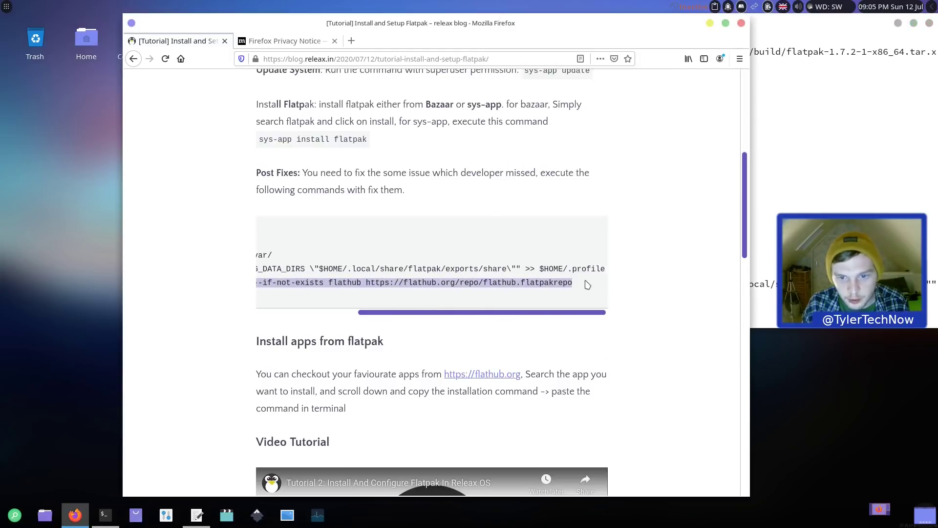
{"action": "right_click", "coordinate": [568, 282]}
{"action": "left_click", "coordinate": [582, 290]}
{"action": "key", "text": "alt+Tab"}
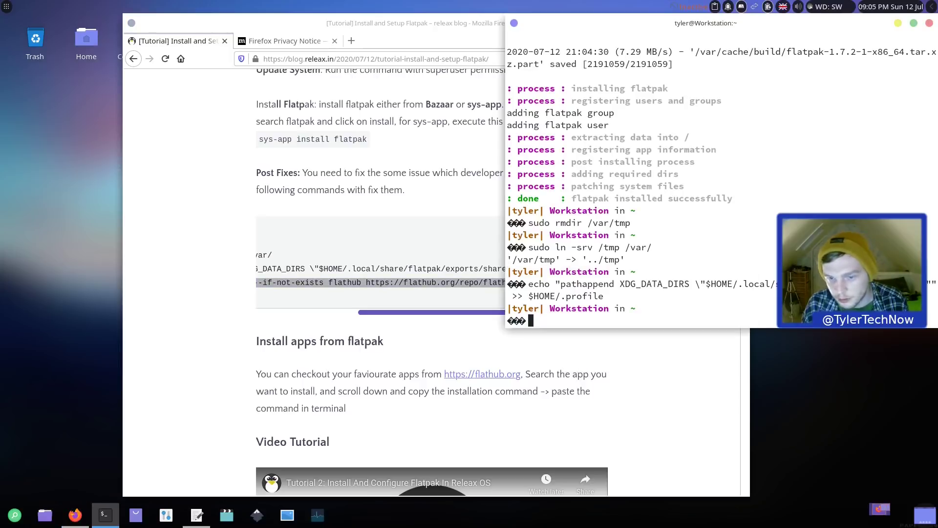
{"action": "key", "text": "ctrl+shift+v"}
{"action": "key", "text": "Return"}
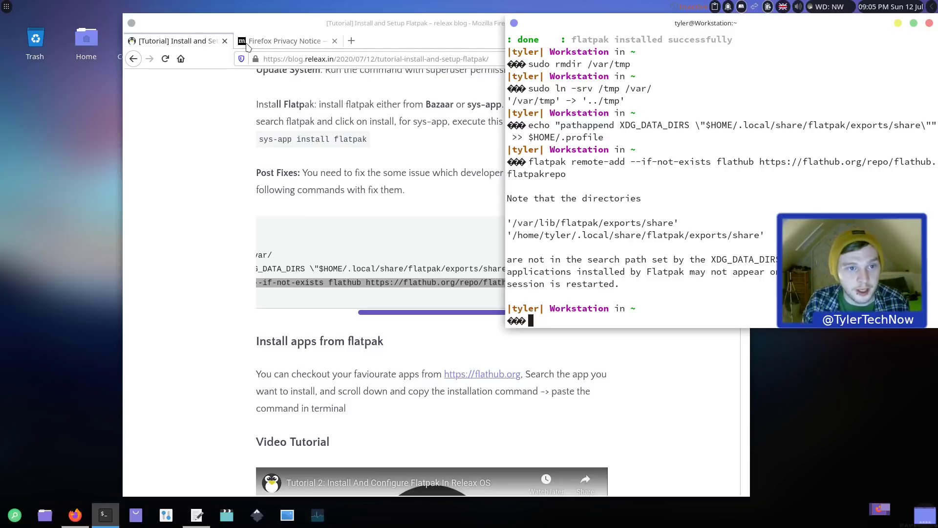
Step: Load flathub.org in the Privacy Notice tab of Firefox
{"action": "left_click", "coordinate": [303, 40]}
{"action": "left_click", "coordinate": [308, 58]}
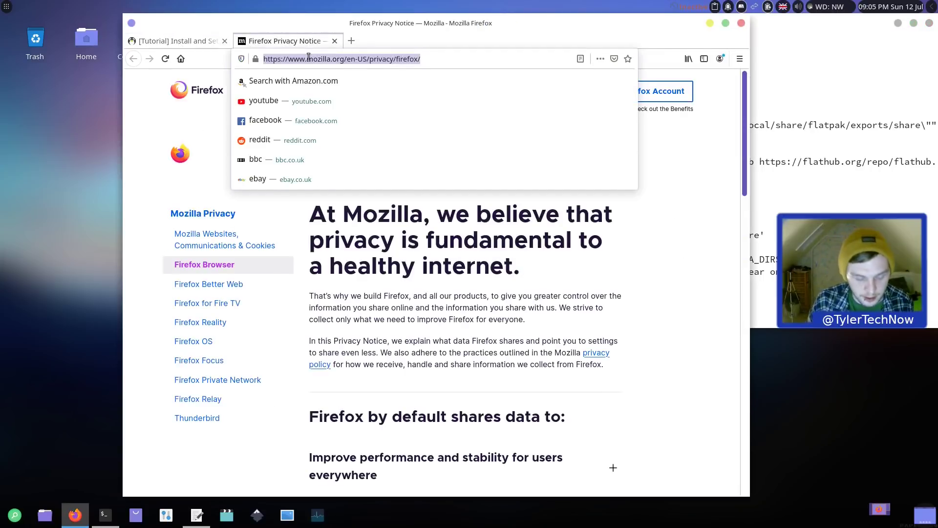
{"action": "type", "text": "flathub.org"}
{"action": "key", "text": "Return"}
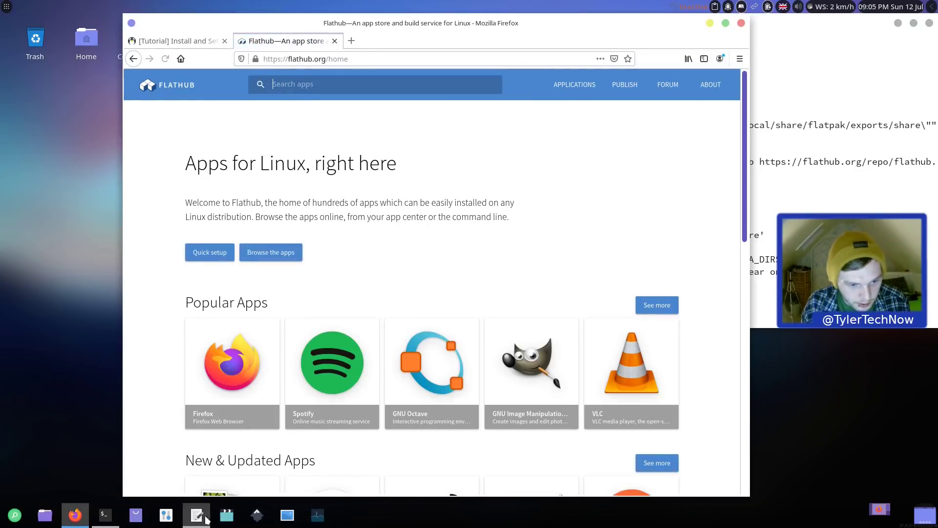
Step: Start Bazaar from the application finder and authenticate with the account password
{"action": "left_click", "coordinate": [20, 518]}
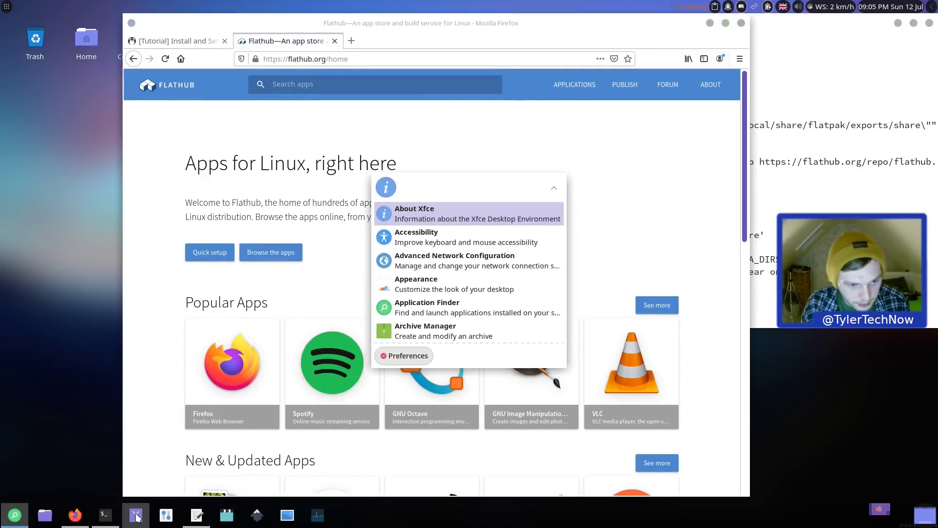
{"action": "type", "text": "•••••••"}
{"action": "key", "text": "Return"}
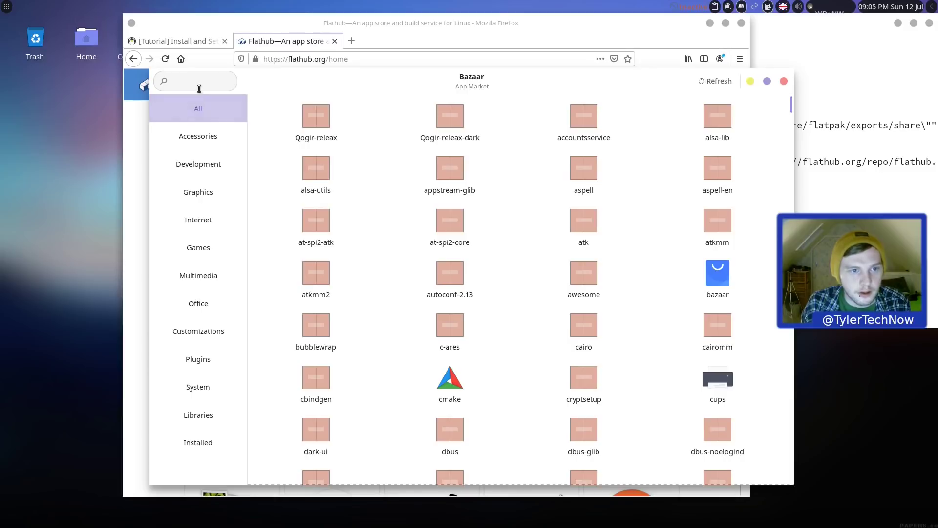
Step: Search Bazaar for 'kdenlive' (no results), refresh its package list, and bring Flathub forward
{"action": "left_click", "coordinate": [201, 81]}
{"action": "type", "text": "kdenliv"}
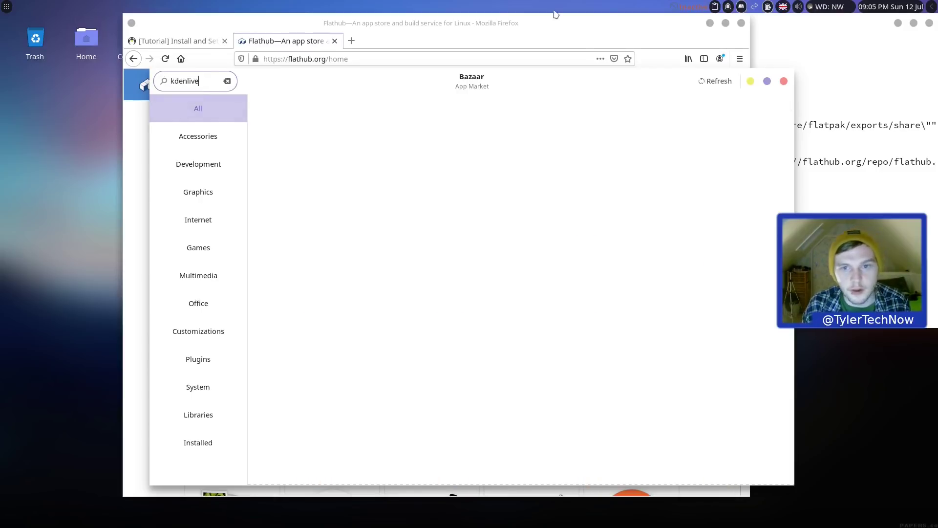
{"action": "type", "text": "e"}
{"action": "left_click", "coordinate": [716, 82]}
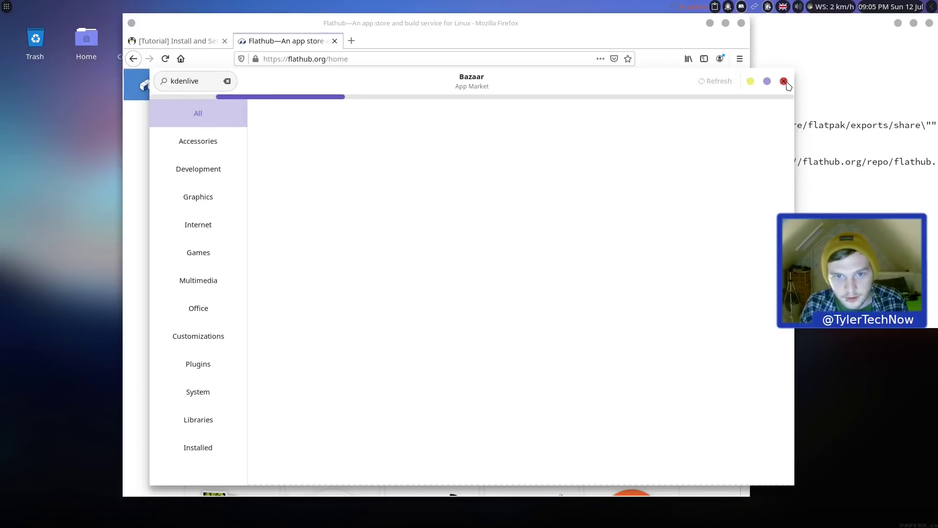
{"action": "left_click", "coordinate": [784, 81]}
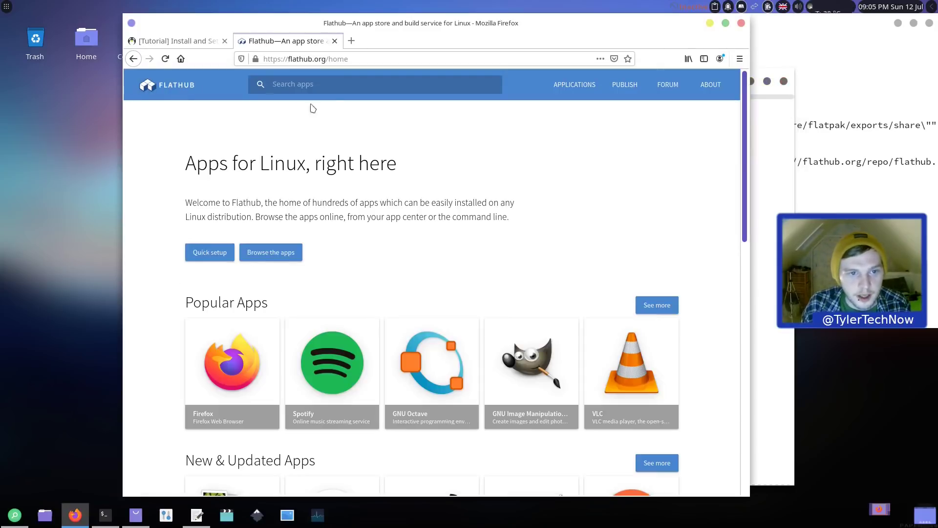
Step: Search Flathub for 'kdenlive', open the Kdenlive page, and scroll to its command-line install instructions
{"action": "left_click", "coordinate": [325, 83]}
{"action": "type", "text": "kden"}
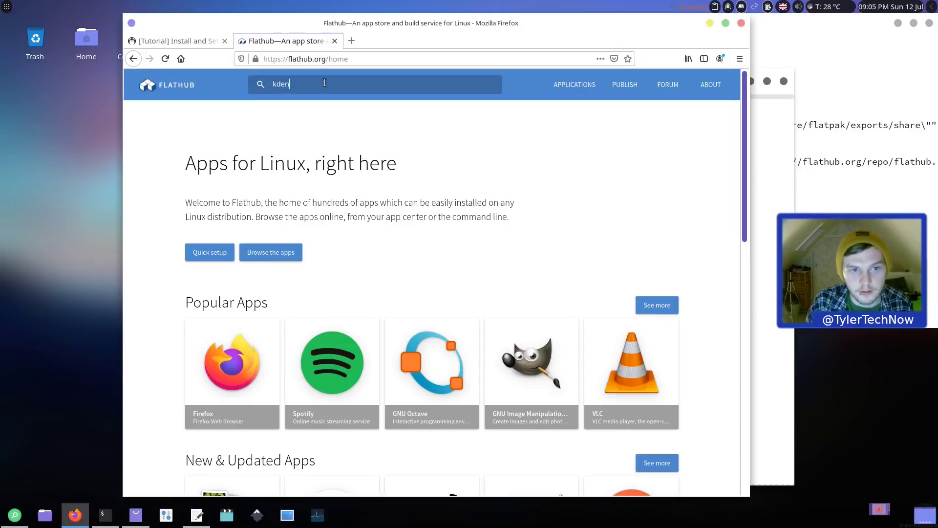
{"action": "type", "text": "live"}
{"action": "key", "text": "Return"}
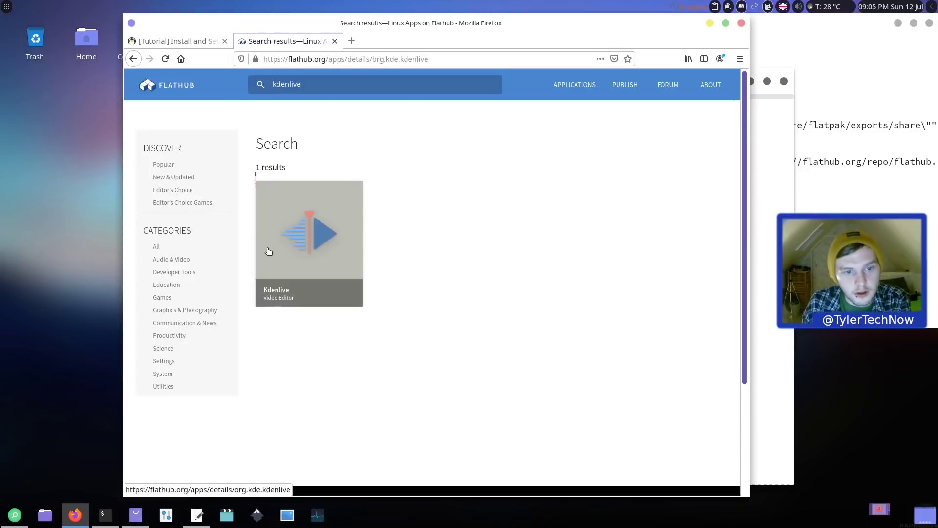
{"action": "left_click", "coordinate": [272, 253]}
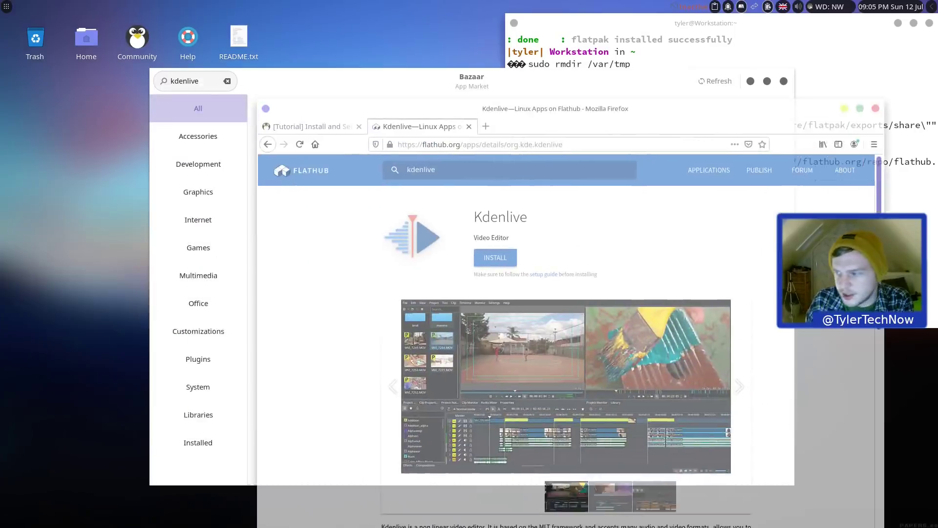
{"action": "left_click_drag", "start_coordinate": [557, 109], "coordinate": [433, 30]}
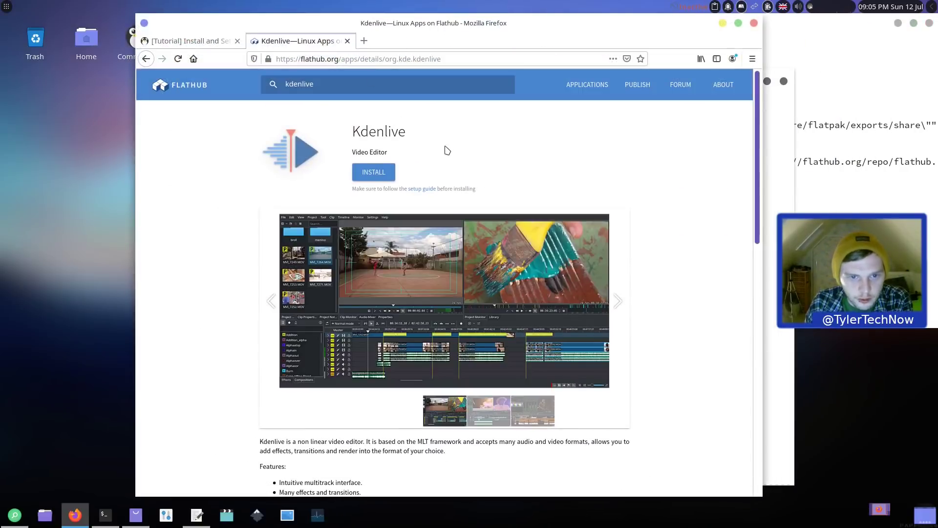
{"action": "scroll", "coordinate": [435, 288], "scroll_direction": "down", "scroll_amount": 10}
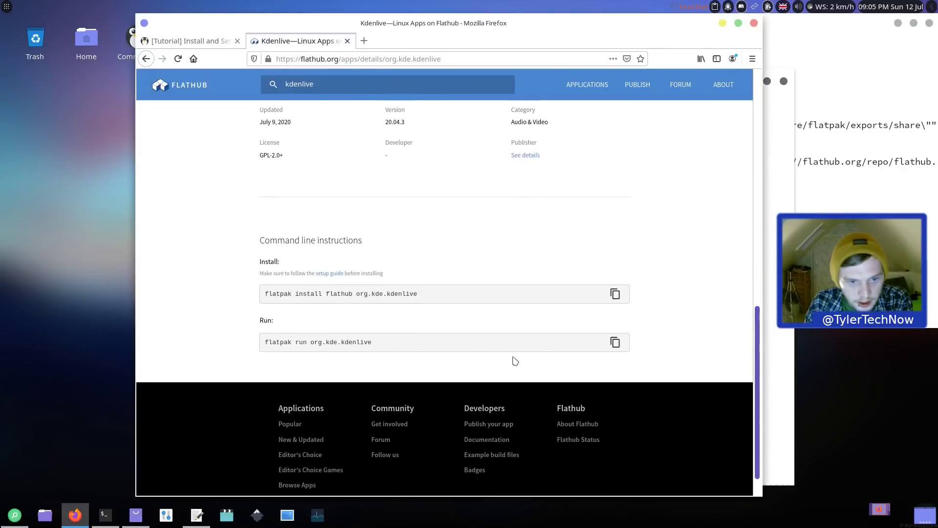
Step: Copy 'flatpak install flathub org.kde.kdenlive' from Flathub and run it in the terminal
{"action": "left_click", "coordinate": [615, 294]}
{"action": "key", "text": "alt+Tab"}
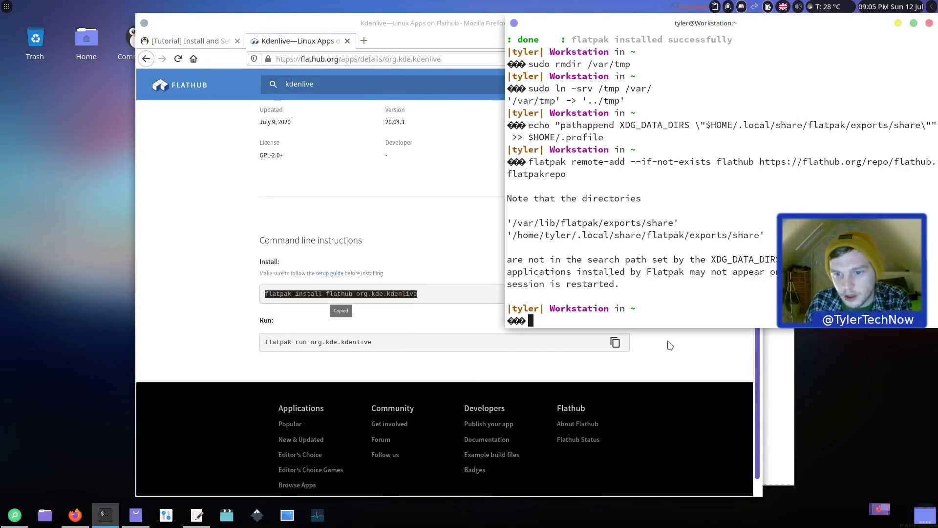
{"action": "key", "text": "ctrl+shift+v"}
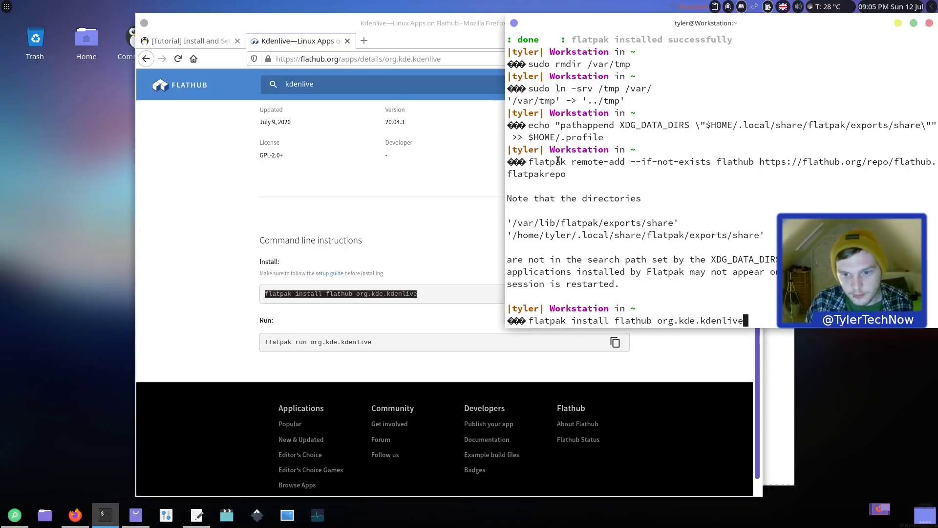
{"action": "key", "text": "Return"}
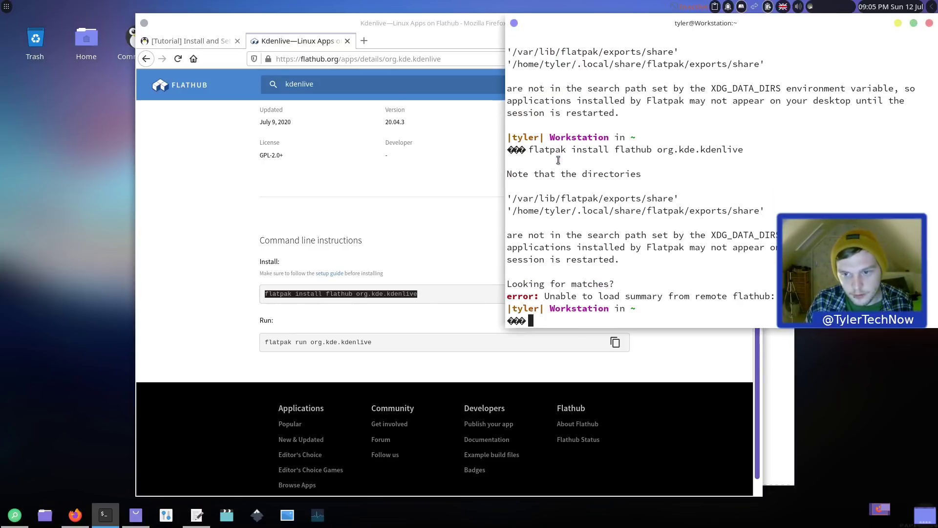
Step: Rerun the install with 'sudo !!', accepting the runtime and all eight packages
{"action": "type", "text": "sudo !!"}
{"action": "key", "text": "Return"}
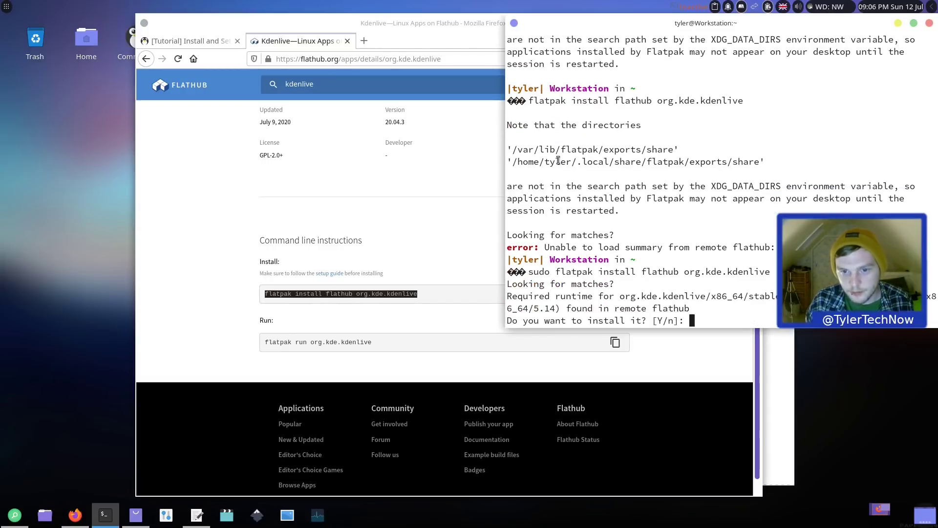
{"action": "key", "text": "Return"}
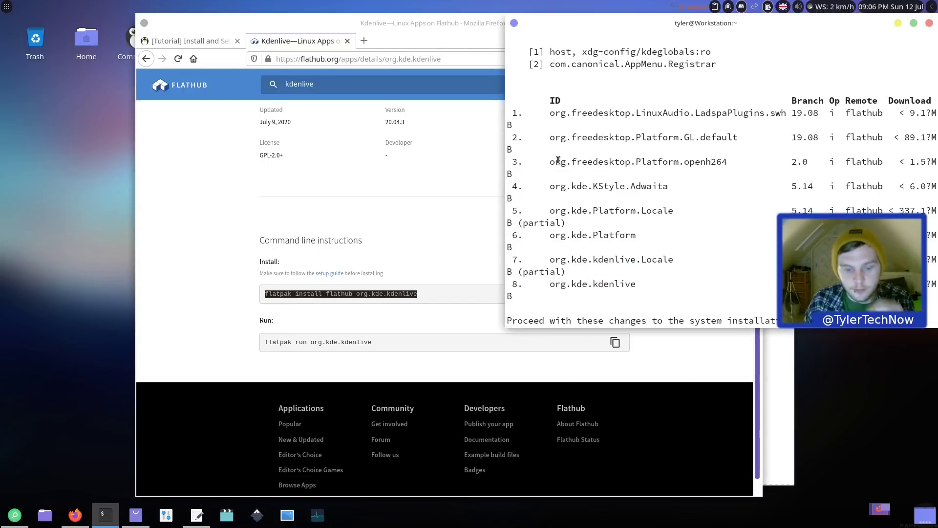
{"action": "key", "text": "Return"}
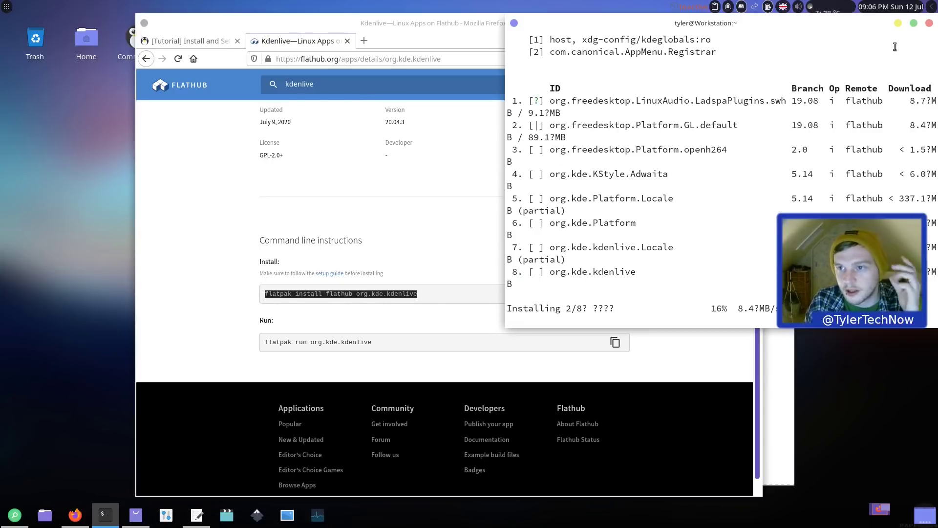
Step: Minimise the terminal and Firefox, close Bazaar, and open the Home folder in Thunar, resizing it
{"action": "left_click", "coordinate": [899, 24]}
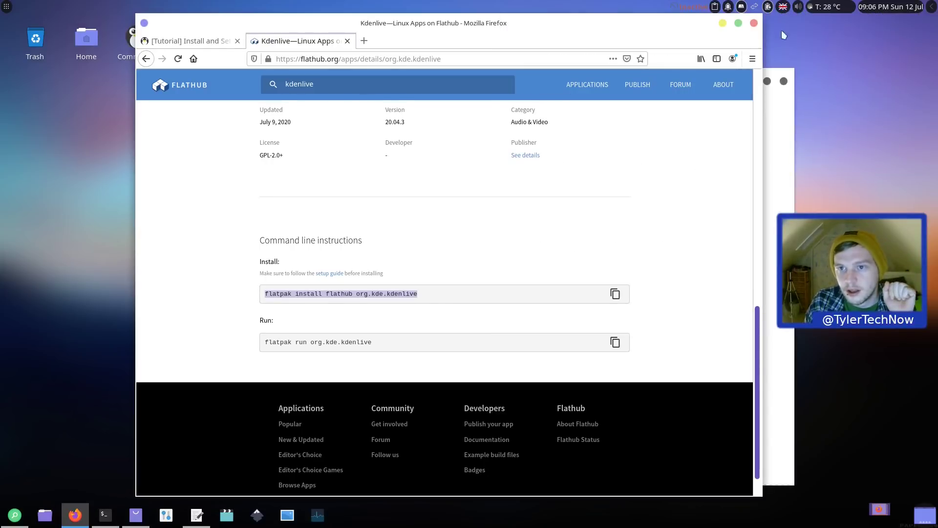
{"action": "left_click", "coordinate": [723, 24]}
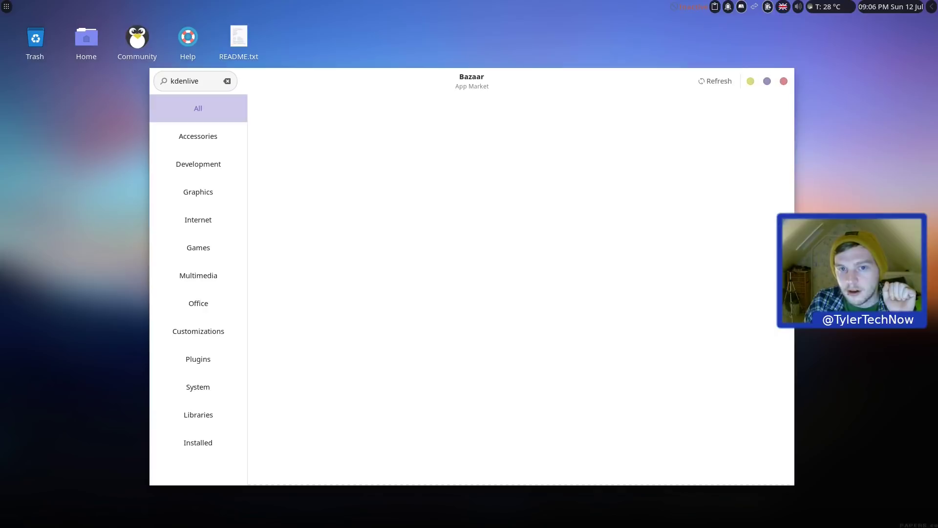
{"action": "left_click", "coordinate": [784, 81]}
{"action": "key", "text": "super"}
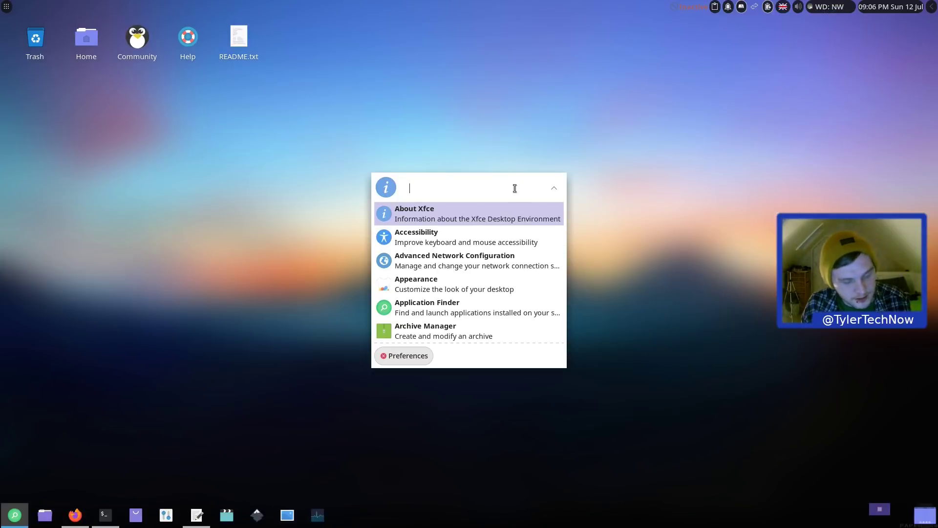
{"action": "key", "text": "Escape"}
{"action": "double_click", "coordinate": [88, 52]}
{"action": "key", "text": "super+Down"}
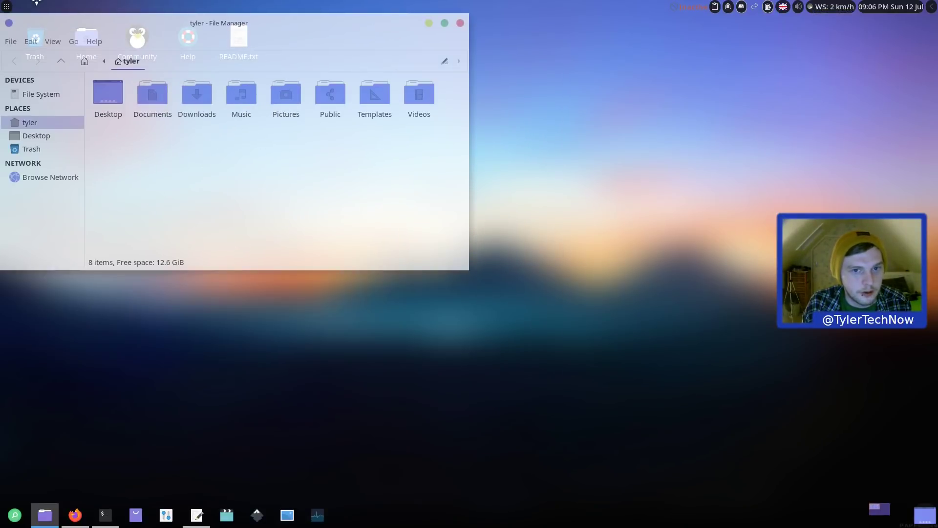
{"action": "double_click", "coordinate": [292, 23]}
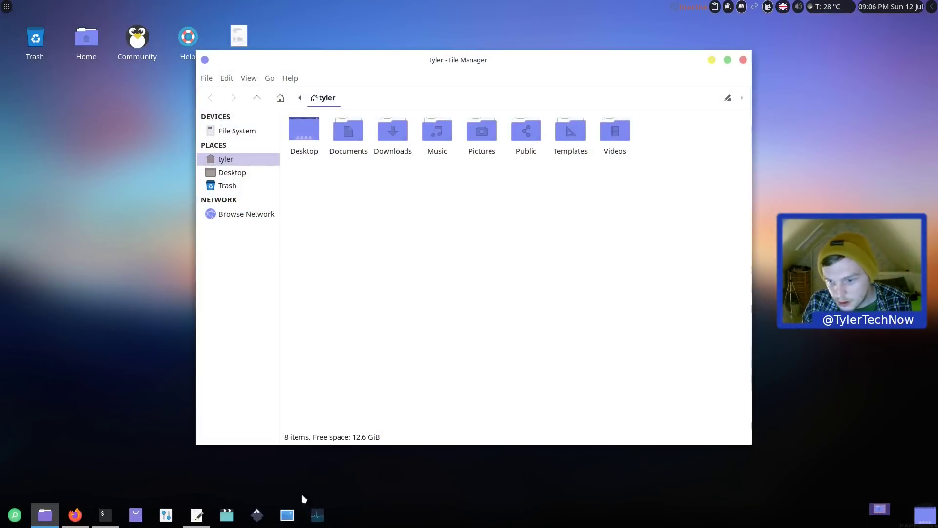
Step: Minimise Thunar and bring the terminal to the screen centre to watch the Kdenlive install
{"action": "left_click", "coordinate": [712, 59]}
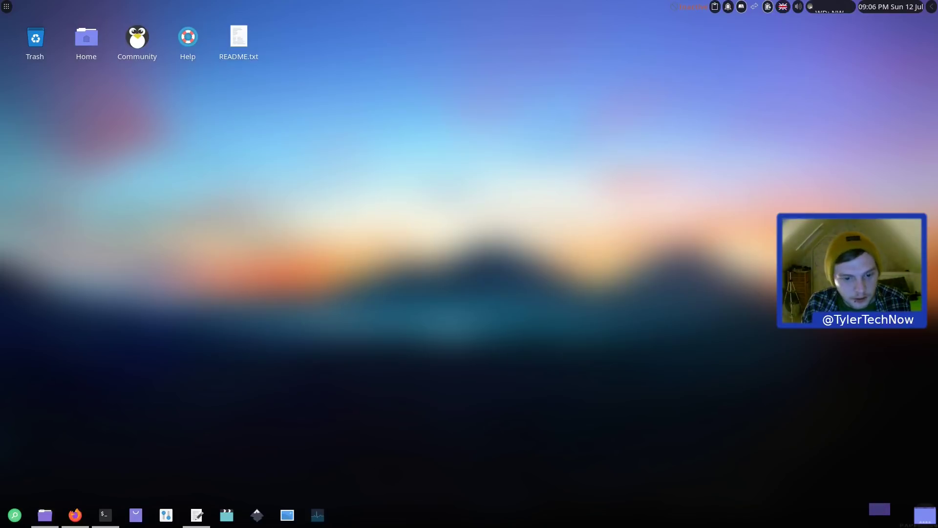
{"action": "left_click", "coordinate": [105, 514]}
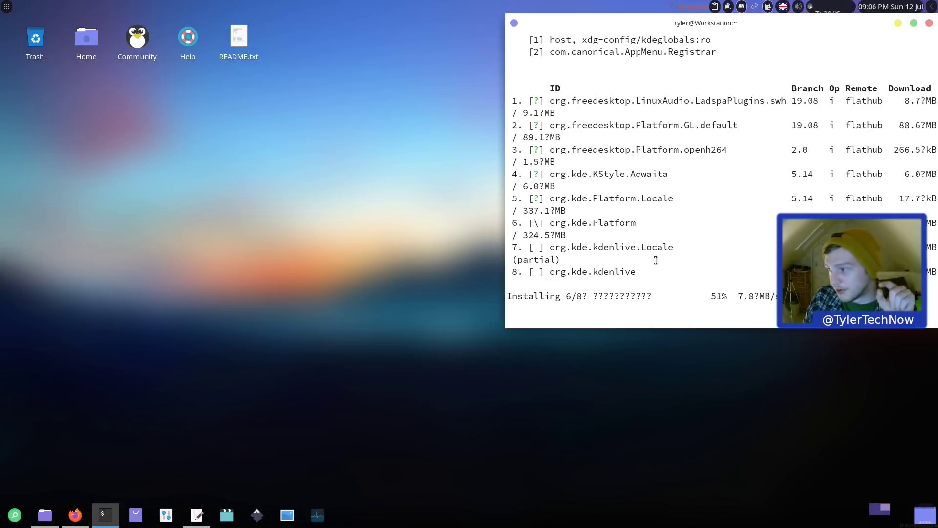
{"action": "left_click_drag", "start_coordinate": [750, 23], "coordinate": [508, 88]}
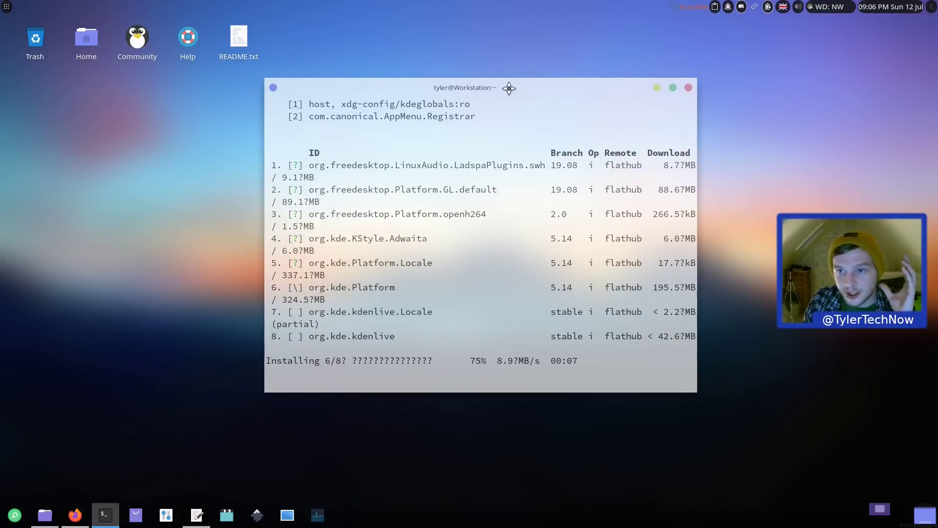
{"action": "left_click_drag", "start_coordinate": [509, 88], "coordinate": [509, 88]}
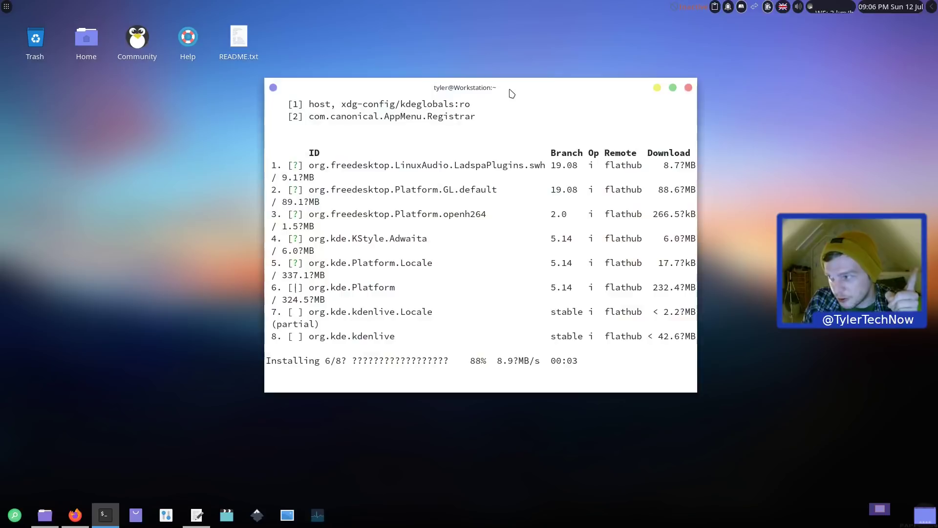
Step: Browse the Whisker Menu briefly, then close it while the installation completes
{"action": "left_click", "coordinate": [6, 7]}
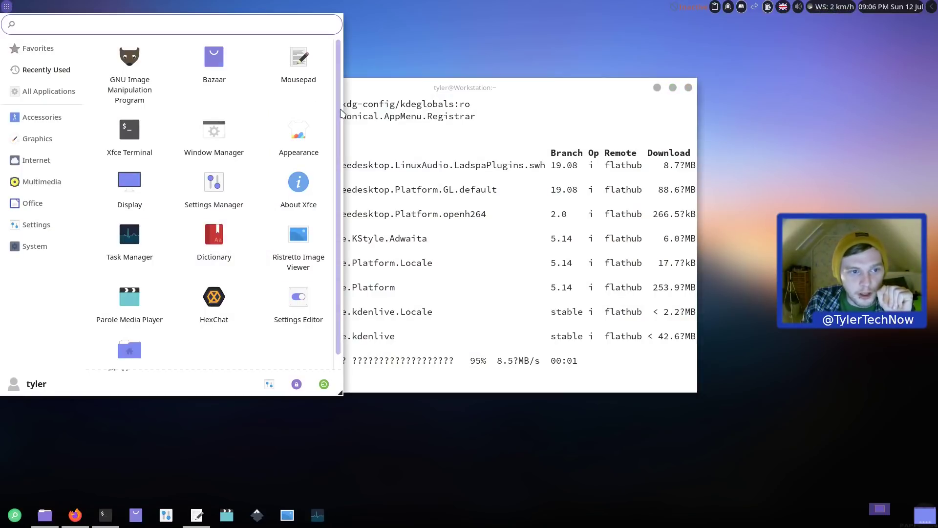
{"action": "scroll", "coordinate": [334, 156], "scroll_direction": "down", "scroll_amount": 1}
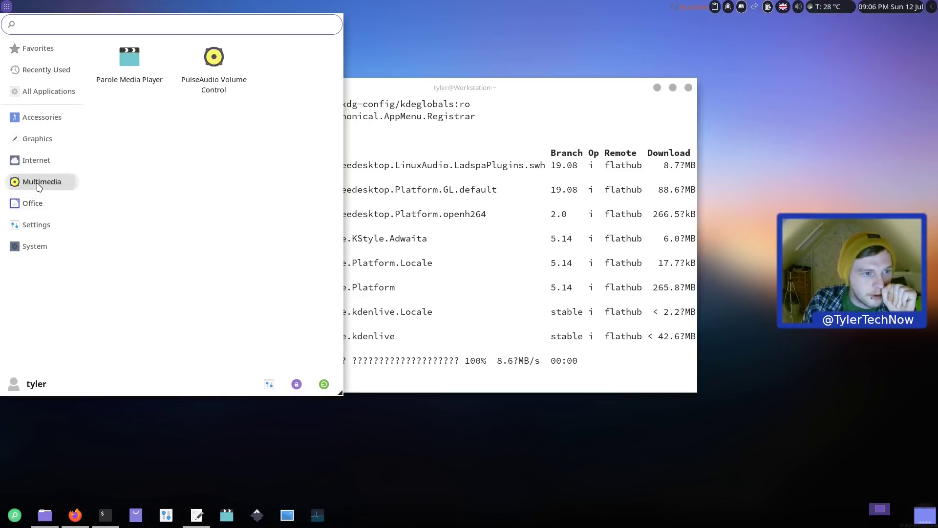
{"action": "mouse_move", "coordinate": [49, 92]}
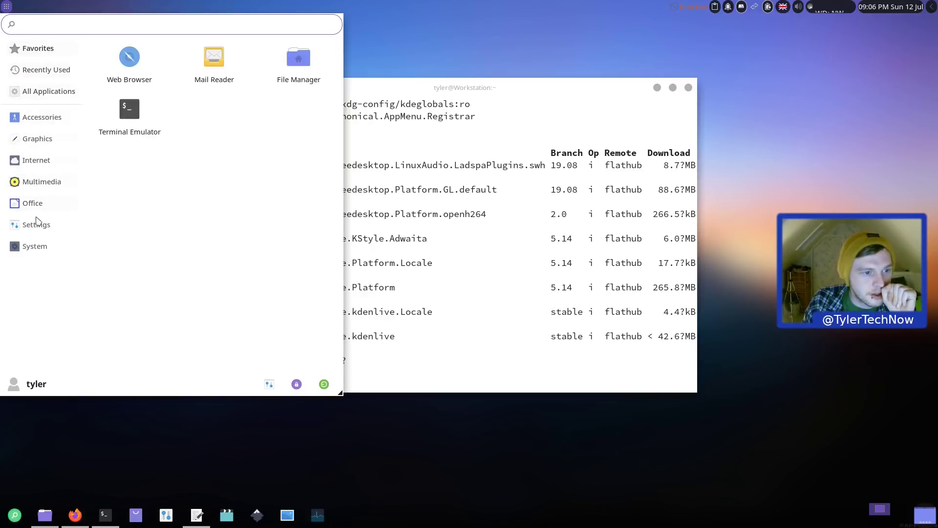
{"action": "mouse_move", "coordinate": [38, 249]}
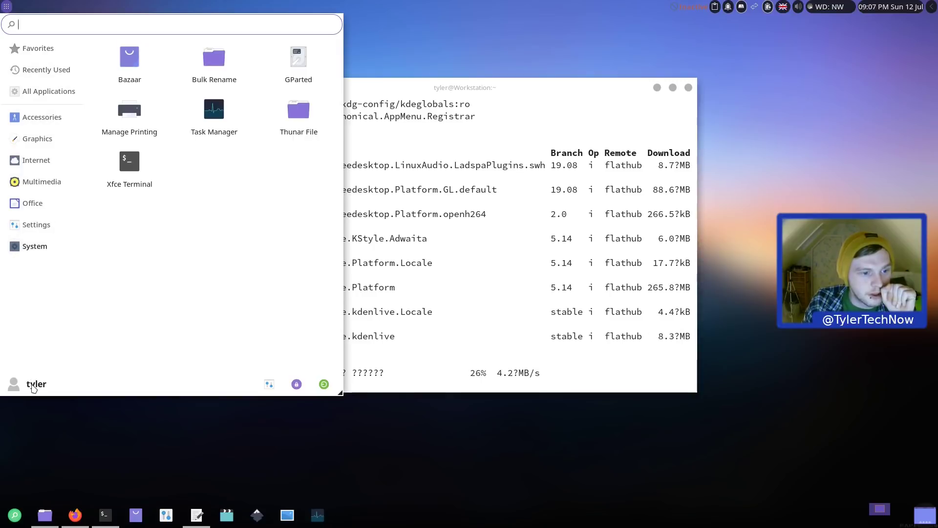
{"action": "left_click", "coordinate": [523, 358]}
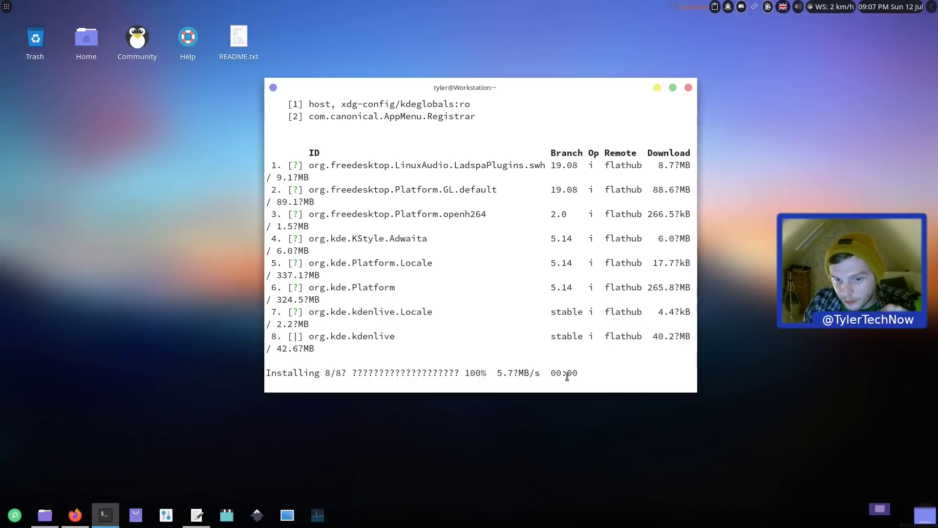
Step: Open the Whisker Menu, type and clear 'kden', and close the menu before rebooting
{"action": "left_click", "coordinate": [7, 7]}
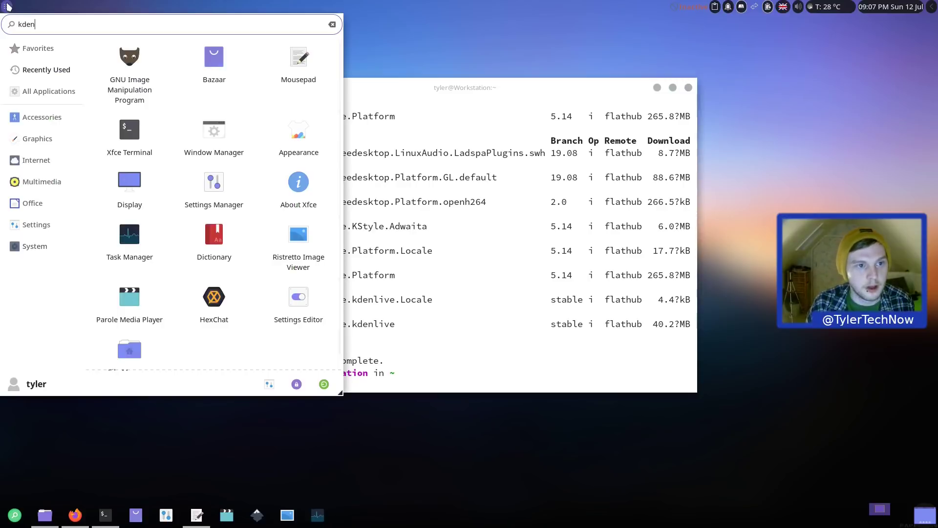
{"action": "type", "text": "kden"}
{"action": "key", "text": "BackSpace"}
{"action": "key", "text": "BackSpace"}
{"action": "key", "text": "BackSpace"}
{"action": "key", "text": "BackSpace"}
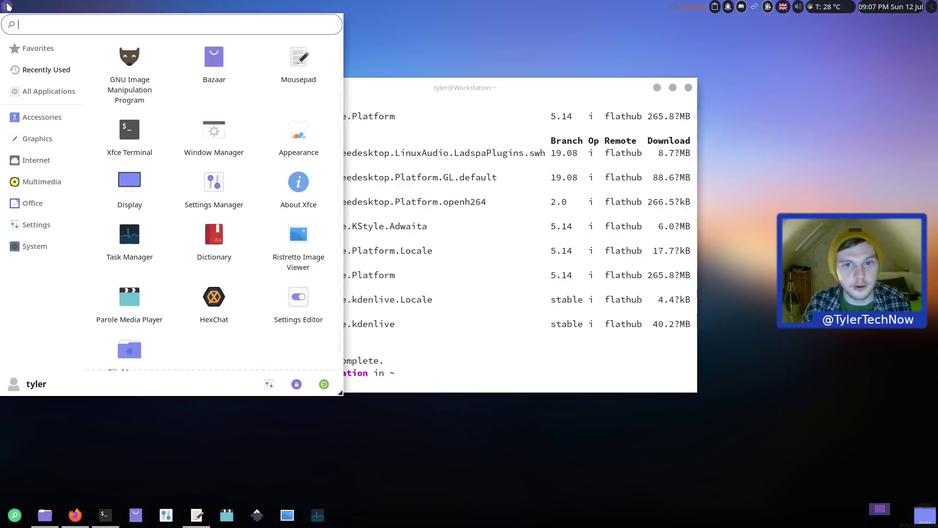
{"action": "left_click", "coordinate": [8, 6]}
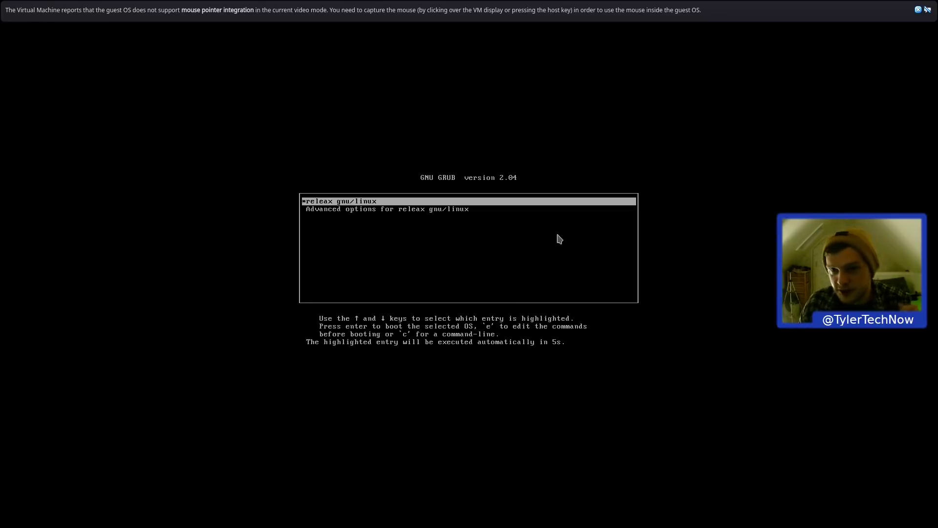
Step: Boot releax from GRUB, dismiss the VirtualBox mouse notice, and log in with the account password
{"action": "key", "text": "Return"}
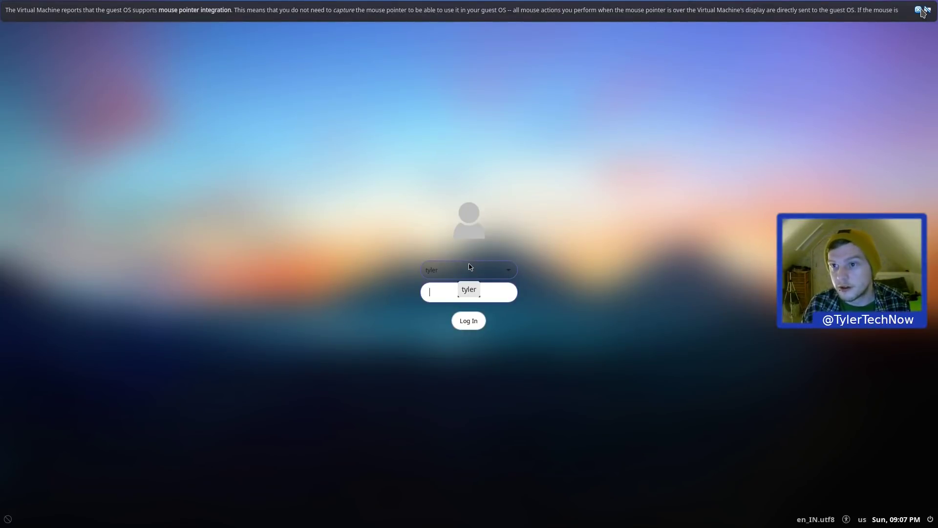
{"action": "left_click", "coordinate": [923, 11]}
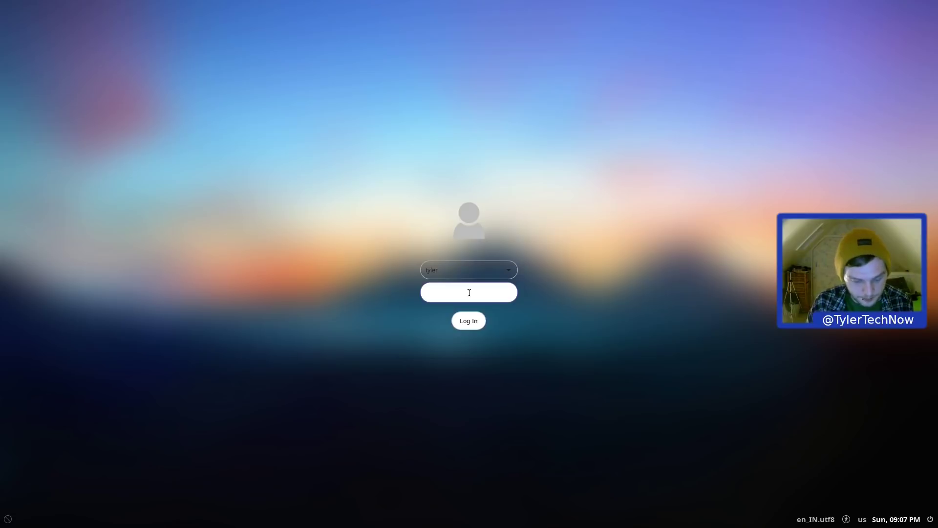
{"action": "key", "text": "Return"}
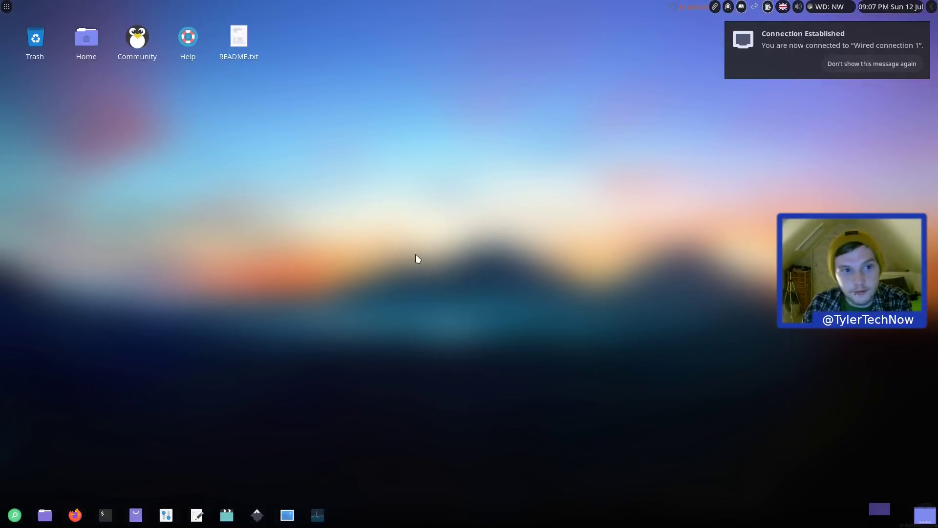
Step: Search the Whisker Menu for 'kdenlive', clear the search, view Settings, and close the menu
{"action": "left_click", "coordinate": [7, 8]}
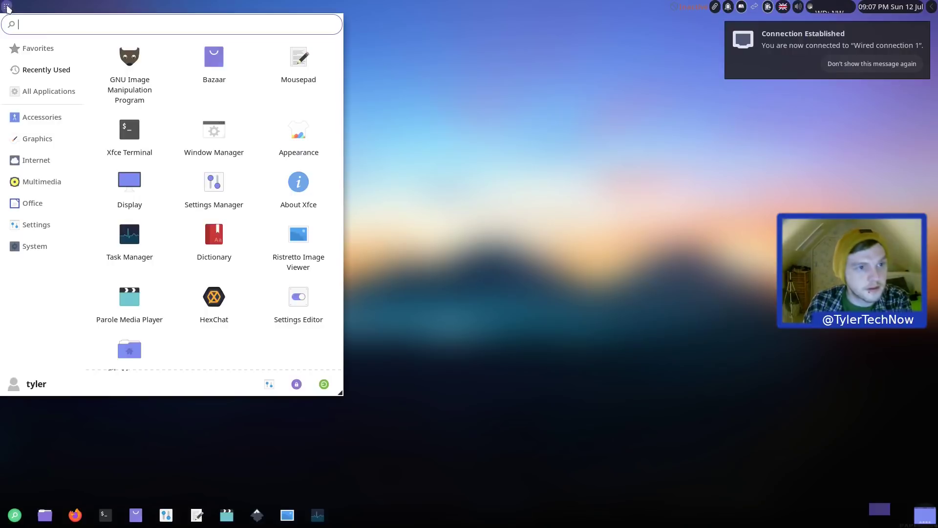
{"action": "type", "text": "kden"}
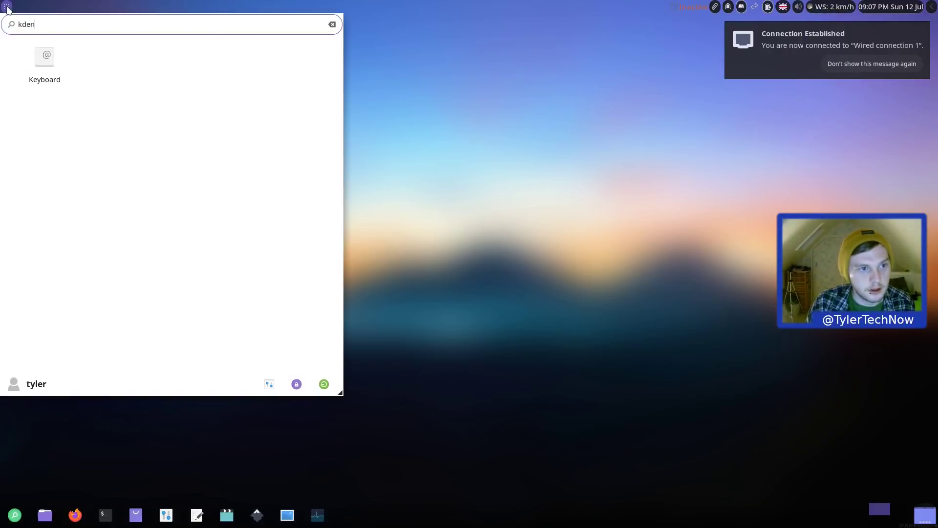
{"action": "type", "text": "live"}
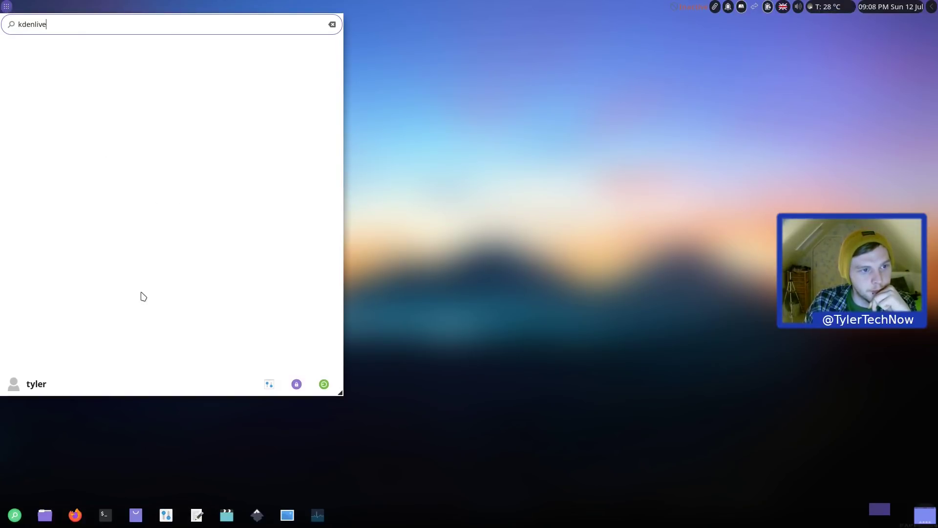
{"action": "left_click_drag", "start_coordinate": [106, 22], "coordinate": [18, 26]}
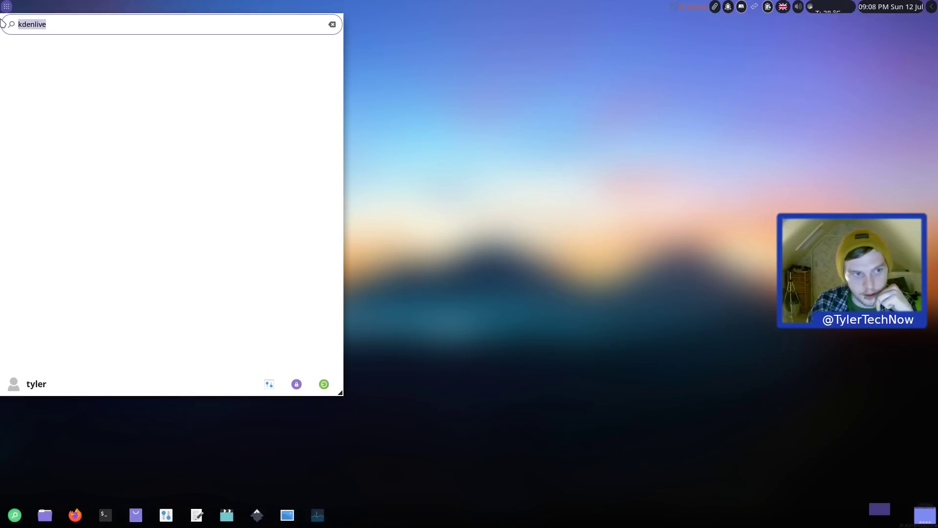
{"action": "key", "text": "BackSpace"}
{"action": "left_click", "coordinate": [32, 226]}
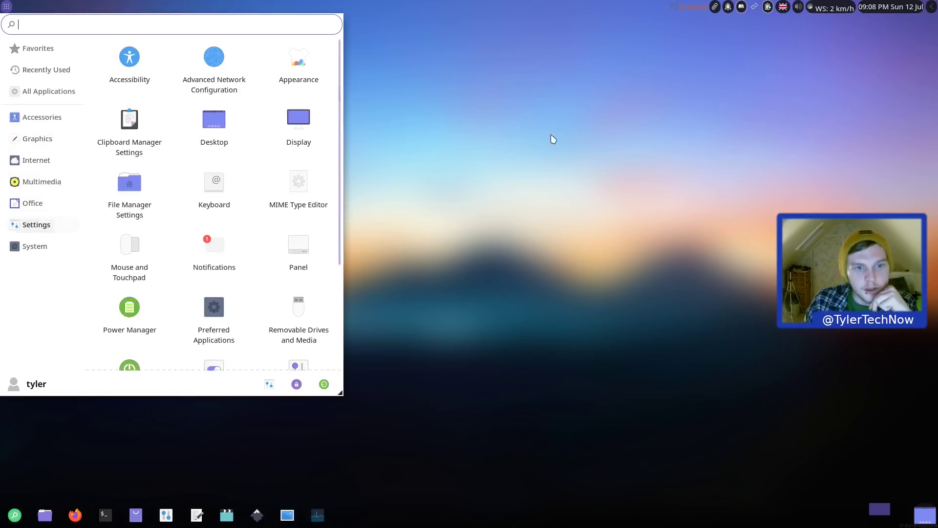
{"action": "left_click", "coordinate": [551, 141]}
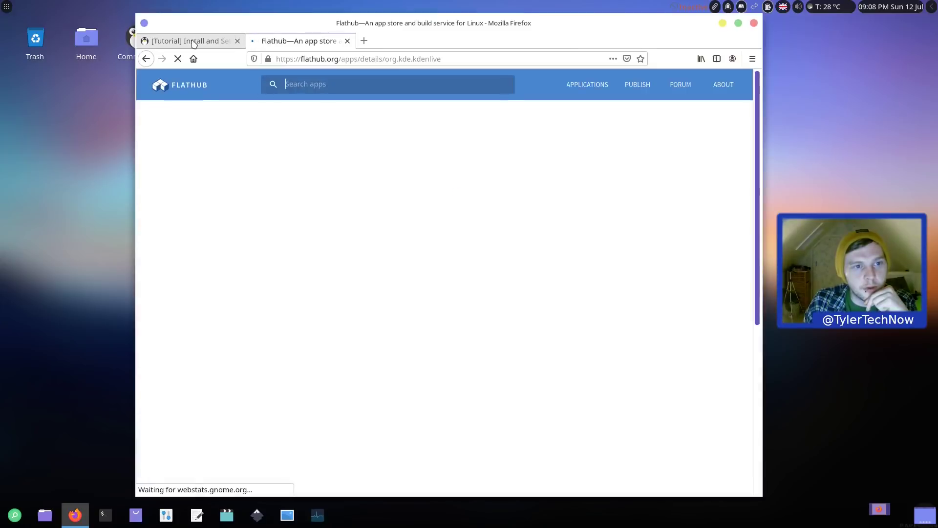
Step: Scroll through the Flatpak setup tutorial tab, check the Kdenlive Flathub tab, and return to the tutorial
{"action": "left_click", "coordinate": [194, 44]}
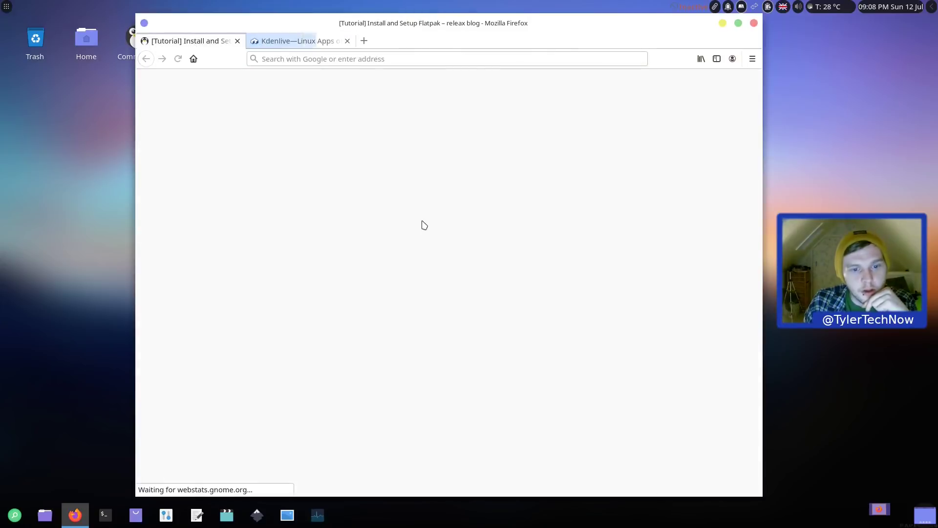
{"action": "scroll", "coordinate": [423, 224], "scroll_direction": "down", "scroll_amount": 1}
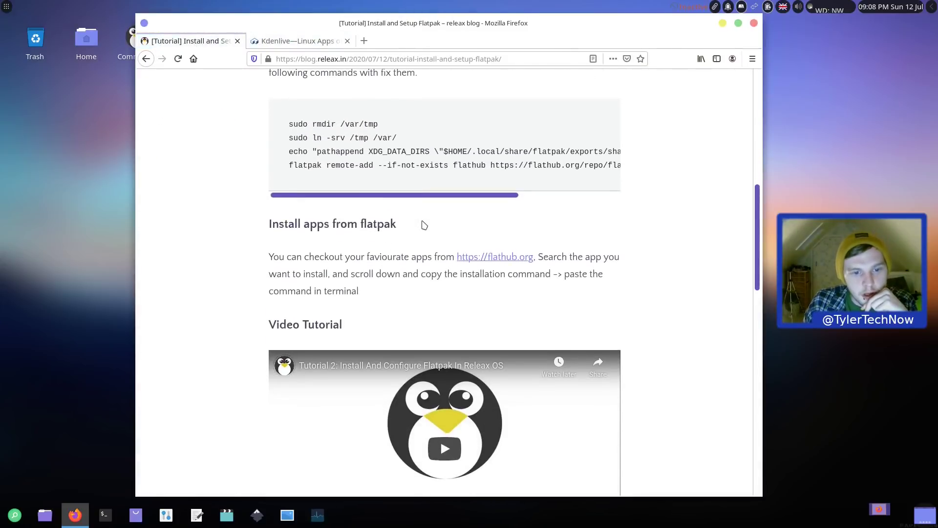
{"action": "scroll", "coordinate": [424, 224], "scroll_direction": "down", "scroll_amount": 7}
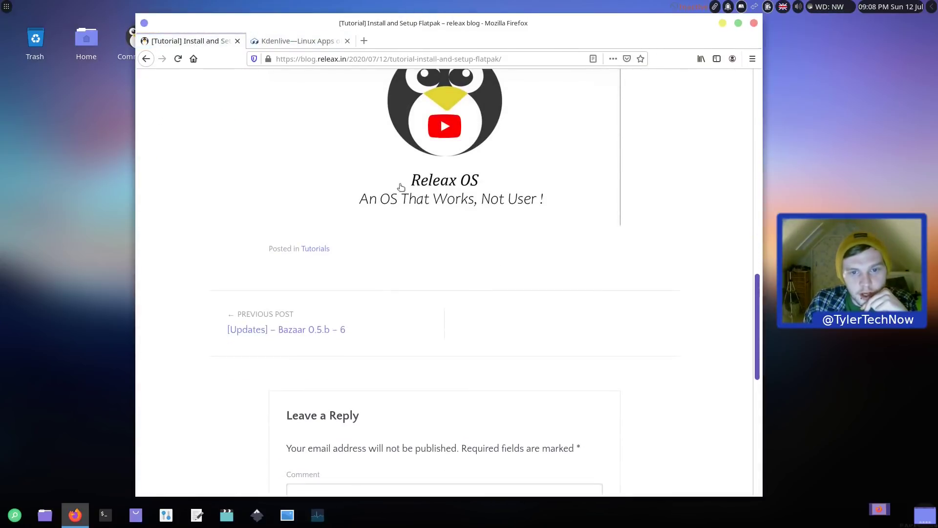
{"action": "scroll", "coordinate": [354, 205], "scroll_direction": "up", "scroll_amount": 5}
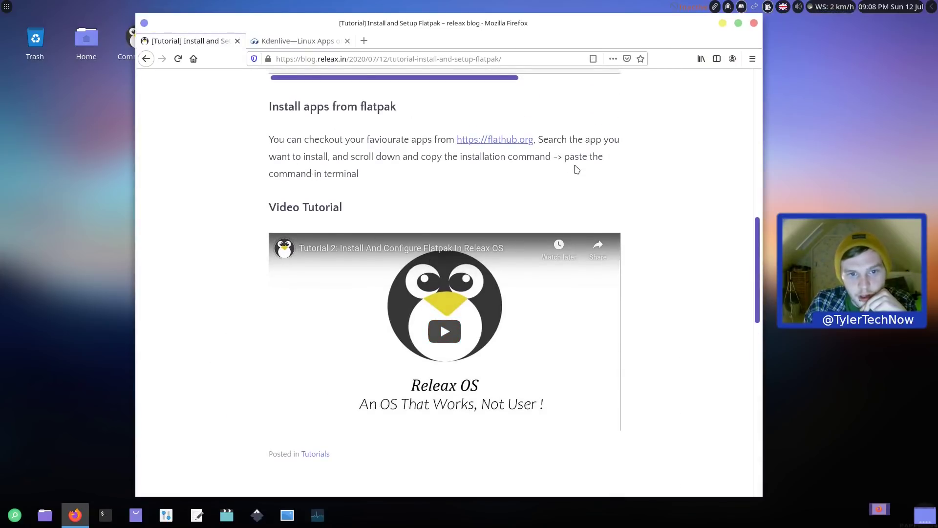
{"action": "scroll", "coordinate": [319, 168], "scroll_direction": "up", "scroll_amount": 5}
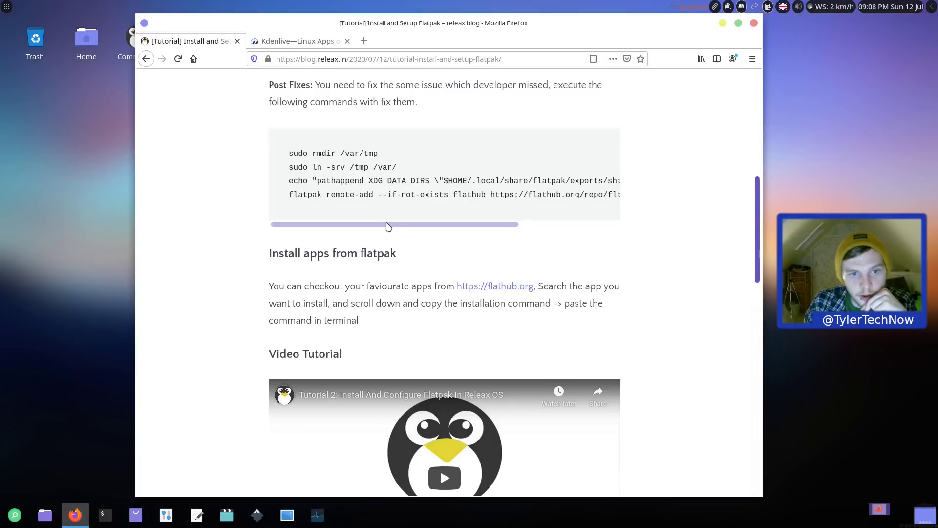
{"action": "left_click_drag", "start_coordinate": [392, 223], "coordinate": [530, 222]}
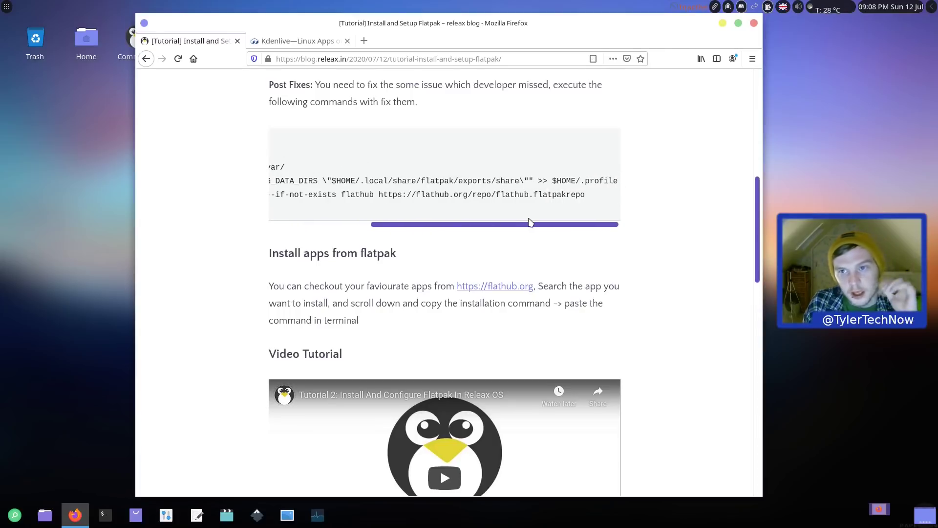
{"action": "left_click", "coordinate": [296, 41]}
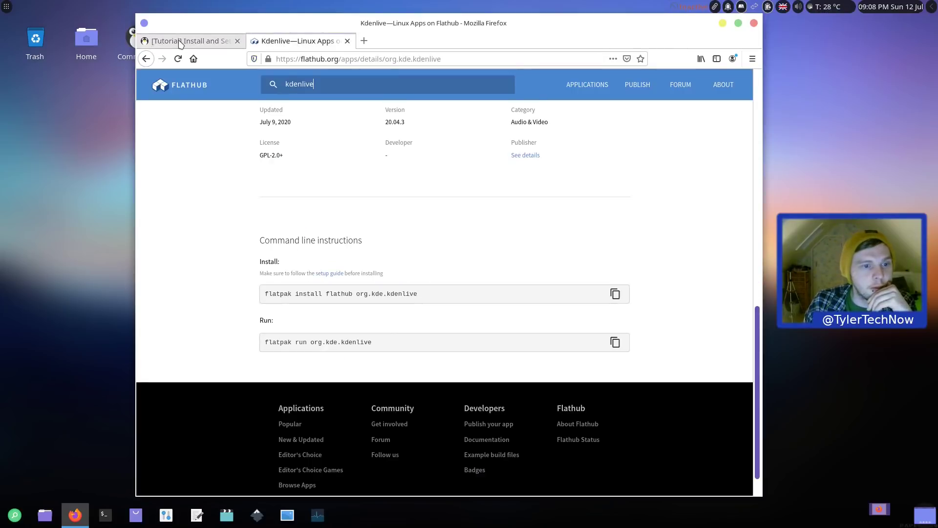
{"action": "left_click", "coordinate": [180, 43]}
Step: Quit Firefox, confirming Close Tabs for both open tabs
{"action": "left_click", "coordinate": [754, 23]}
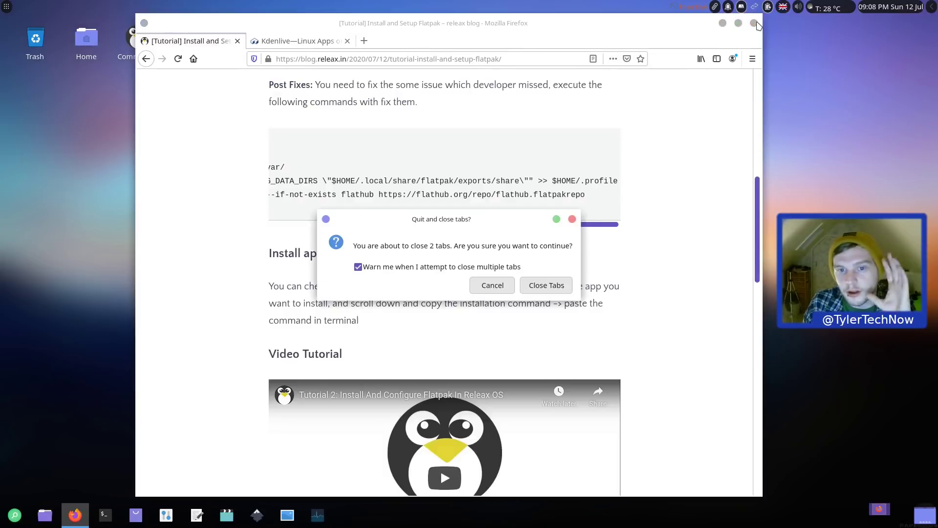
{"action": "left_click", "coordinate": [533, 288]}
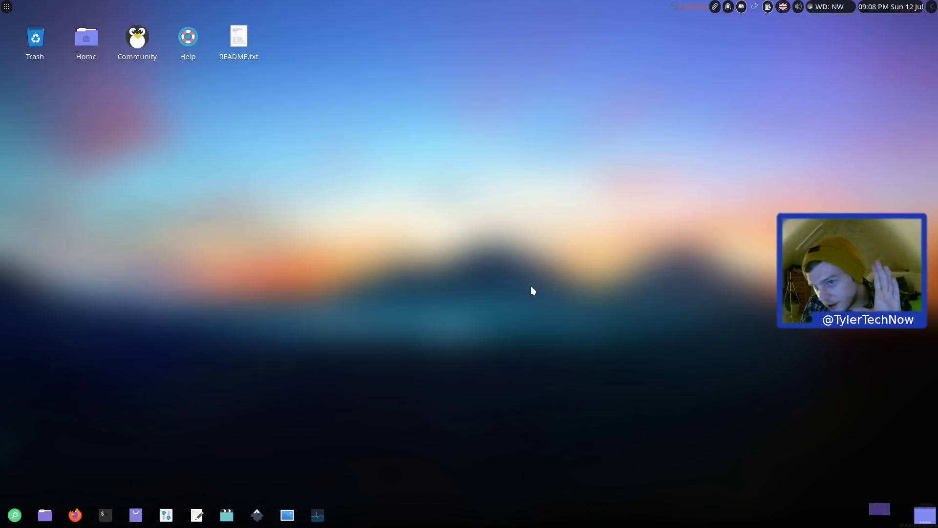